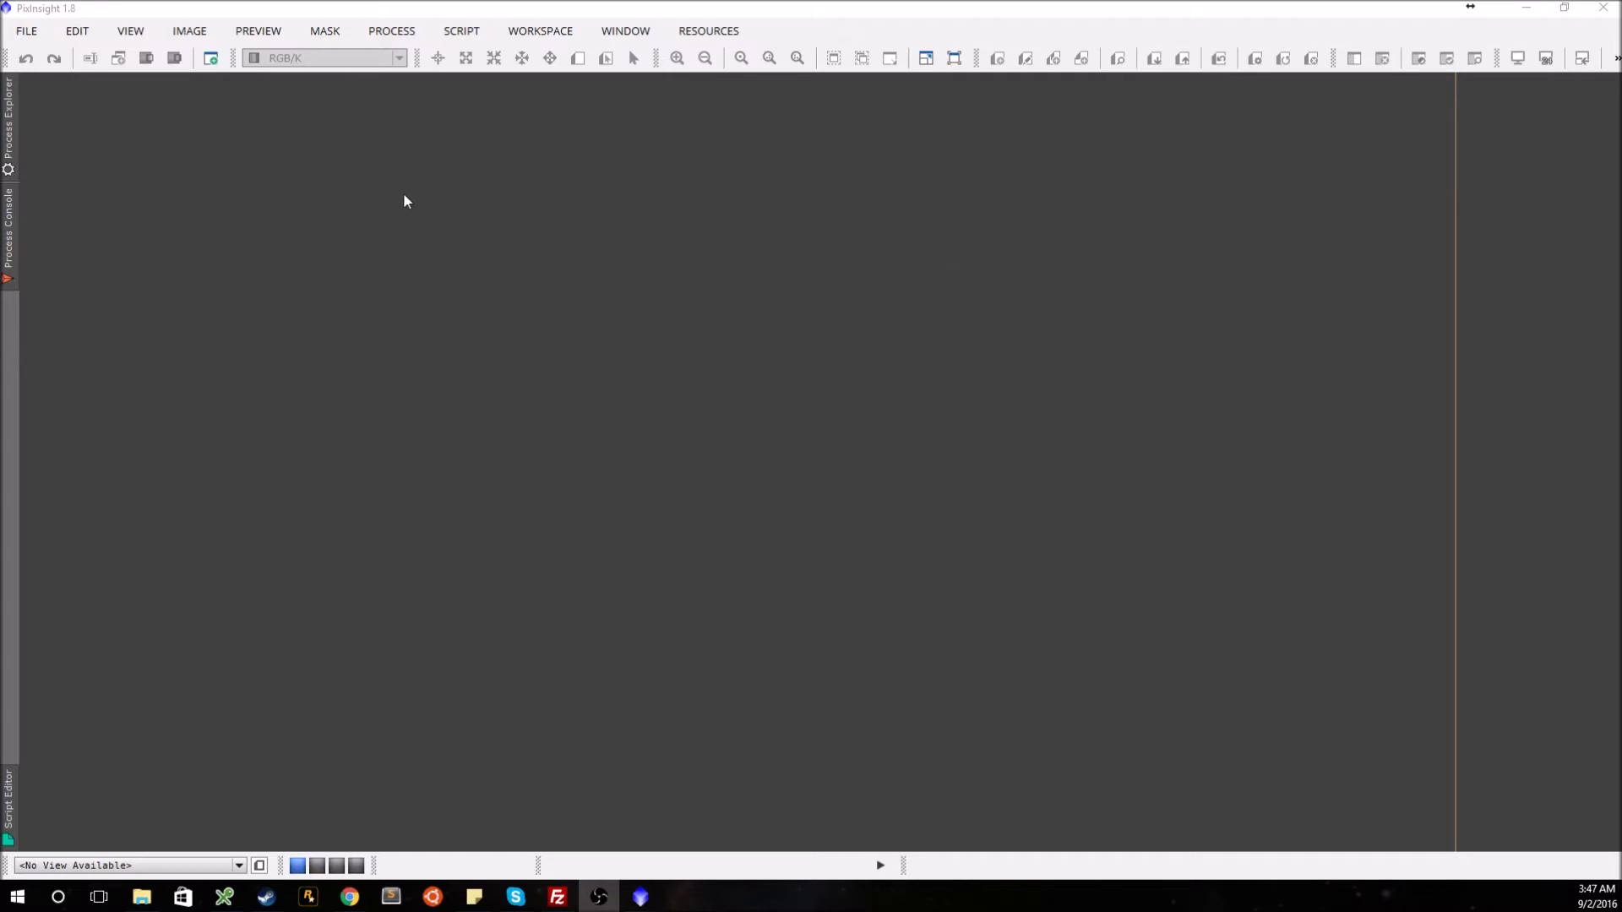
Launch the BatchPreprocessing script from the Script menu and enable CFA images
{"action": "left_click", "coordinate": [472, 33]}
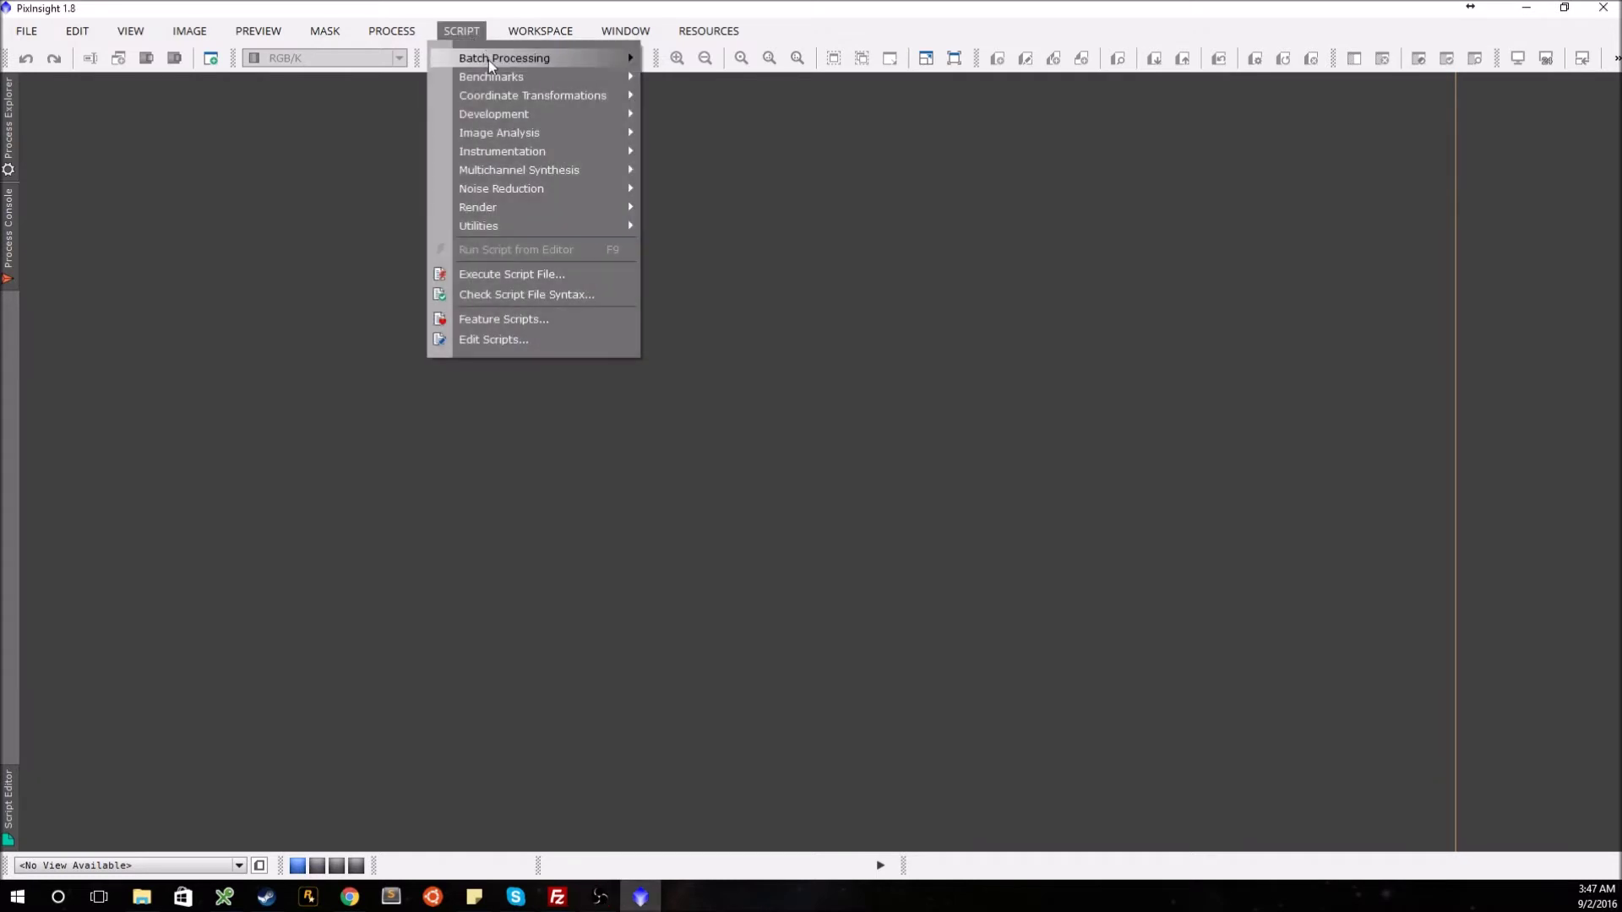
{"action": "mouse_move", "coordinate": [490, 65]}
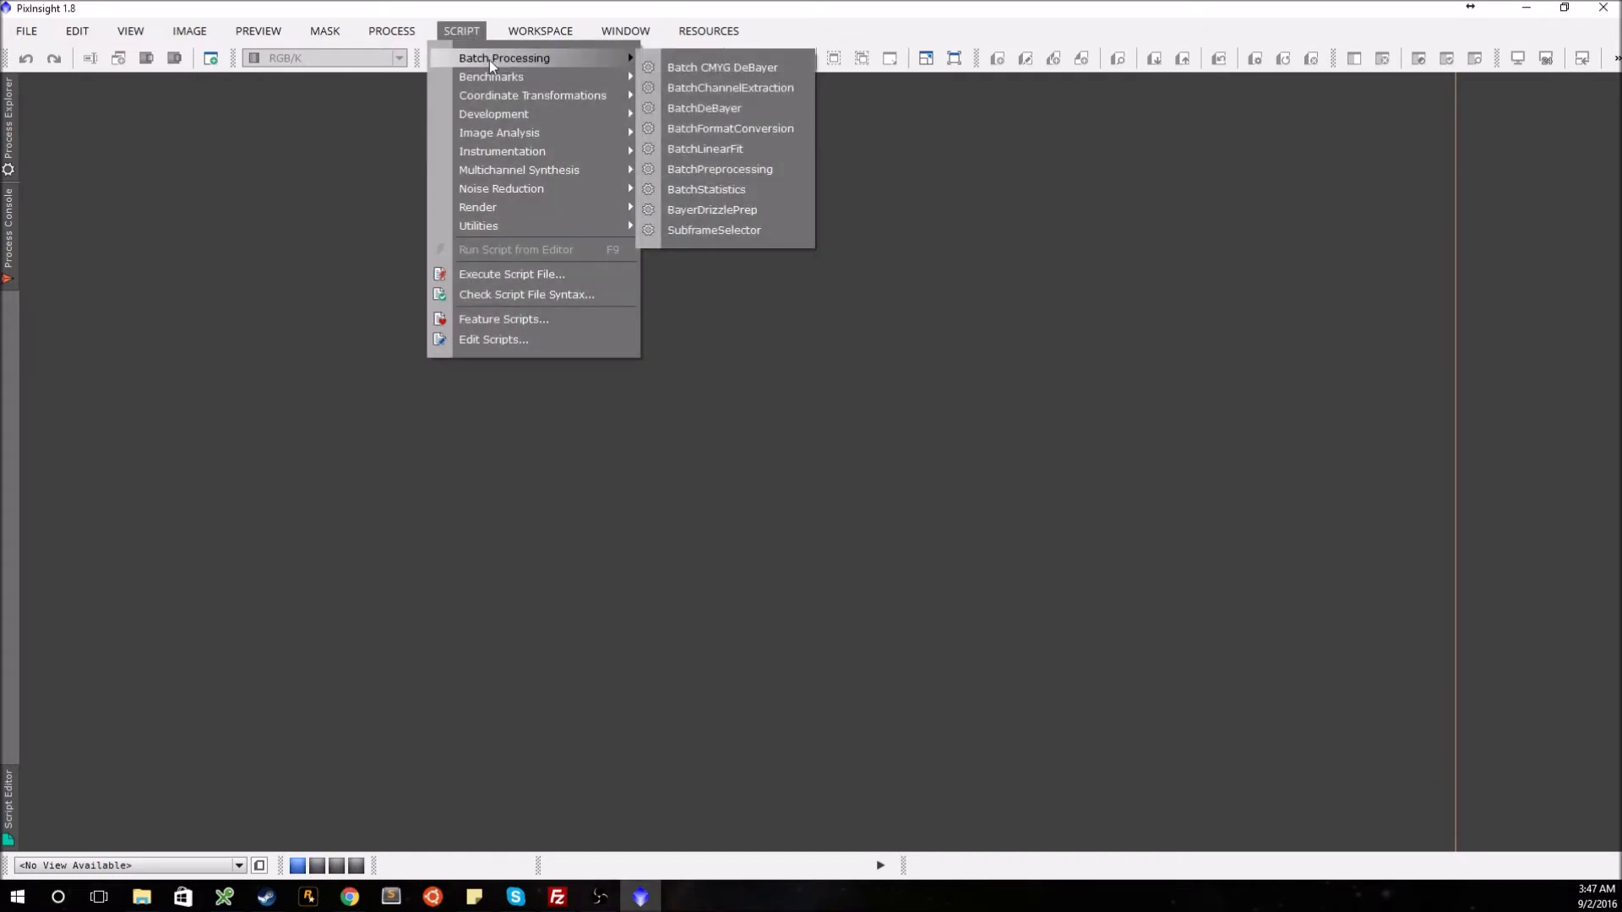
{"action": "left_click", "coordinate": [712, 171]}
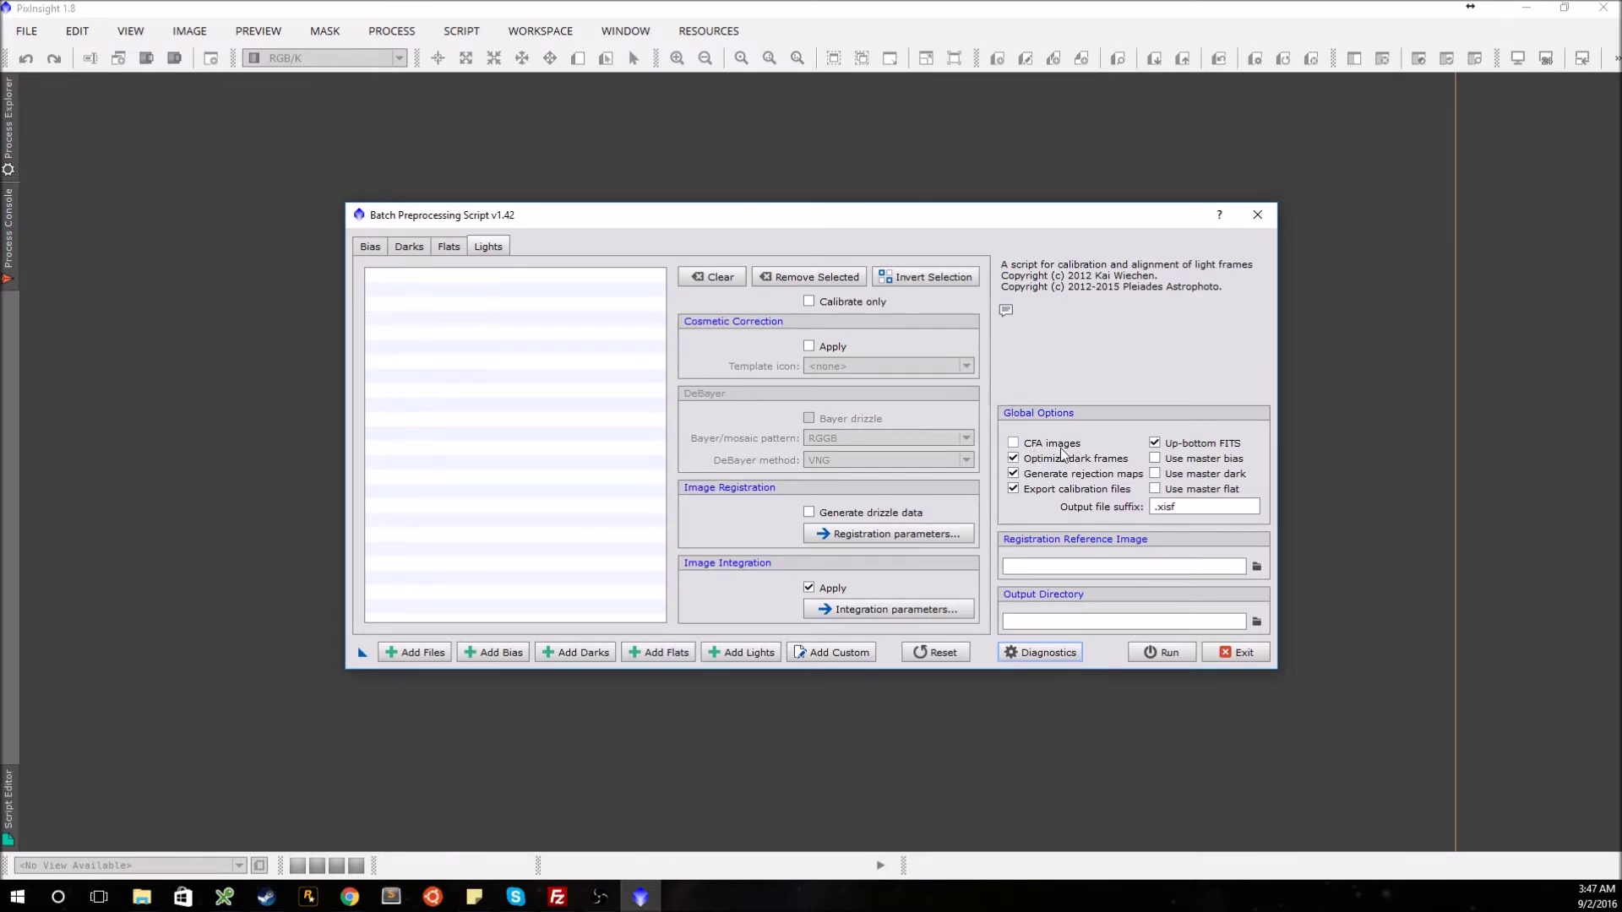
{"action": "left_click", "coordinate": [1012, 443]}
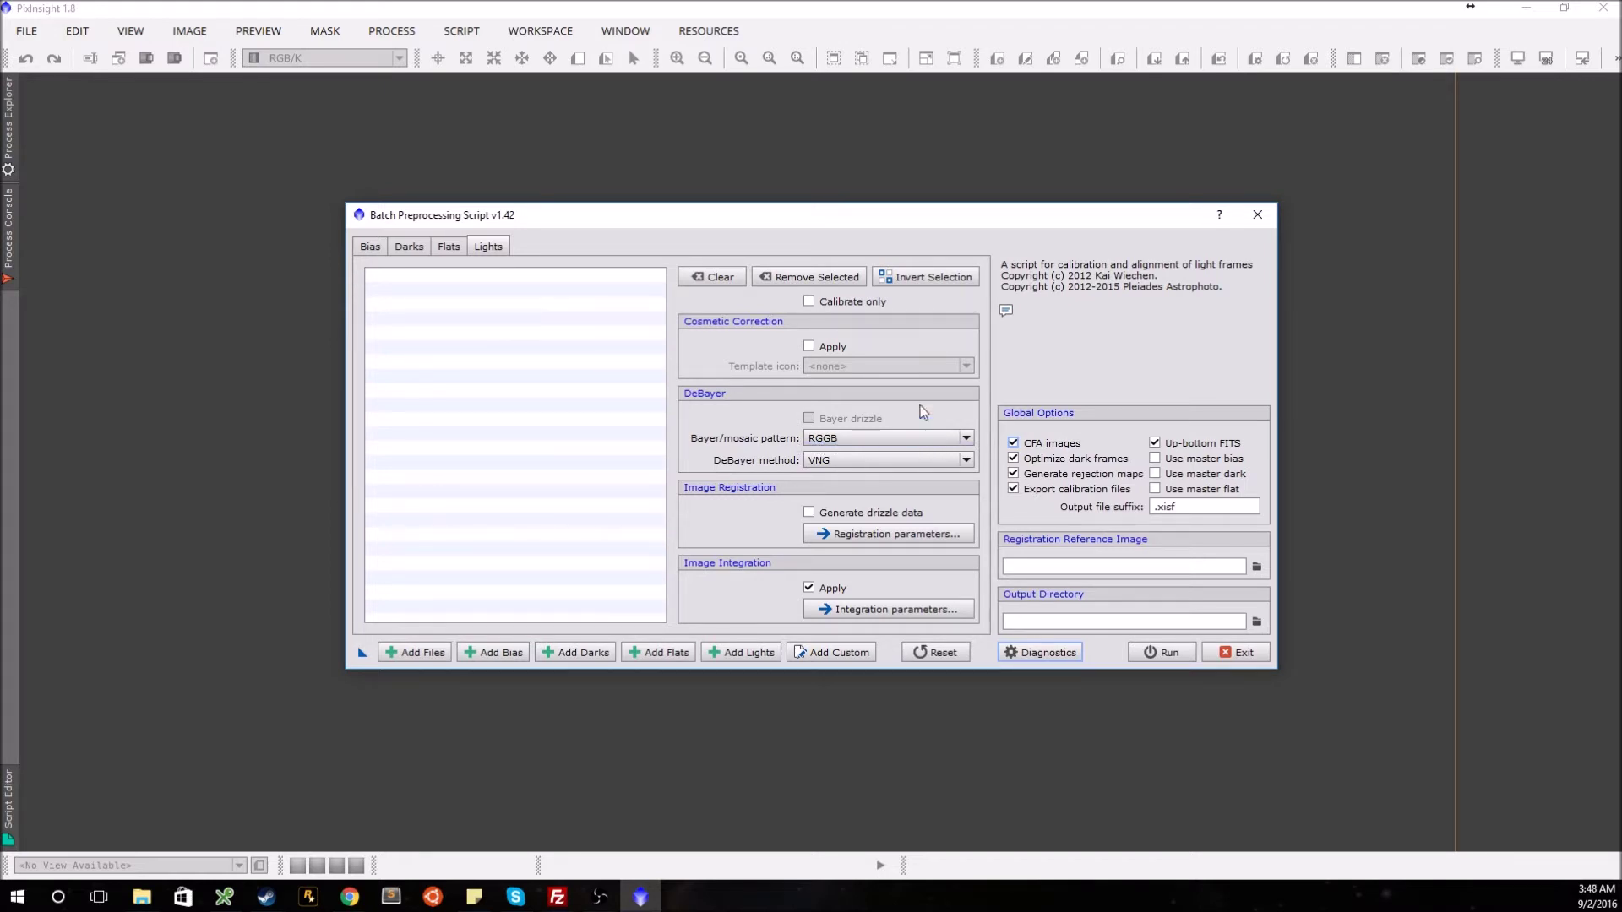
Turn CFA images back off for the mono Ha data and begin adding flat frames
{"action": "left_click", "coordinate": [1016, 443]}
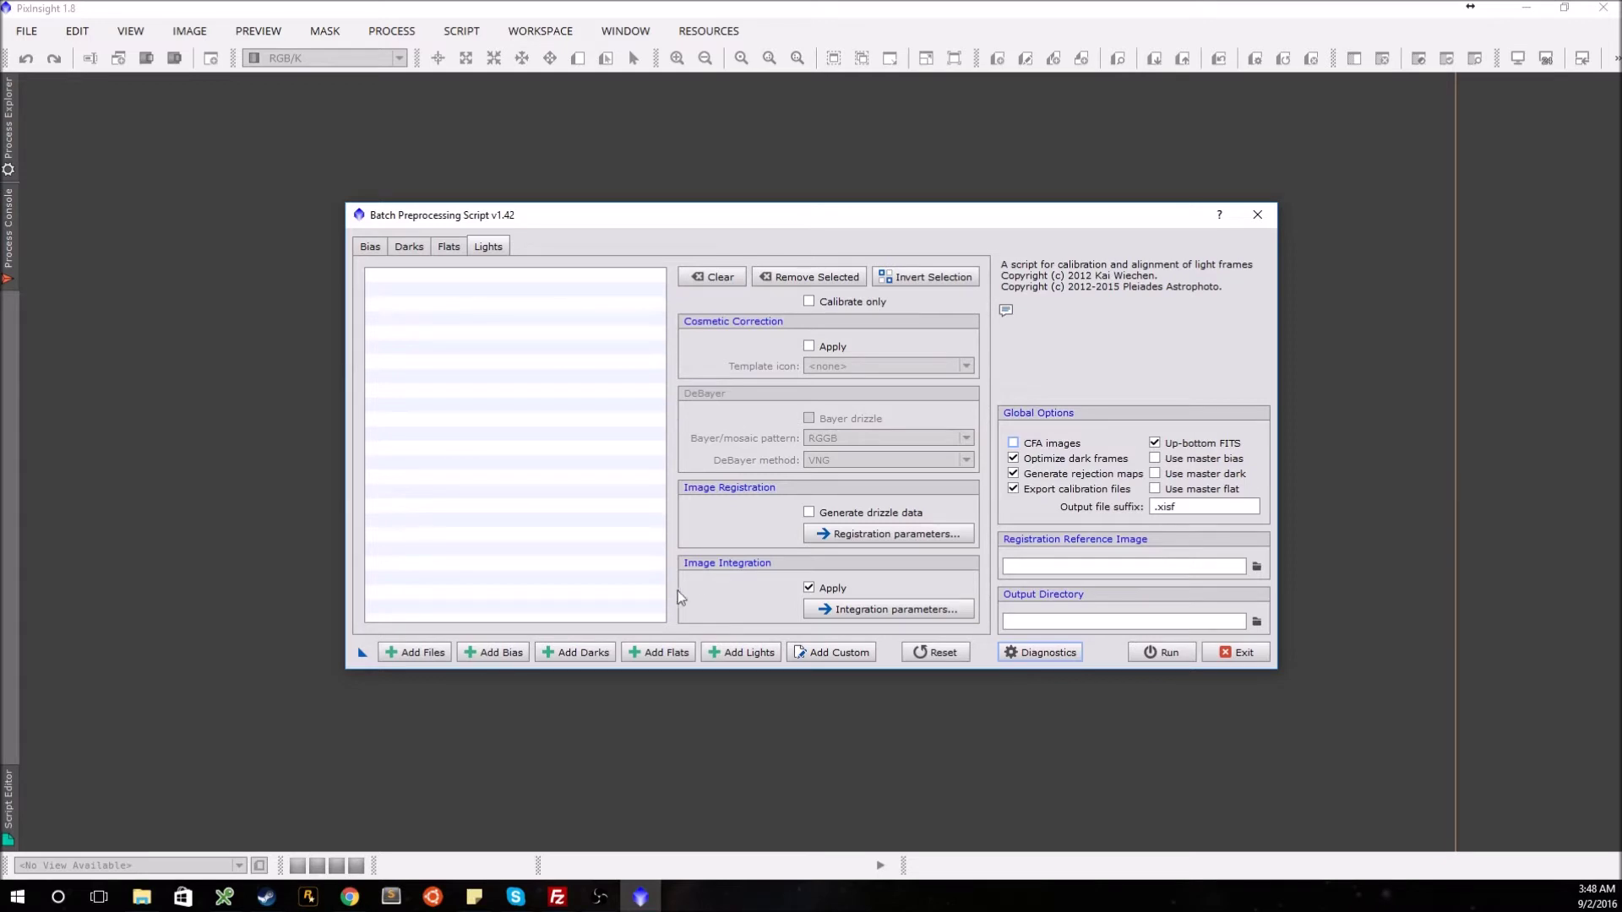
{"action": "left_click", "coordinate": [658, 652]}
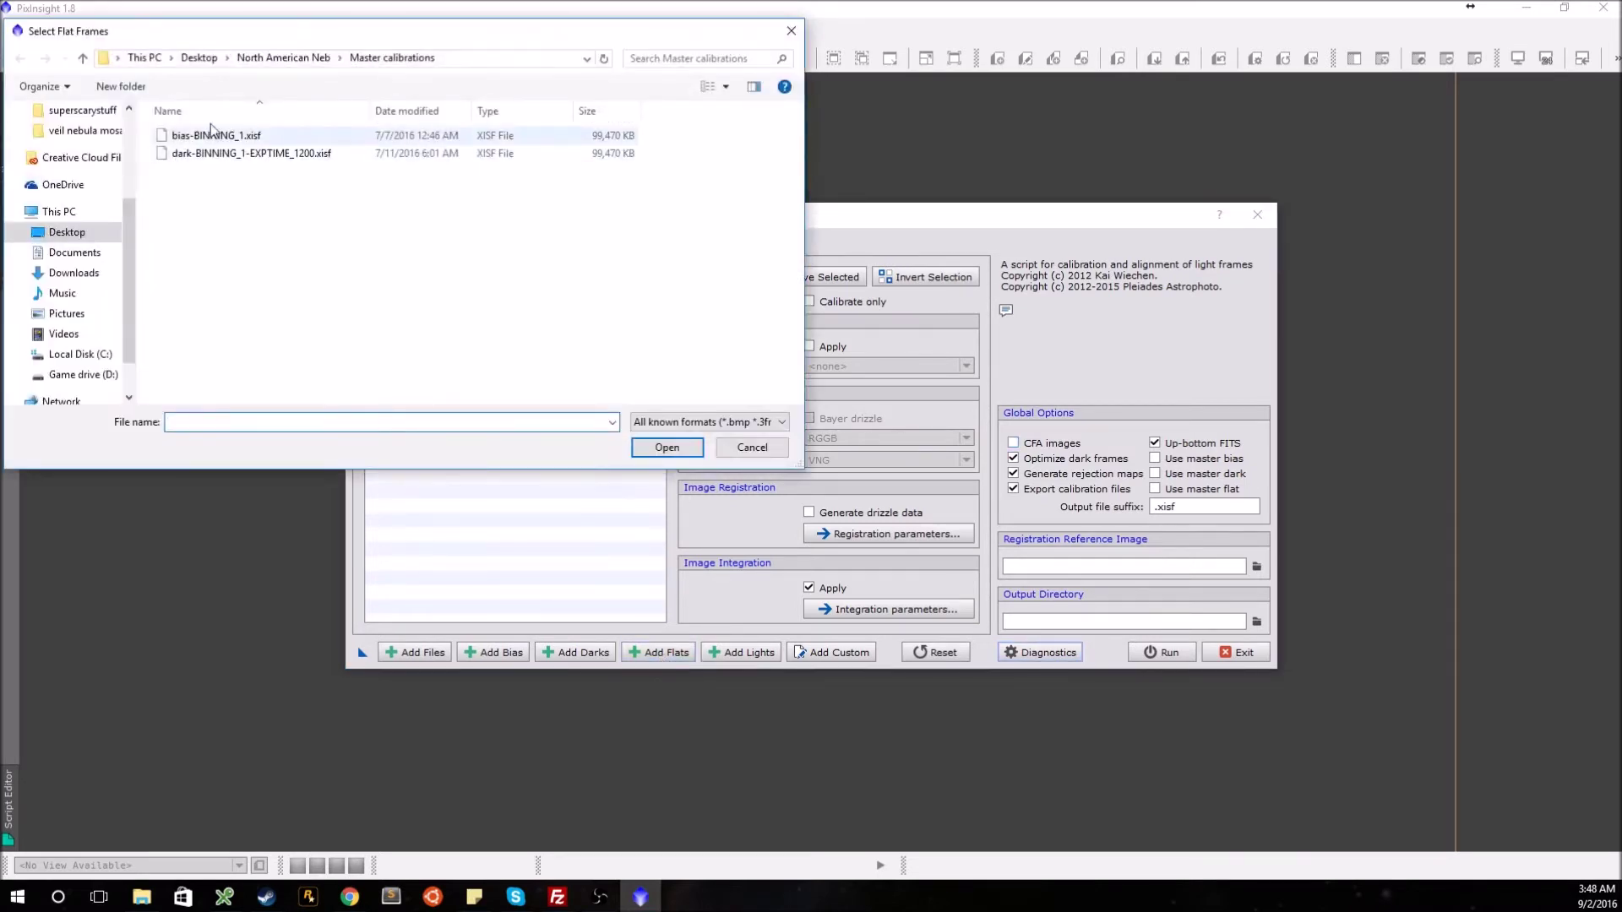
Add all 13 Ha FIT frames from Desktop > N. American Nebula > Lights, mistakenly as flats
{"action": "left_click", "coordinate": [297, 57]}
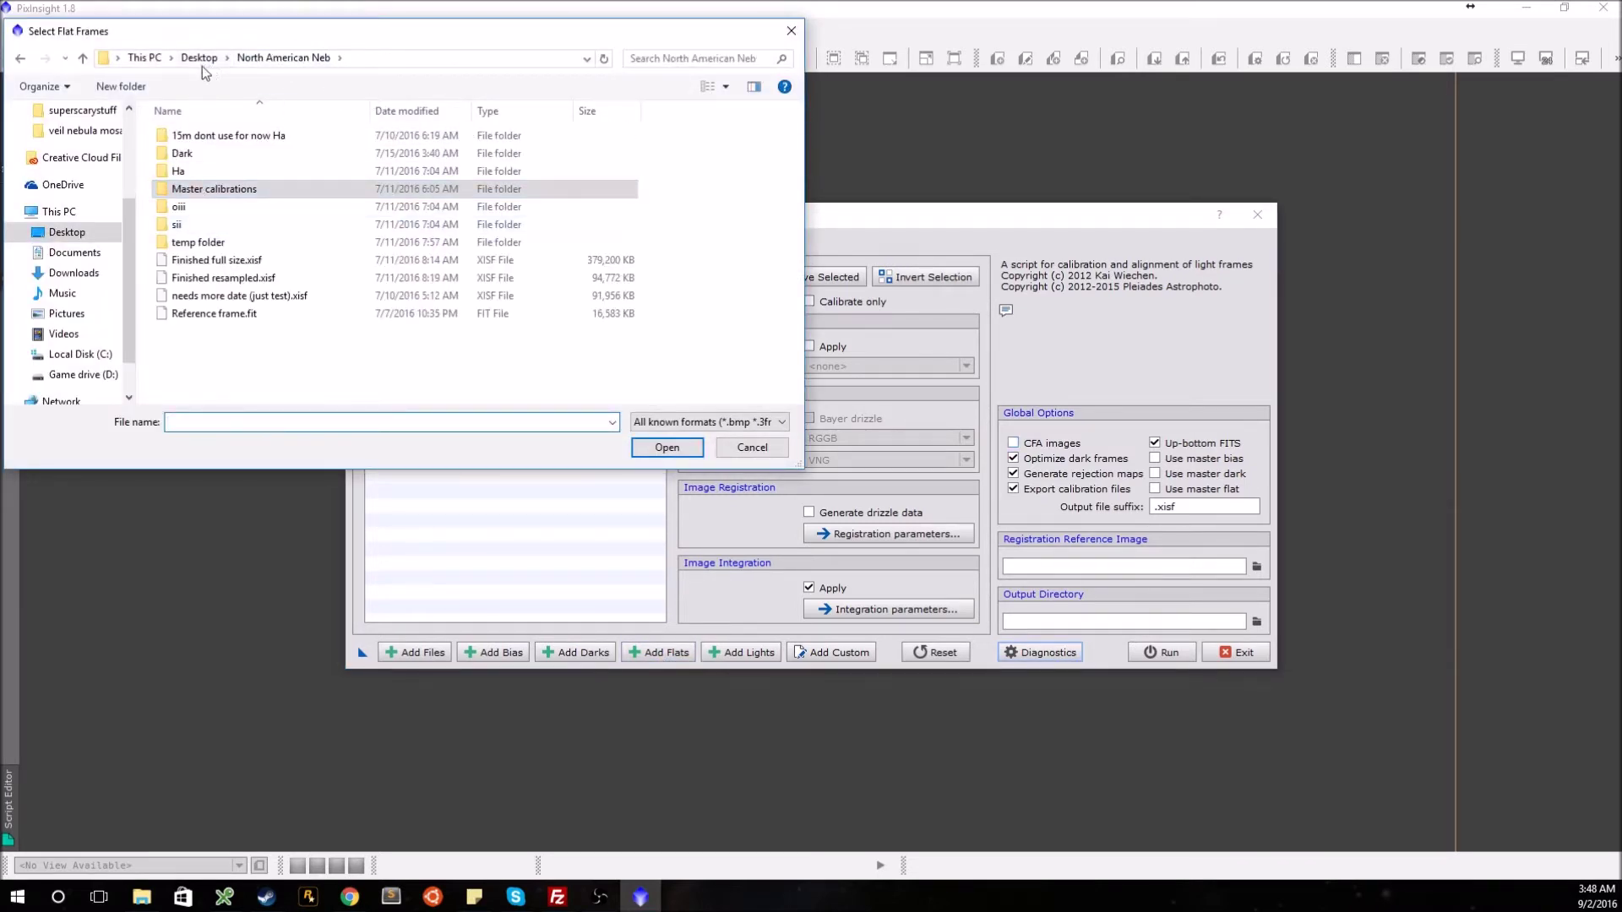
{"action": "left_click", "coordinate": [199, 59]}
{"action": "double_click", "coordinate": [559, 166]}
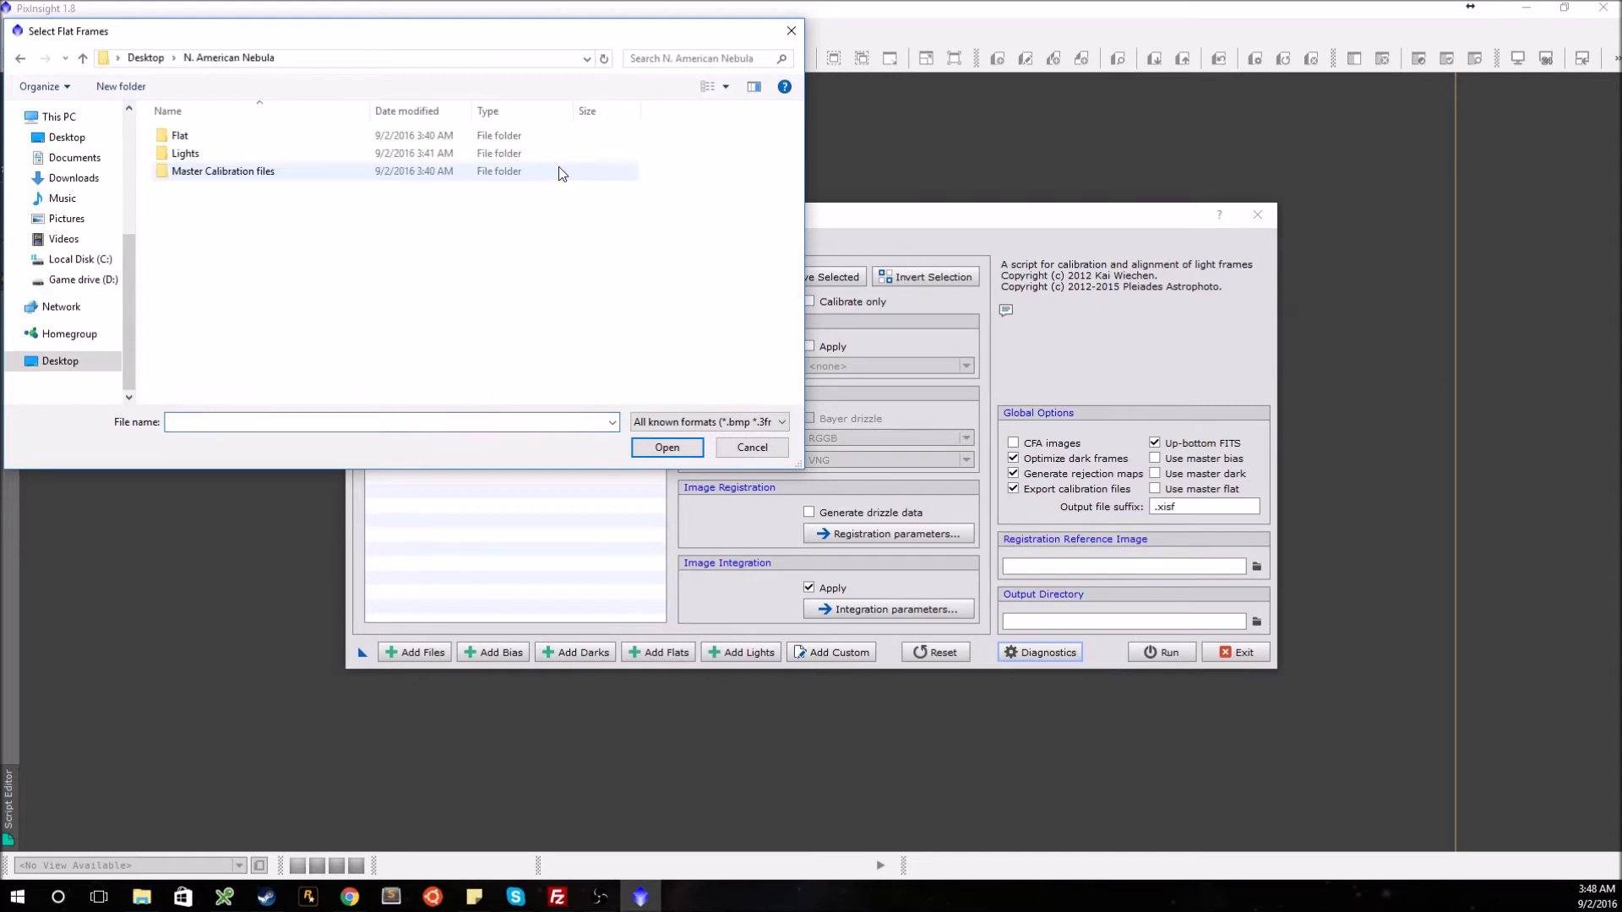
{"action": "double_click", "coordinate": [186, 153]}
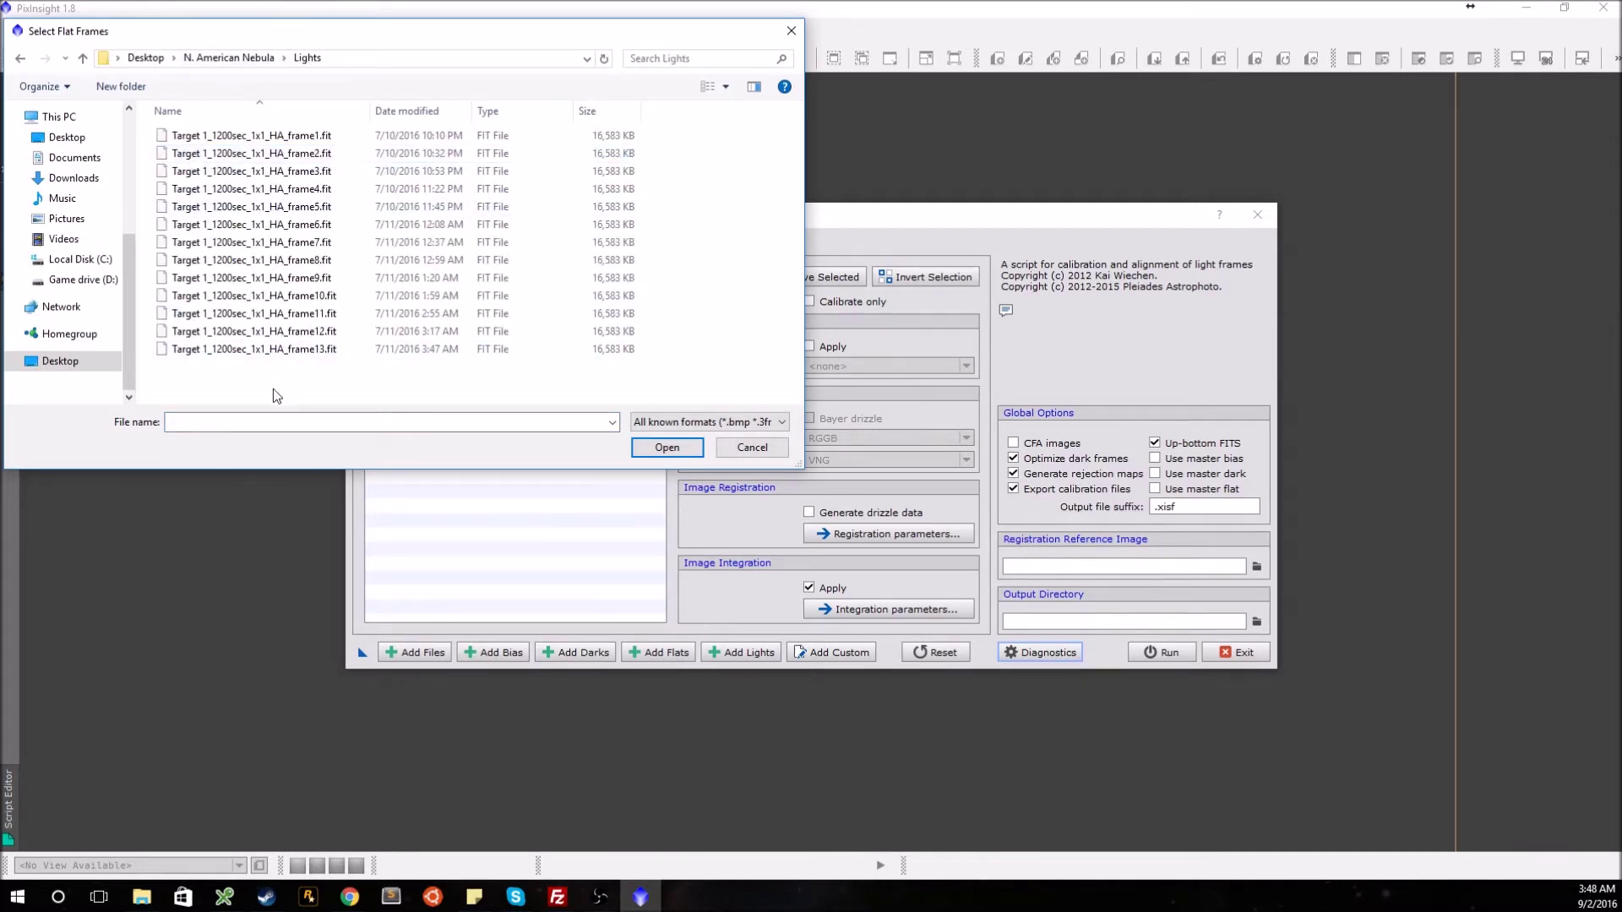
{"action": "left_click_drag", "start_coordinate": [272, 395], "coordinate": [263, 131]}
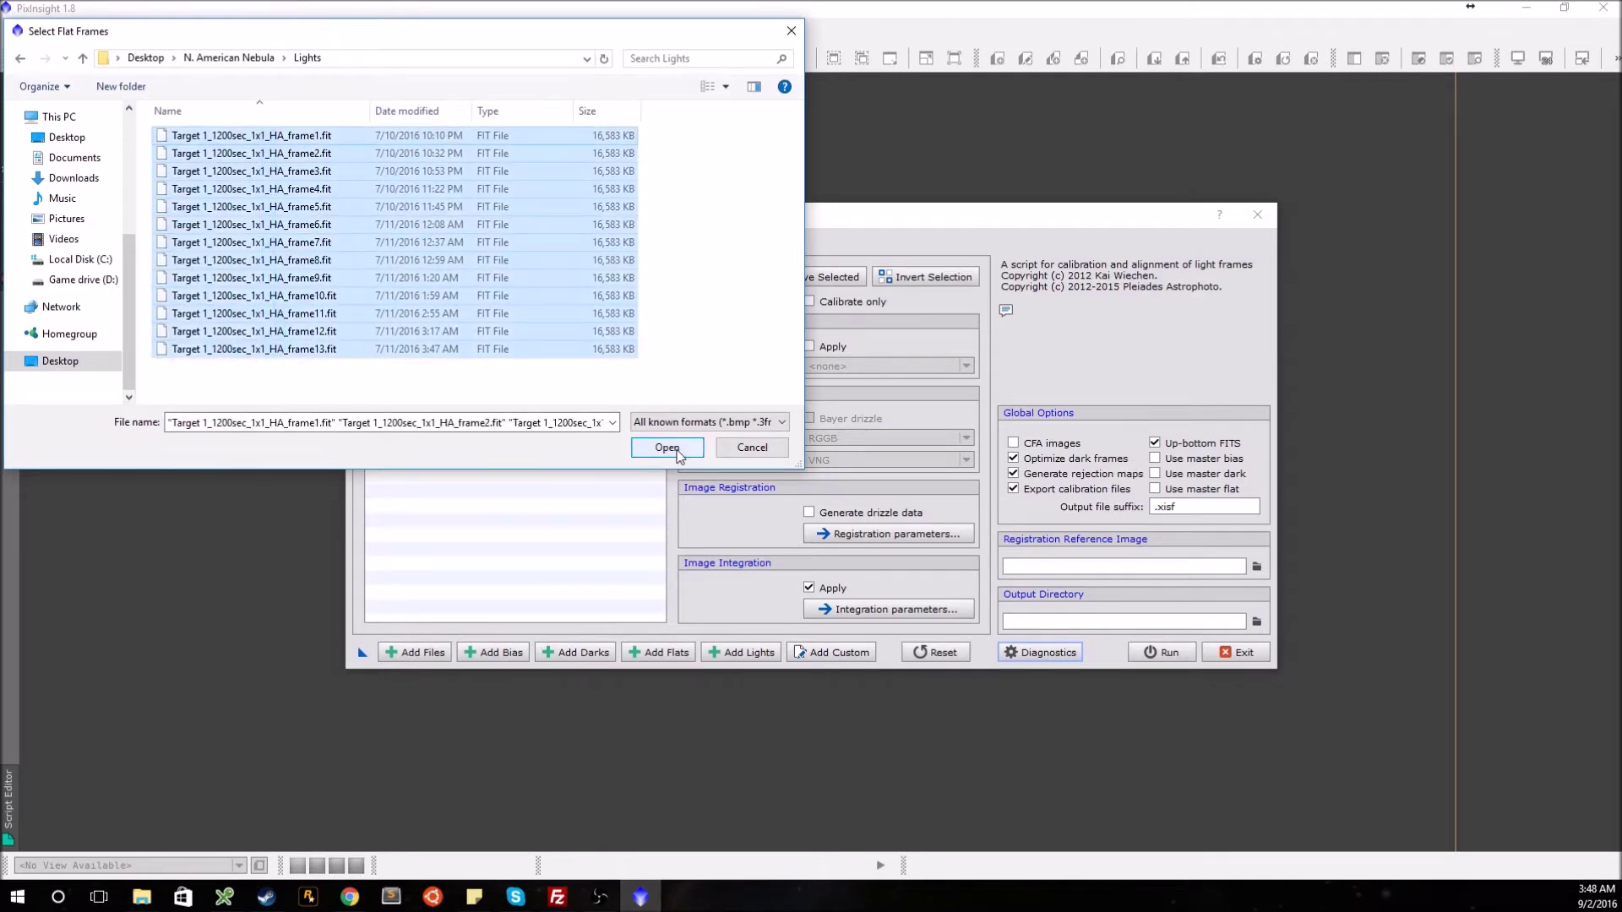
{"action": "left_click", "coordinate": [676, 449]}
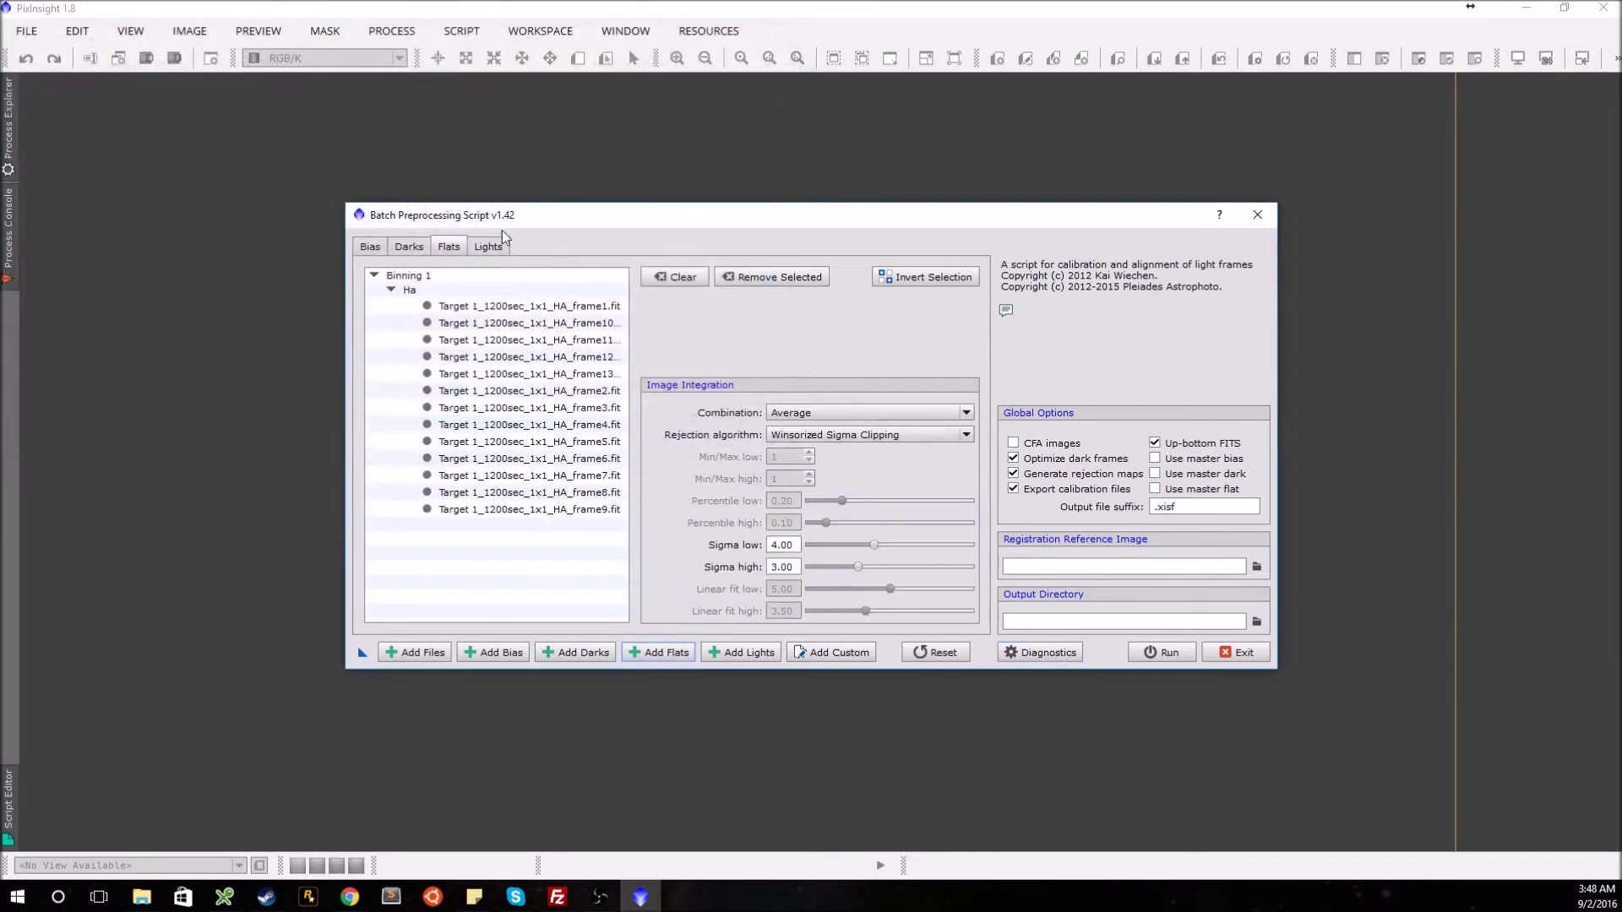
Clear the Flats list and add the 13 Ha light frames to the Lights list instead
{"action": "left_click", "coordinate": [490, 246]}
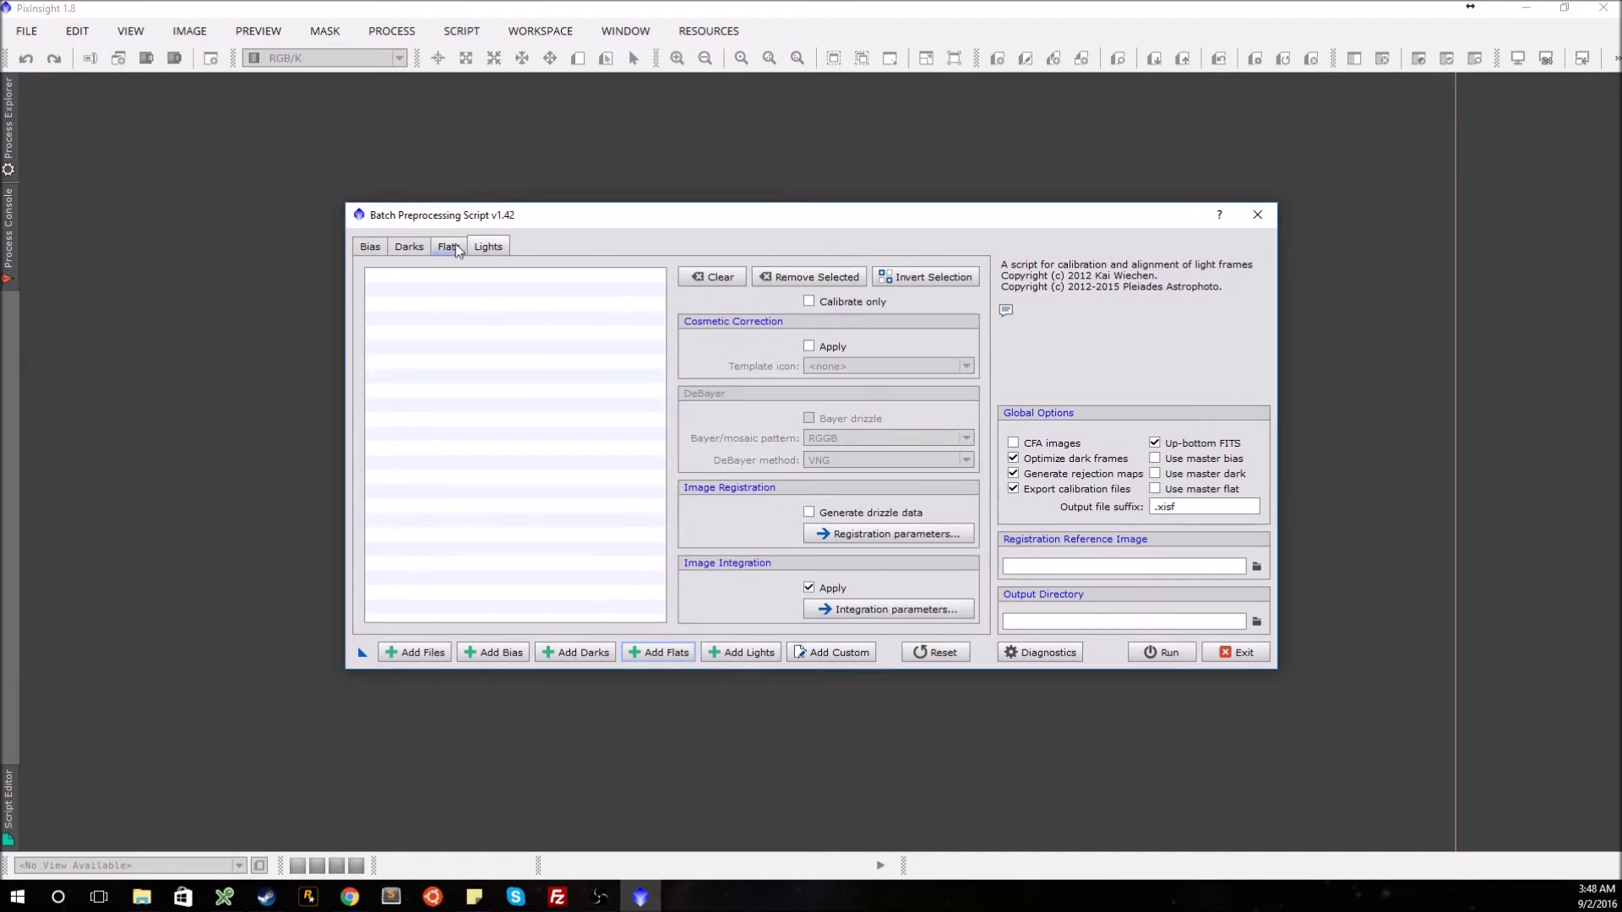
{"action": "left_click", "coordinate": [450, 246]}
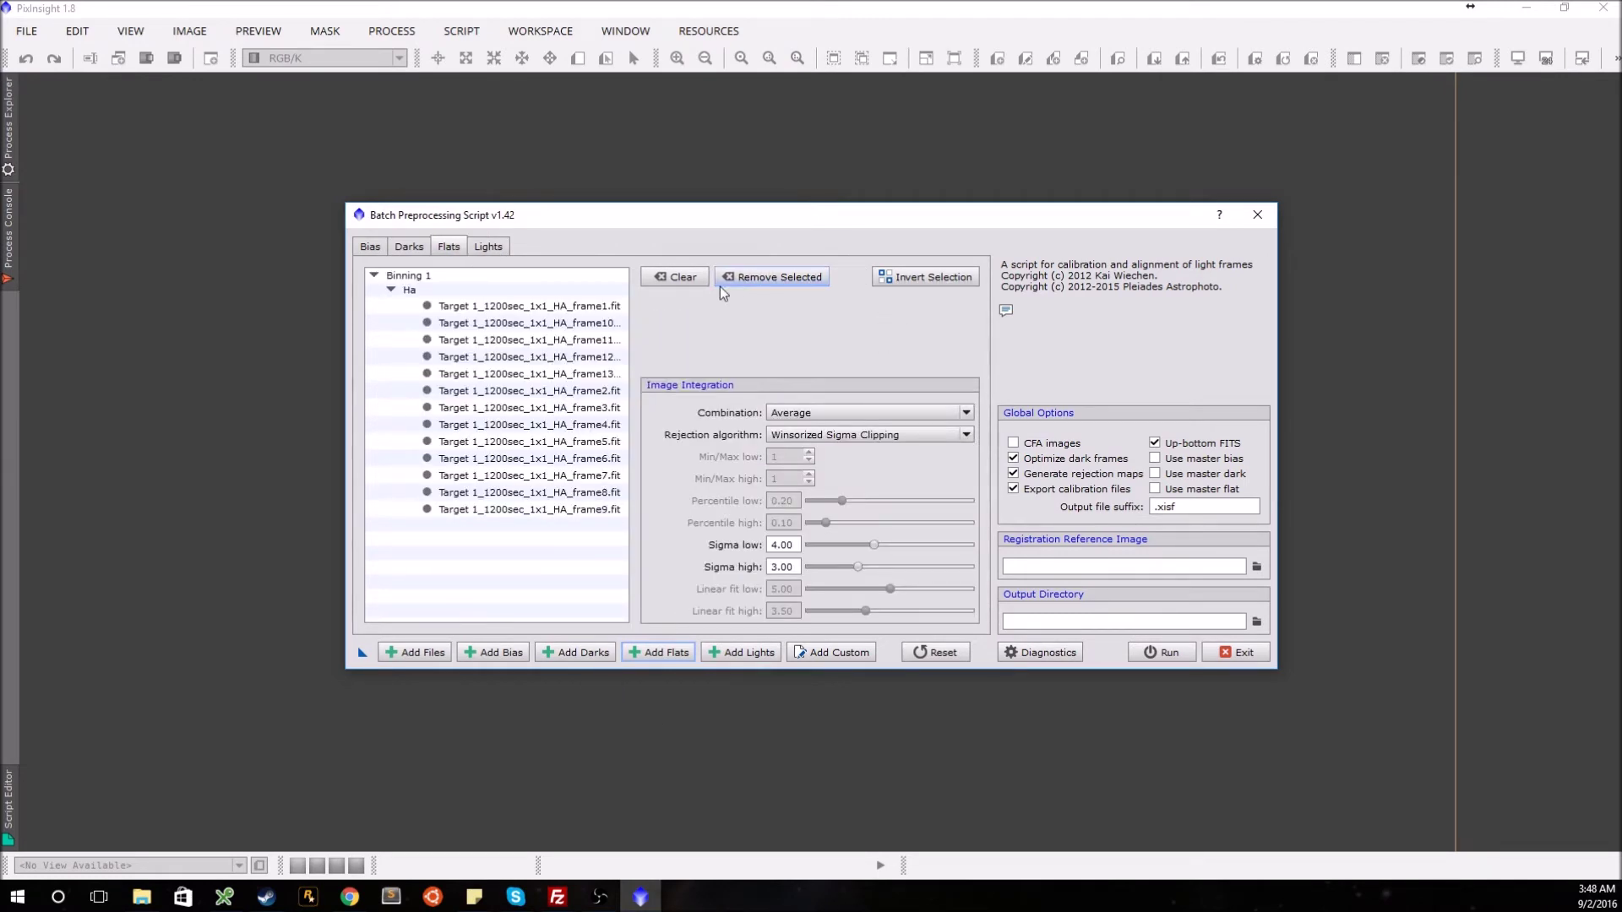
{"action": "left_click", "coordinate": [760, 277]}
{"action": "left_click", "coordinate": [675, 277]}
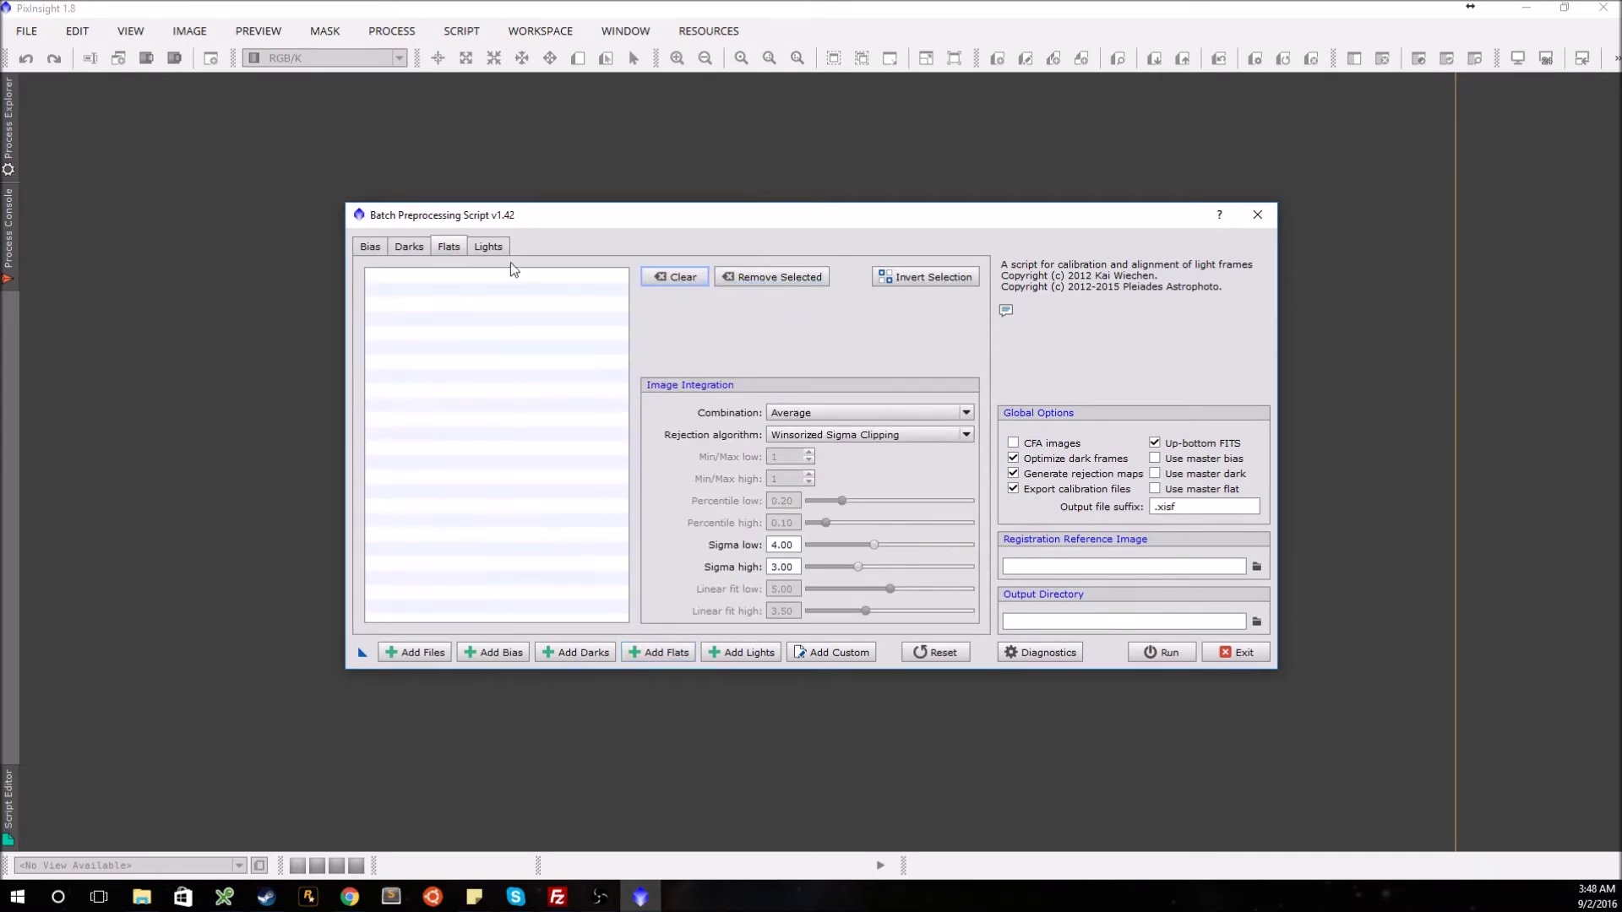
{"action": "left_click", "coordinate": [488, 246]}
{"action": "left_click", "coordinate": [735, 648]}
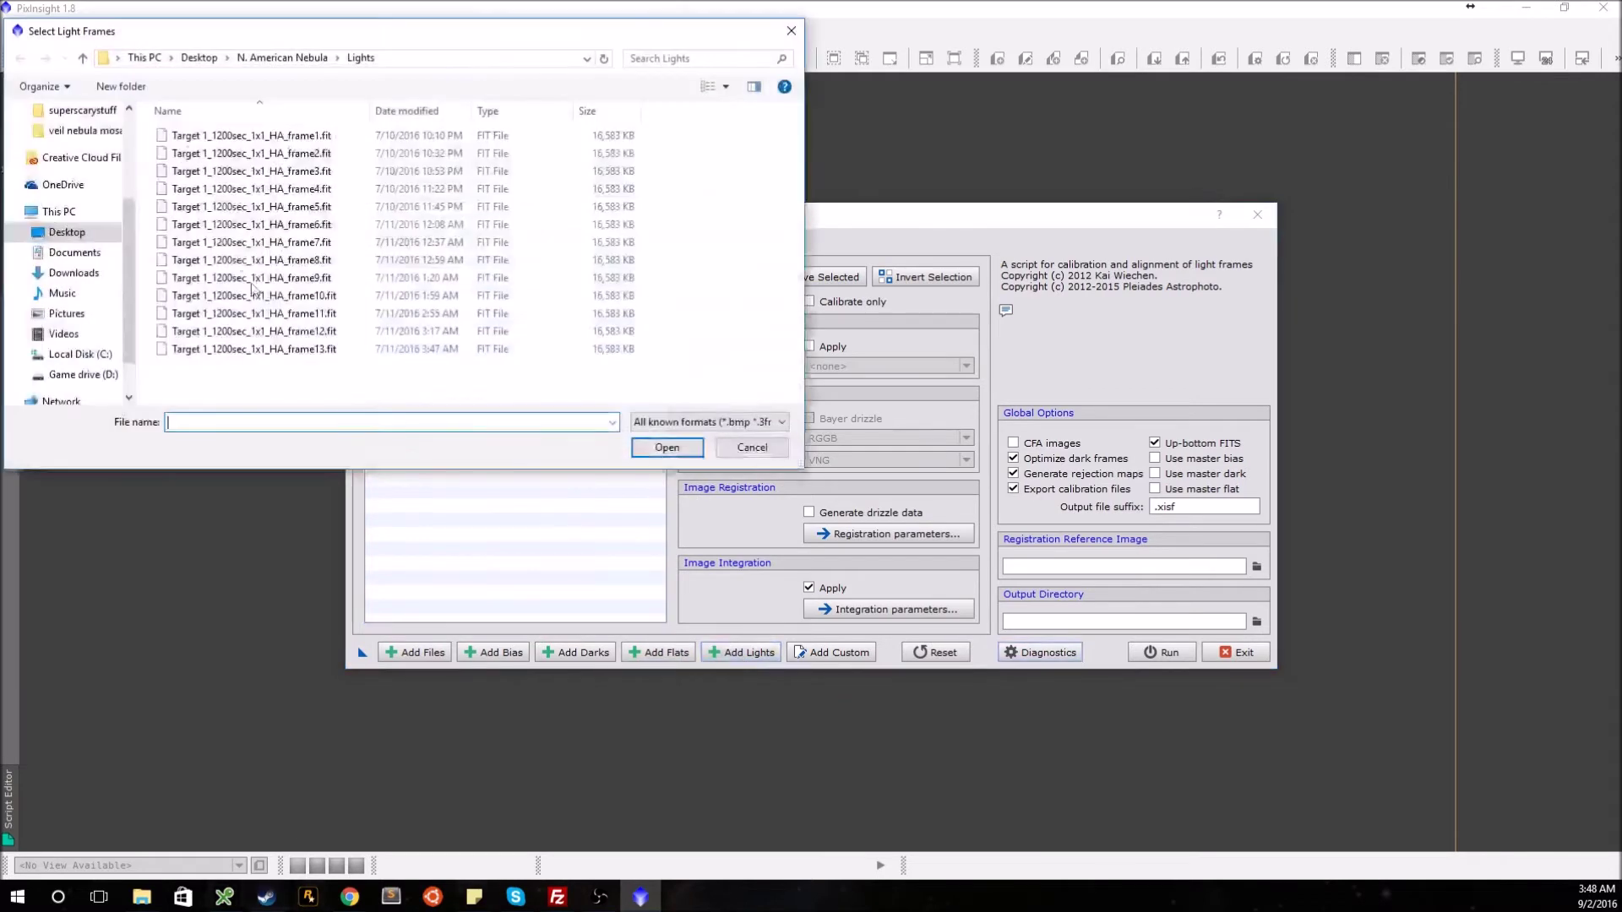
{"action": "left_click_drag", "start_coordinate": [260, 374], "coordinate": [245, 122]}
{"action": "left_click", "coordinate": [666, 448]}
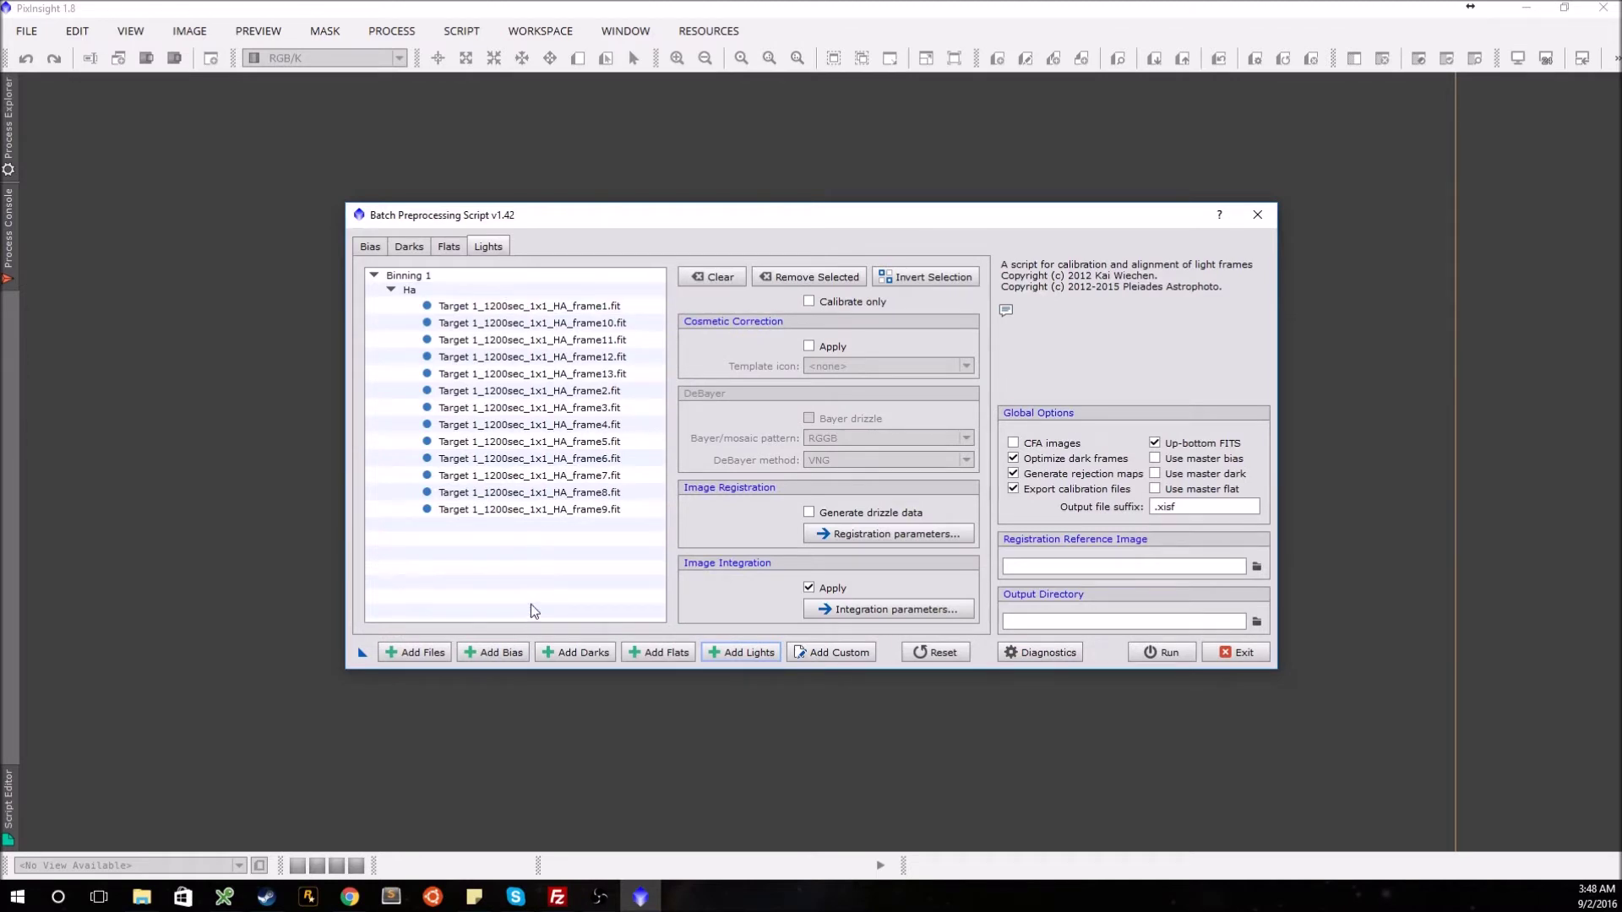
{"action": "left_click", "coordinate": [449, 247]}
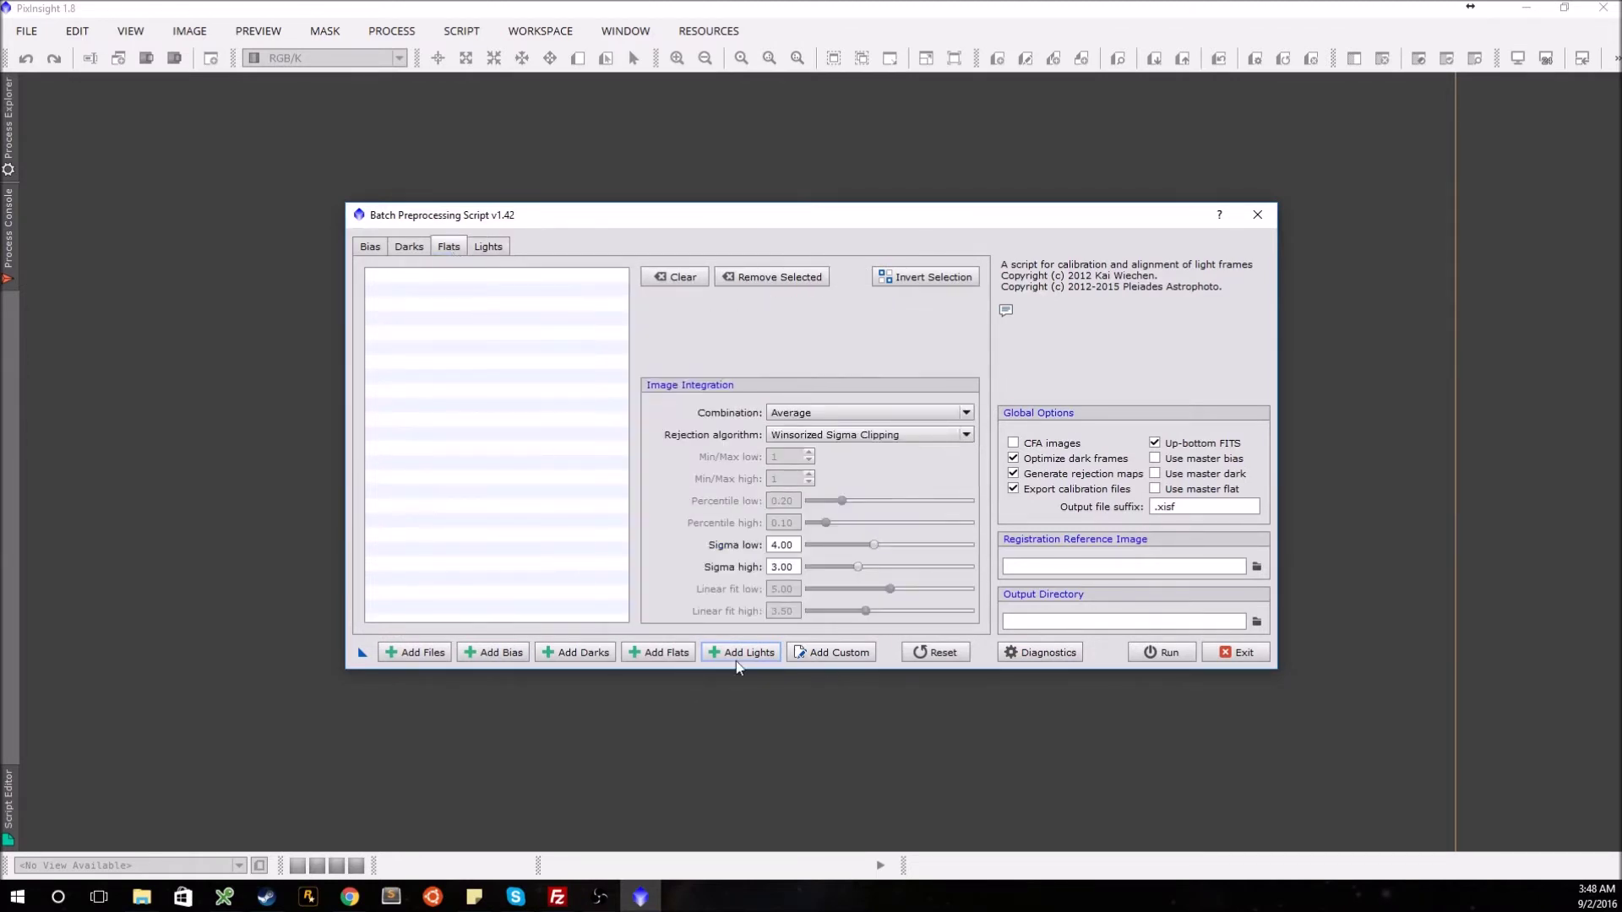
Add flat frames frame1 through frame25 from the N. American Nebula Flat folder
{"action": "left_click", "coordinate": [648, 655]}
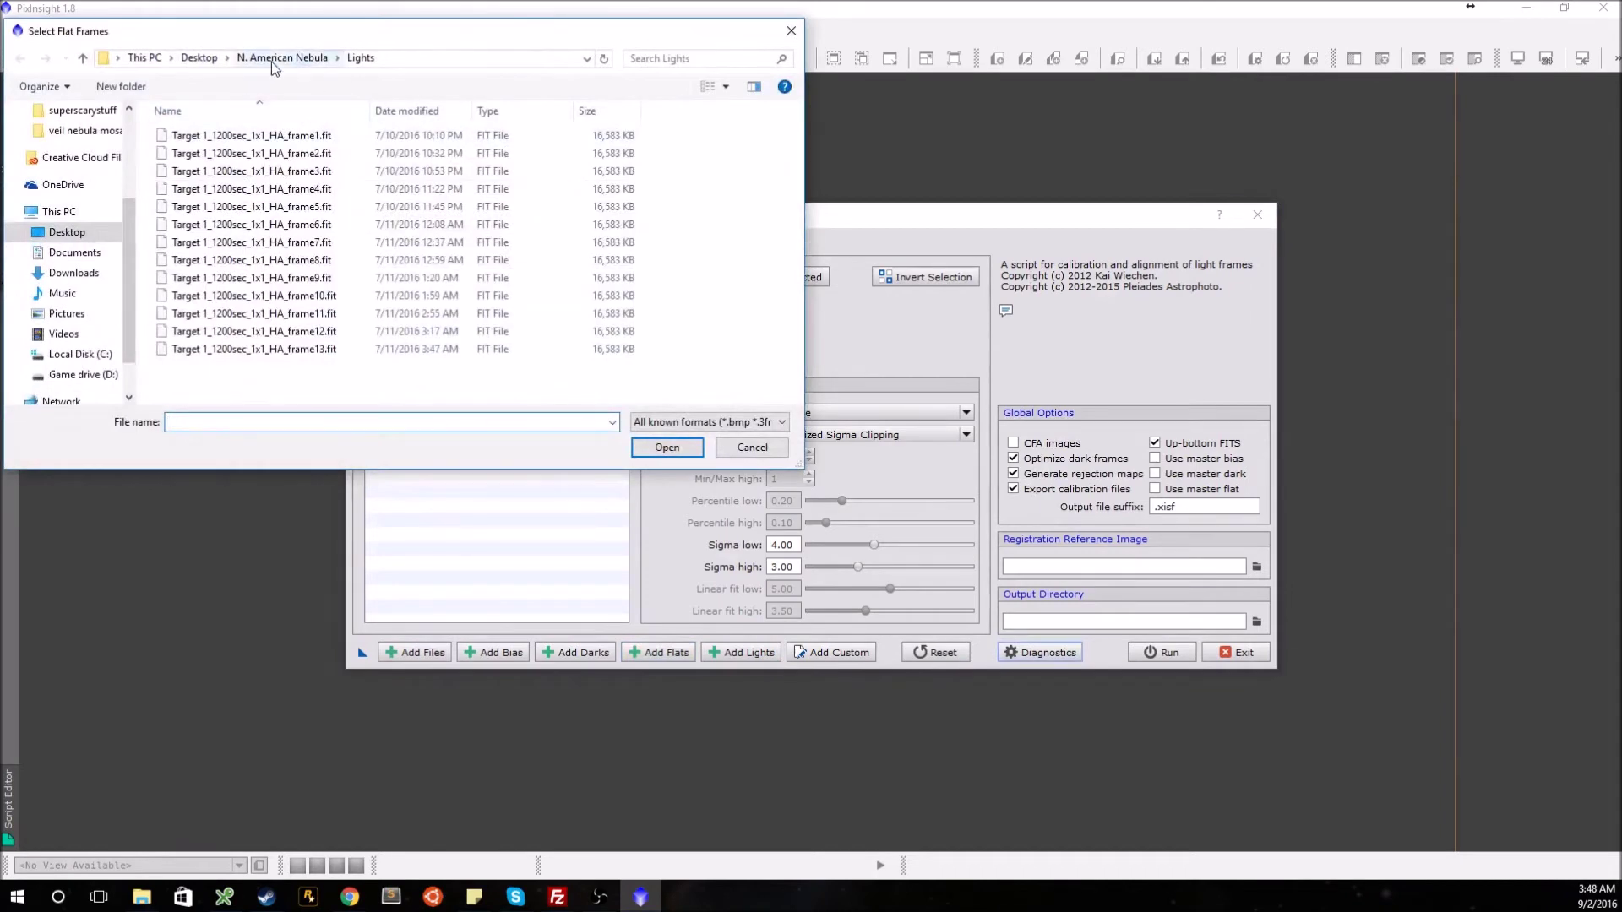
{"action": "left_click", "coordinate": [271, 59]}
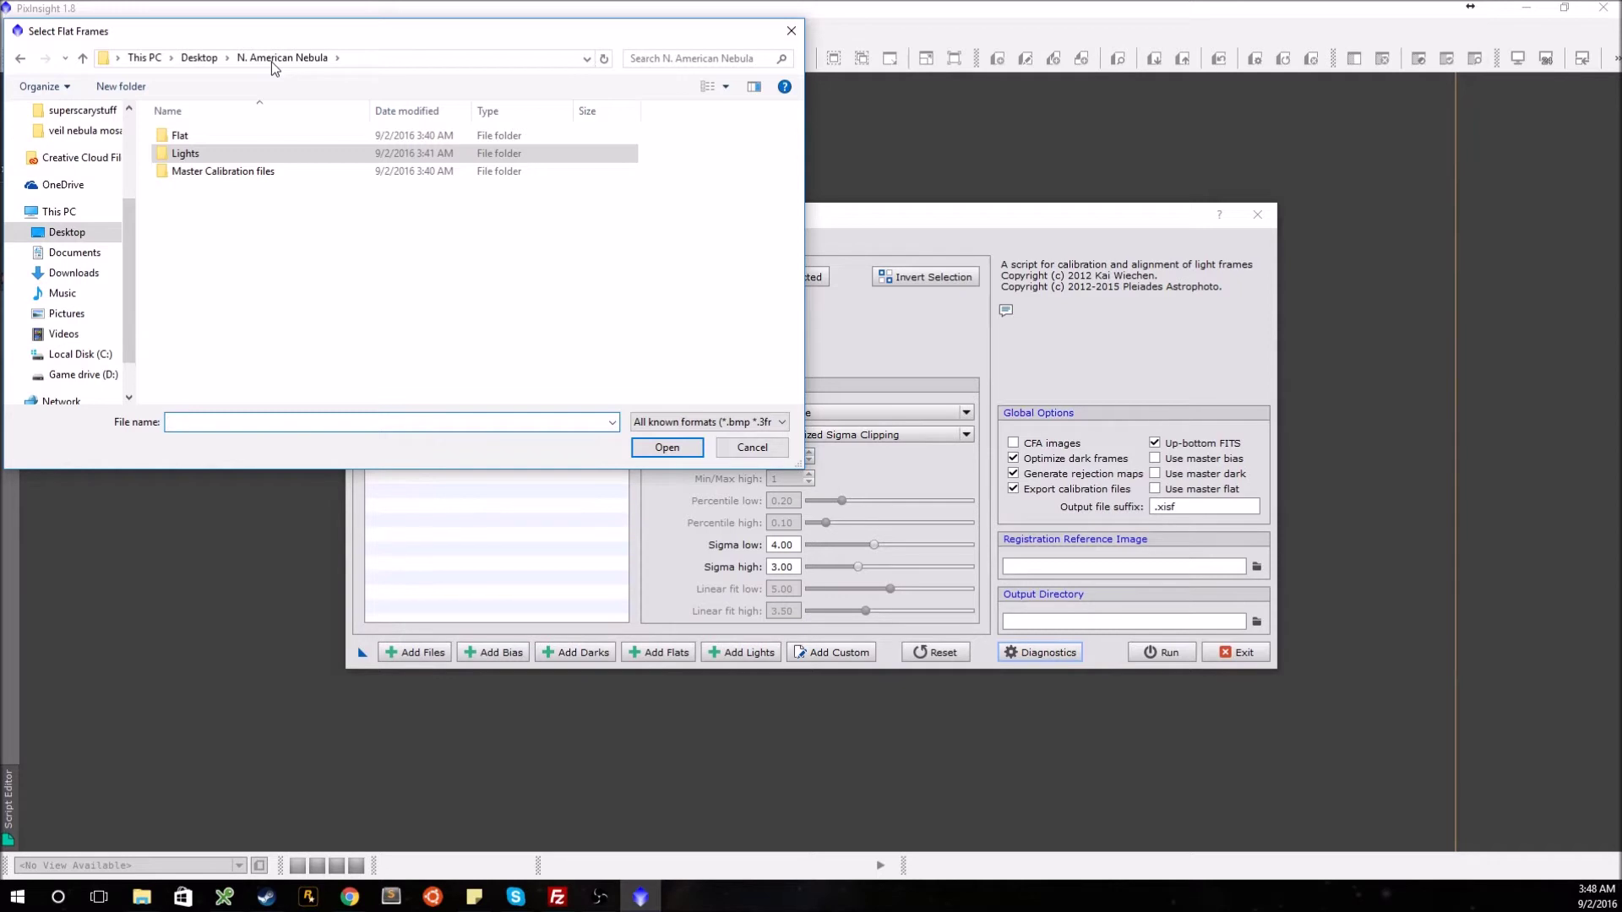
{"action": "double_click", "coordinate": [227, 131]}
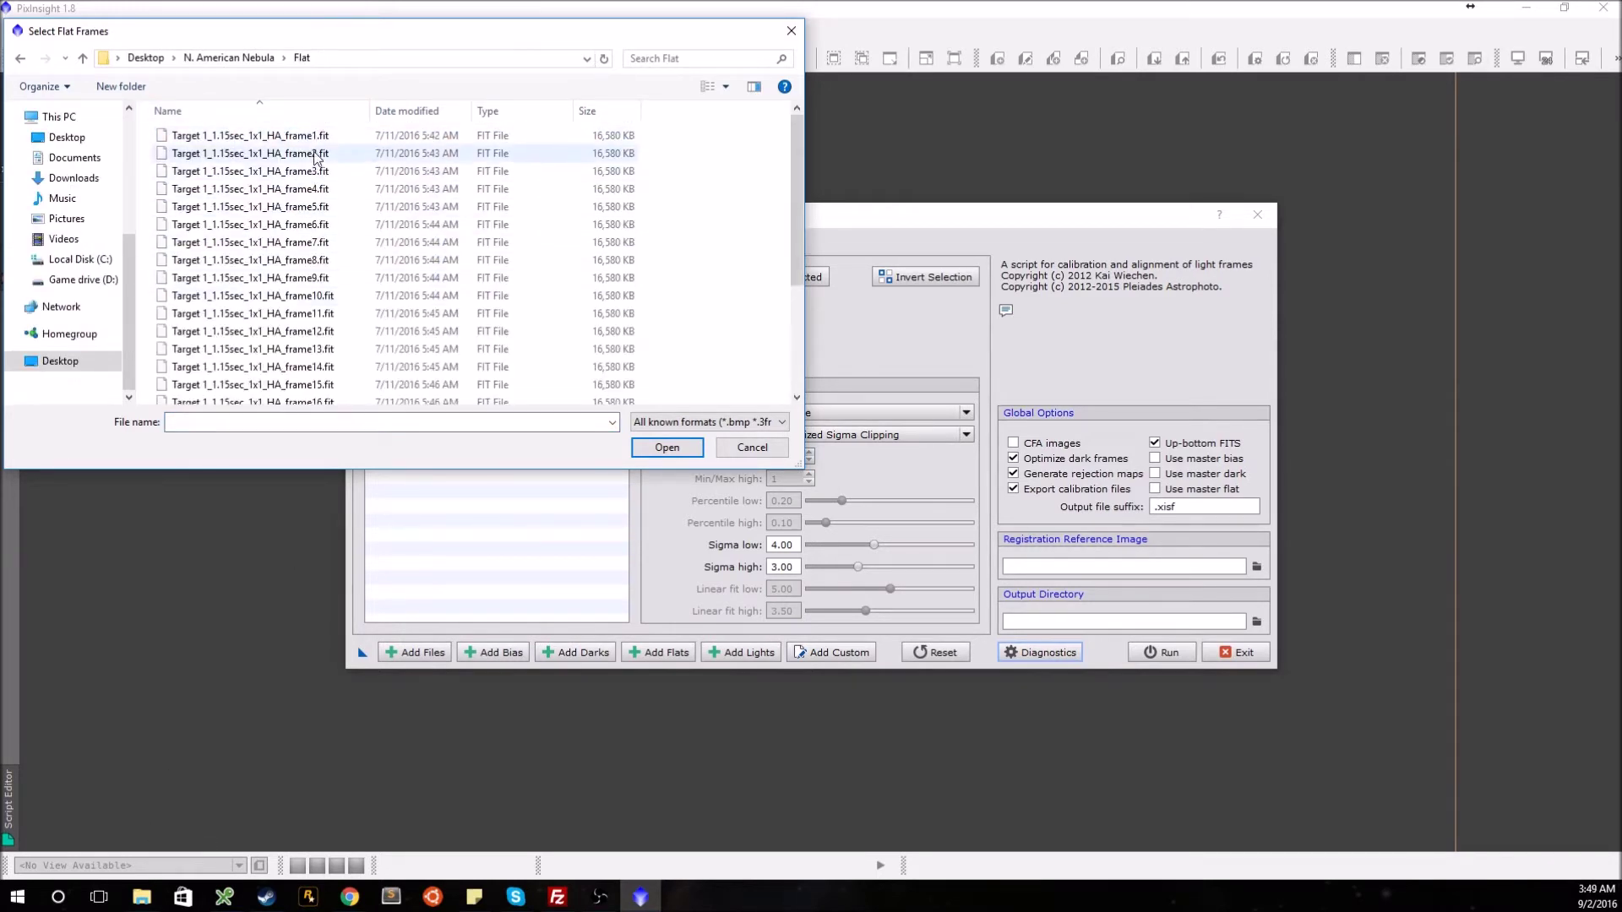
{"action": "left_click", "coordinate": [320, 140]}
{"action": "scroll", "coordinate": [369, 318], "scroll_direction": "down", "scroll_amount": 3}
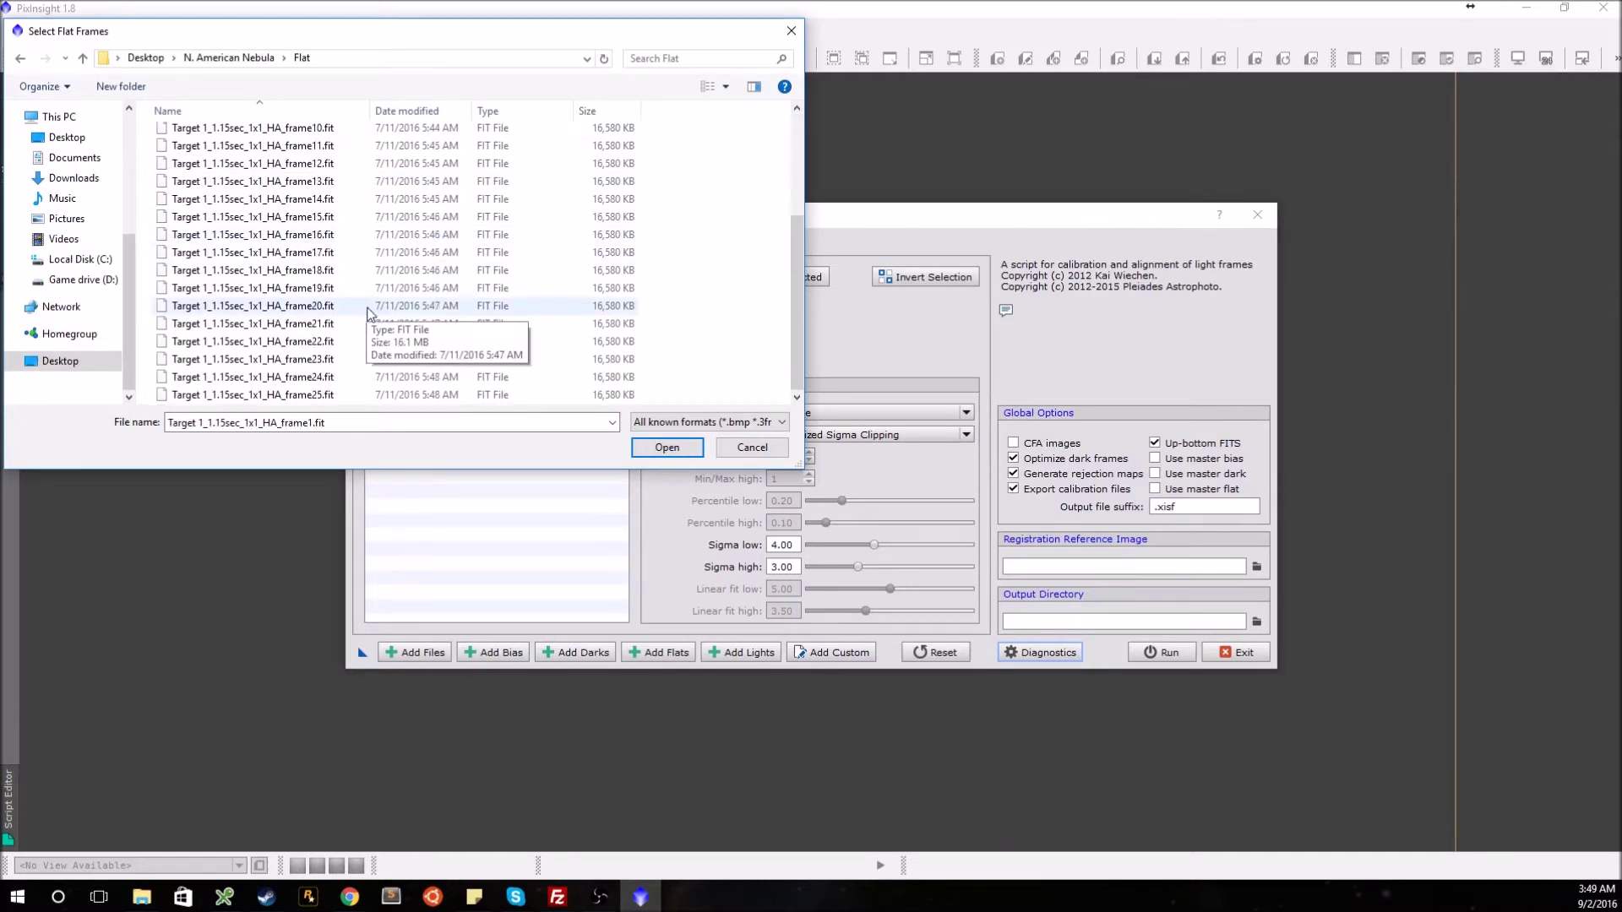
{"action": "left_click", "coordinate": [359, 399], "text": "shift"}
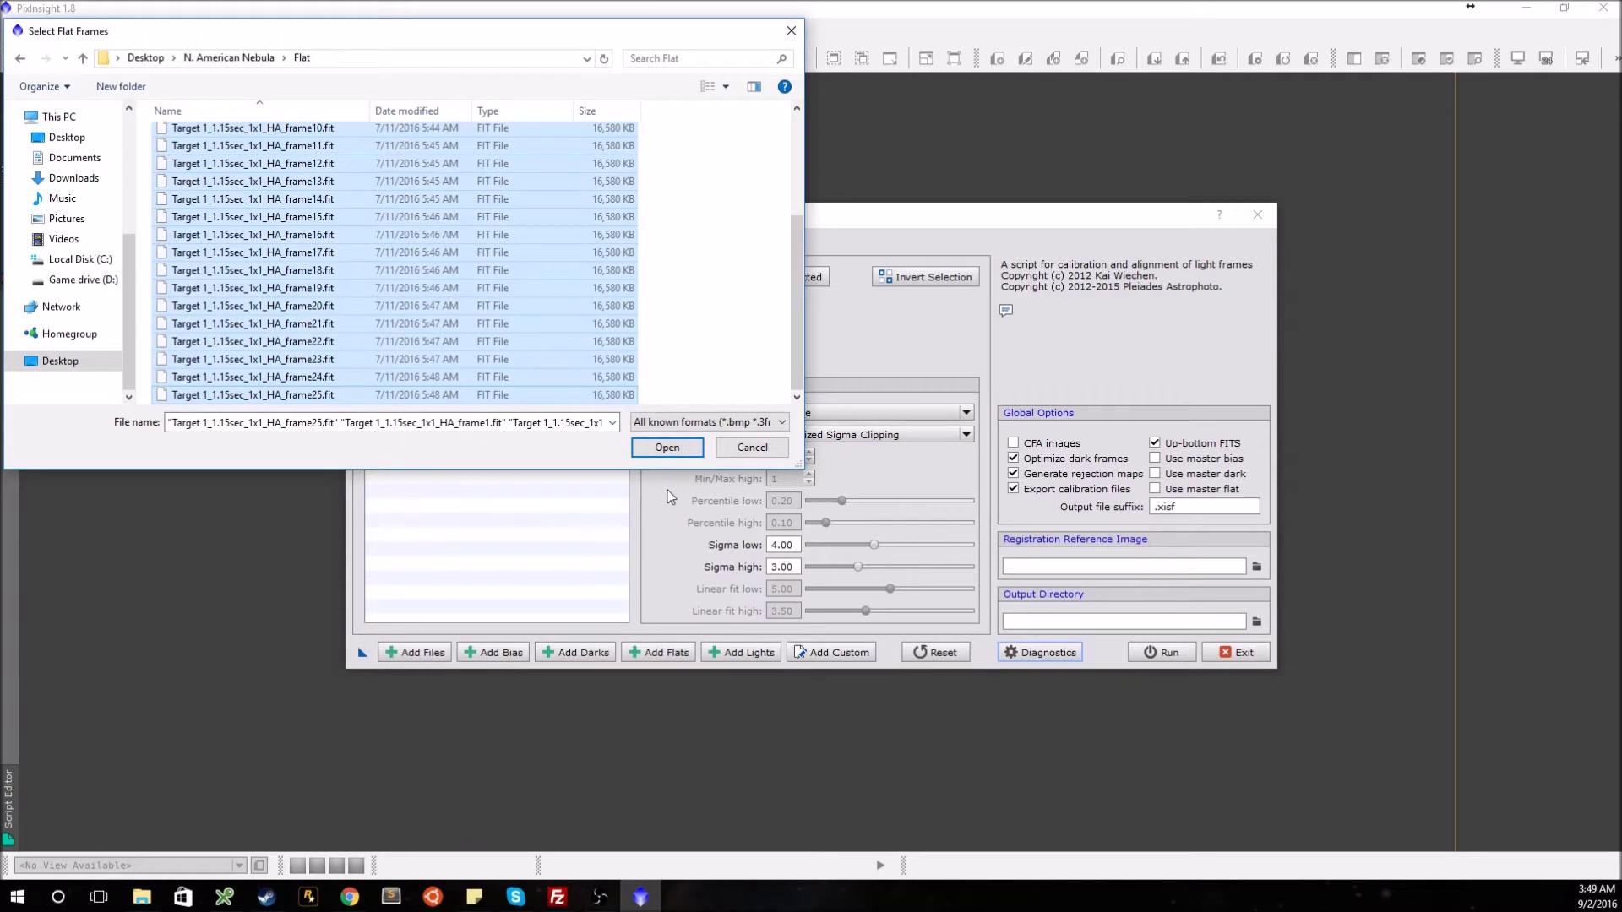
{"action": "left_click", "coordinate": [677, 449]}
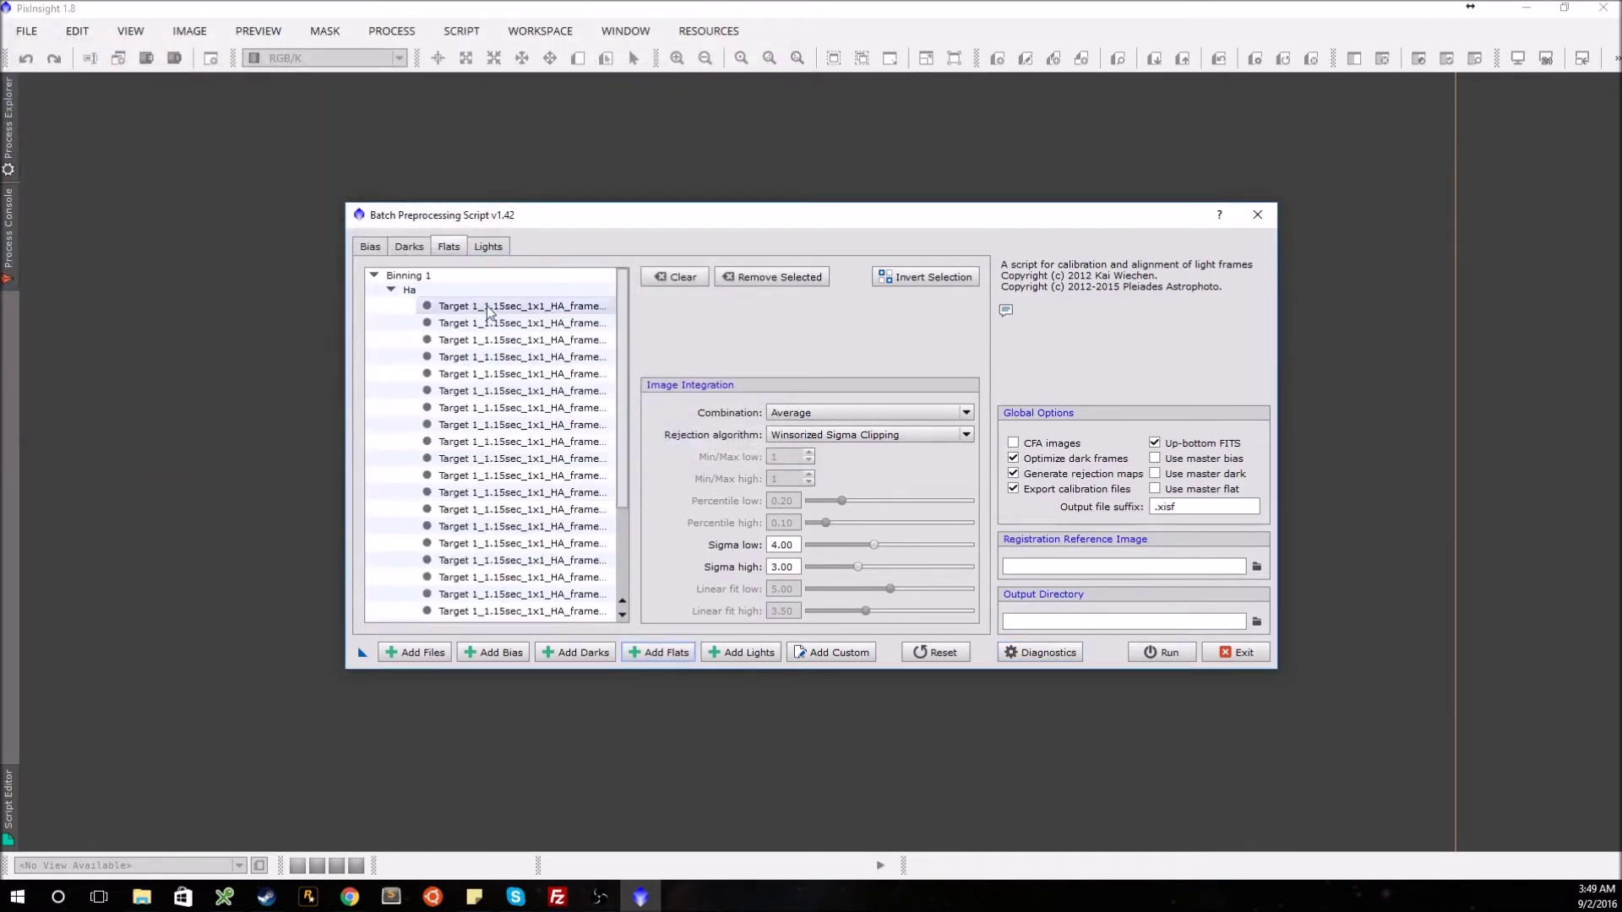
{"action": "left_click", "coordinate": [409, 246]}
Add the 1200 s master dark from Master Calibration files and tick Use master dark
{"action": "left_click", "coordinate": [566, 652]}
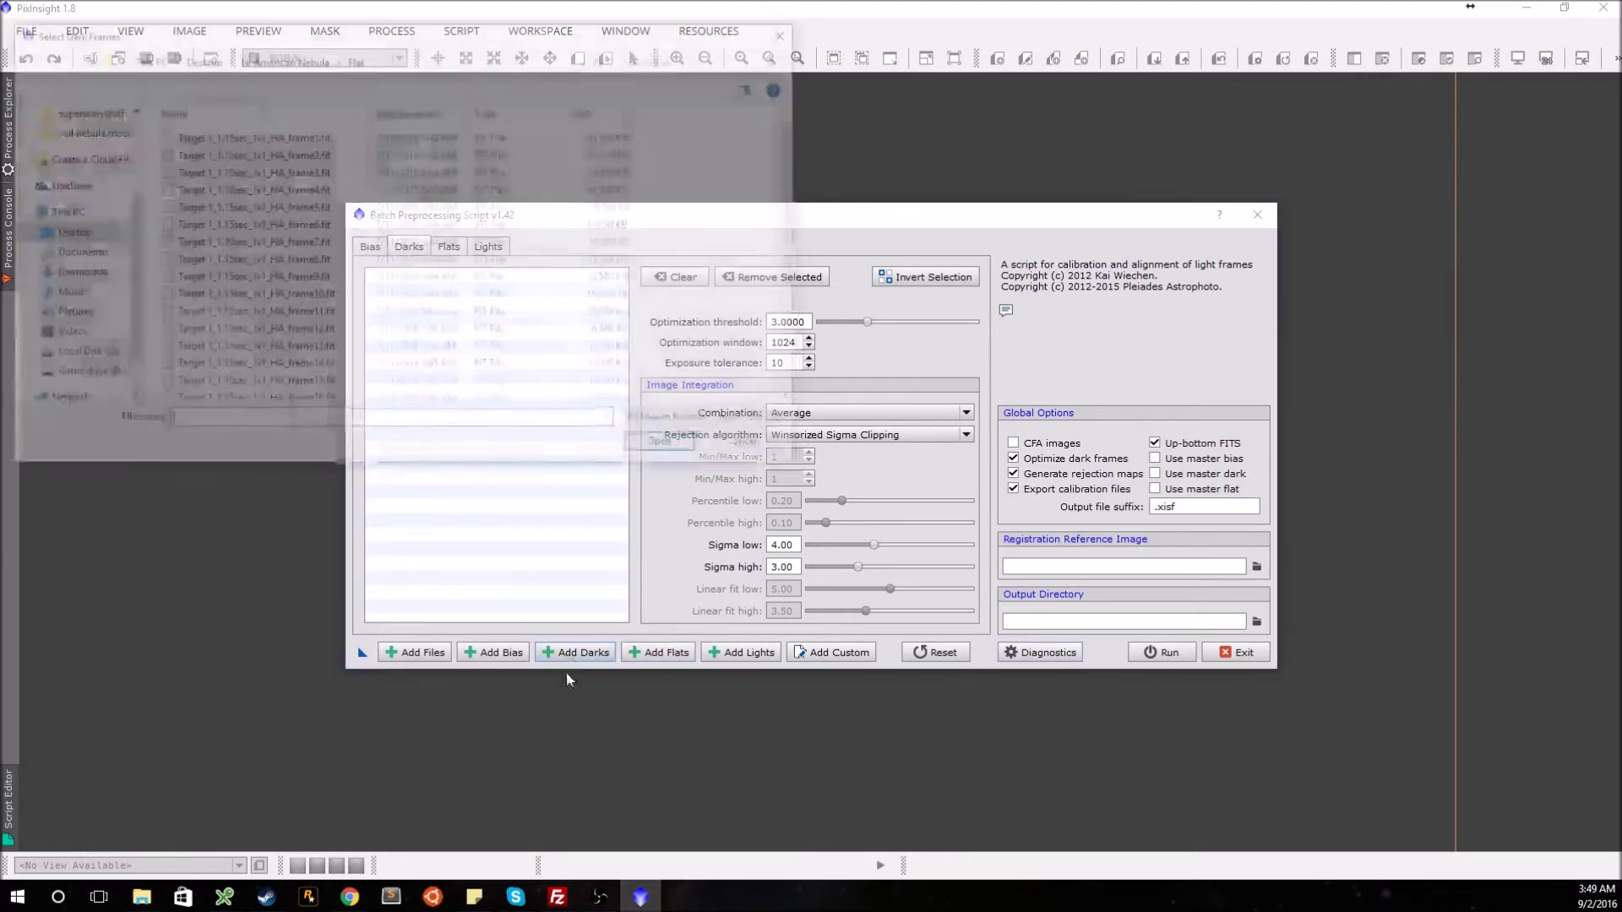
{"action": "left_click", "coordinate": [281, 57]}
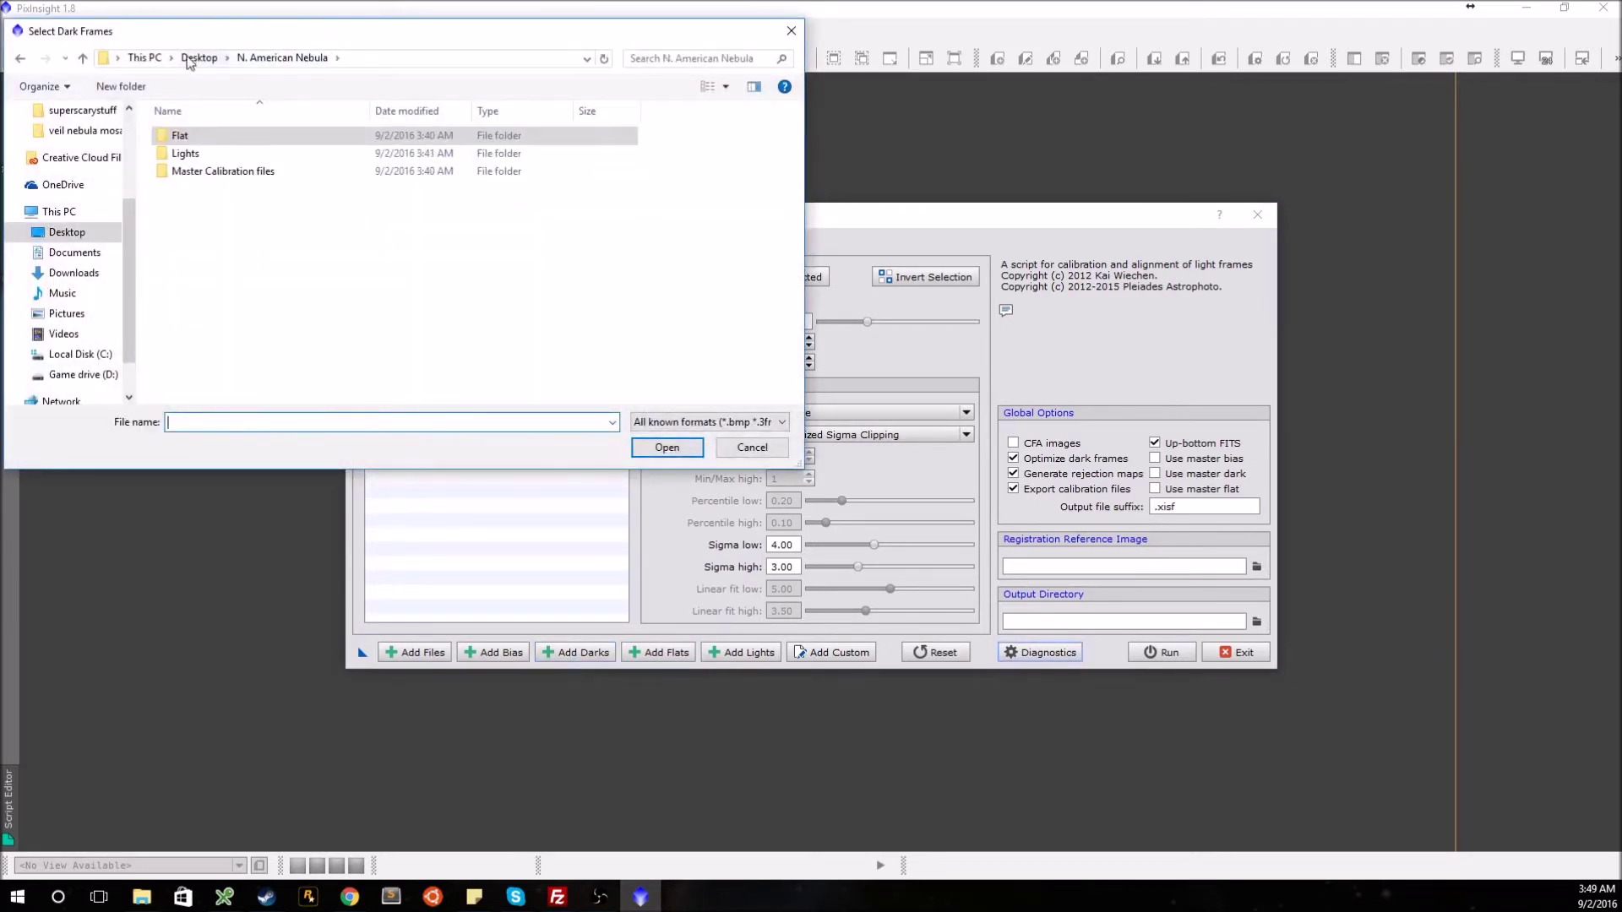
{"action": "double_click", "coordinate": [245, 172]}
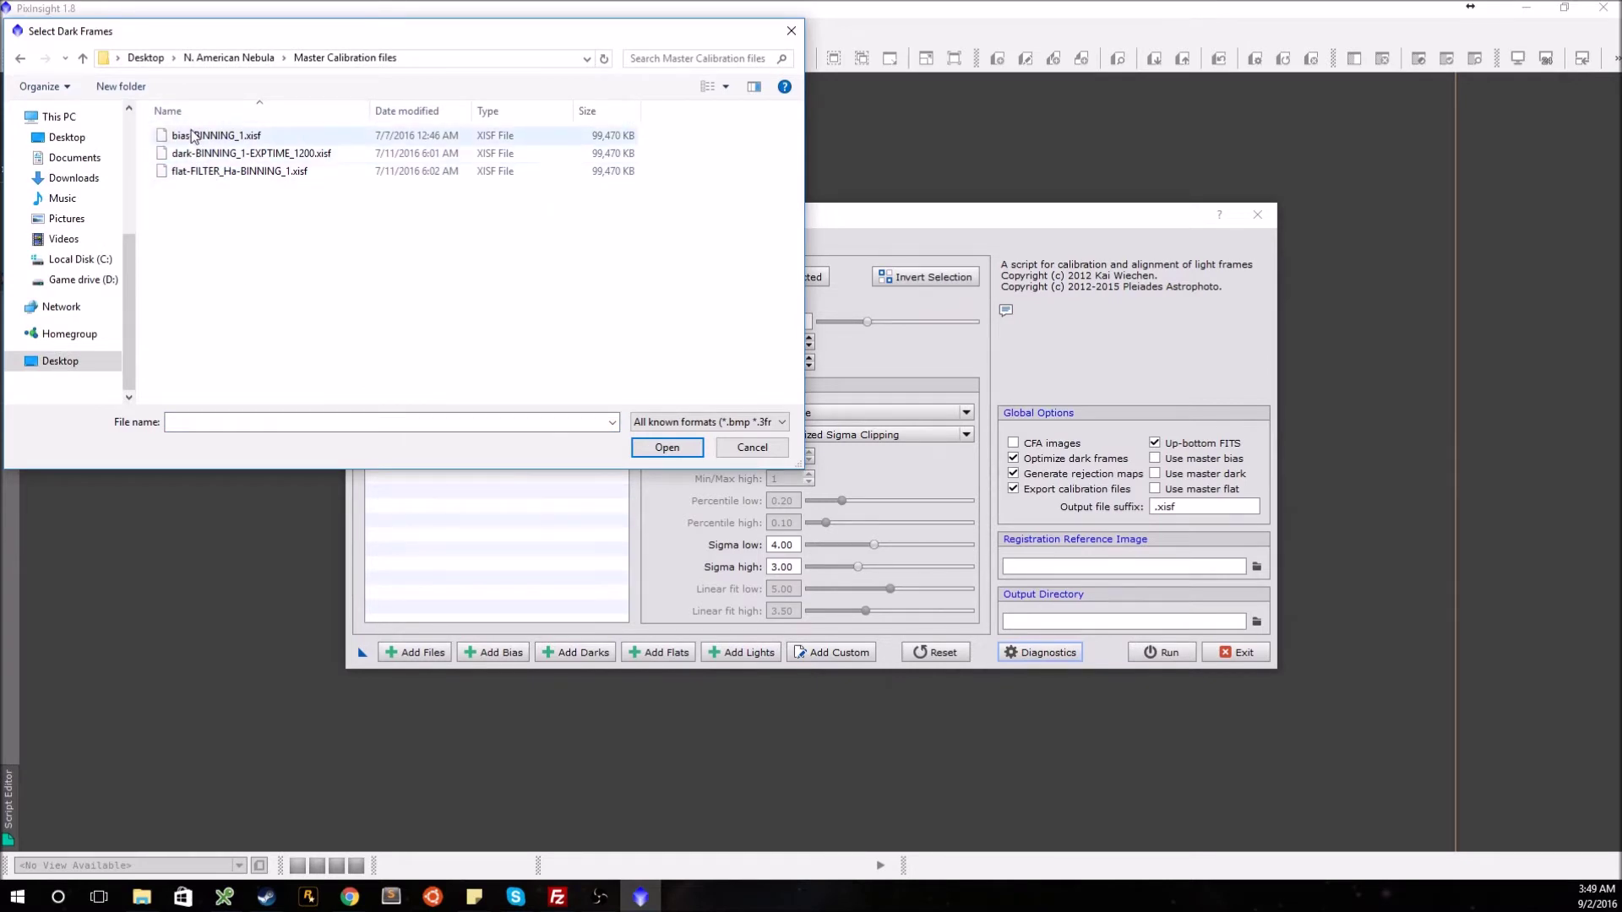
{"action": "double_click", "coordinate": [206, 155]}
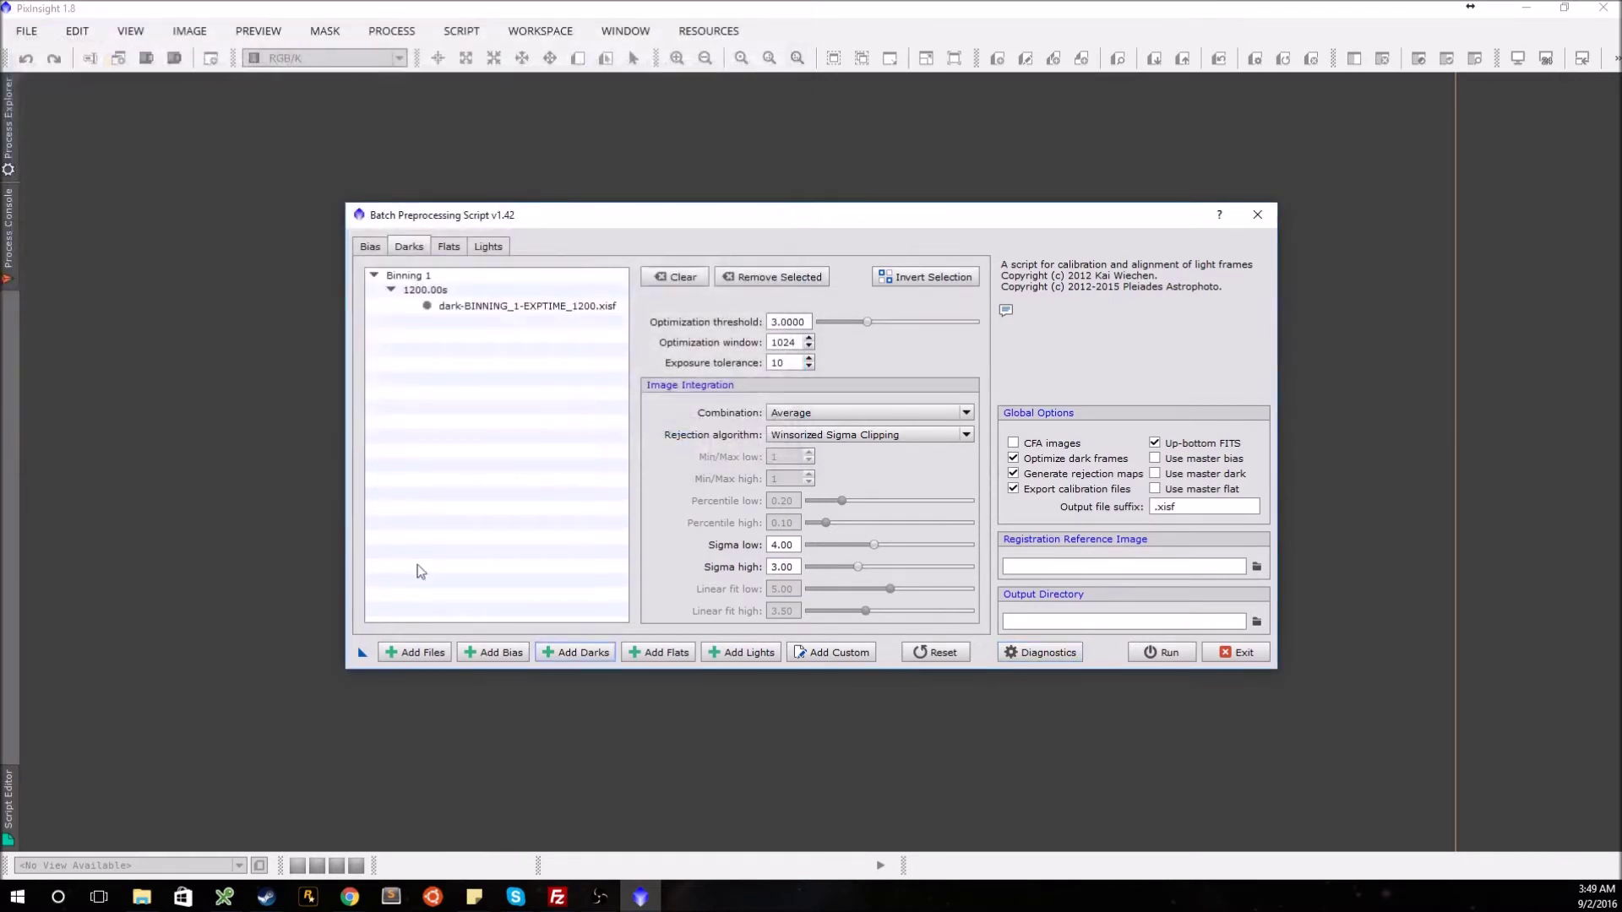
{"action": "left_click", "coordinate": [1155, 474]}
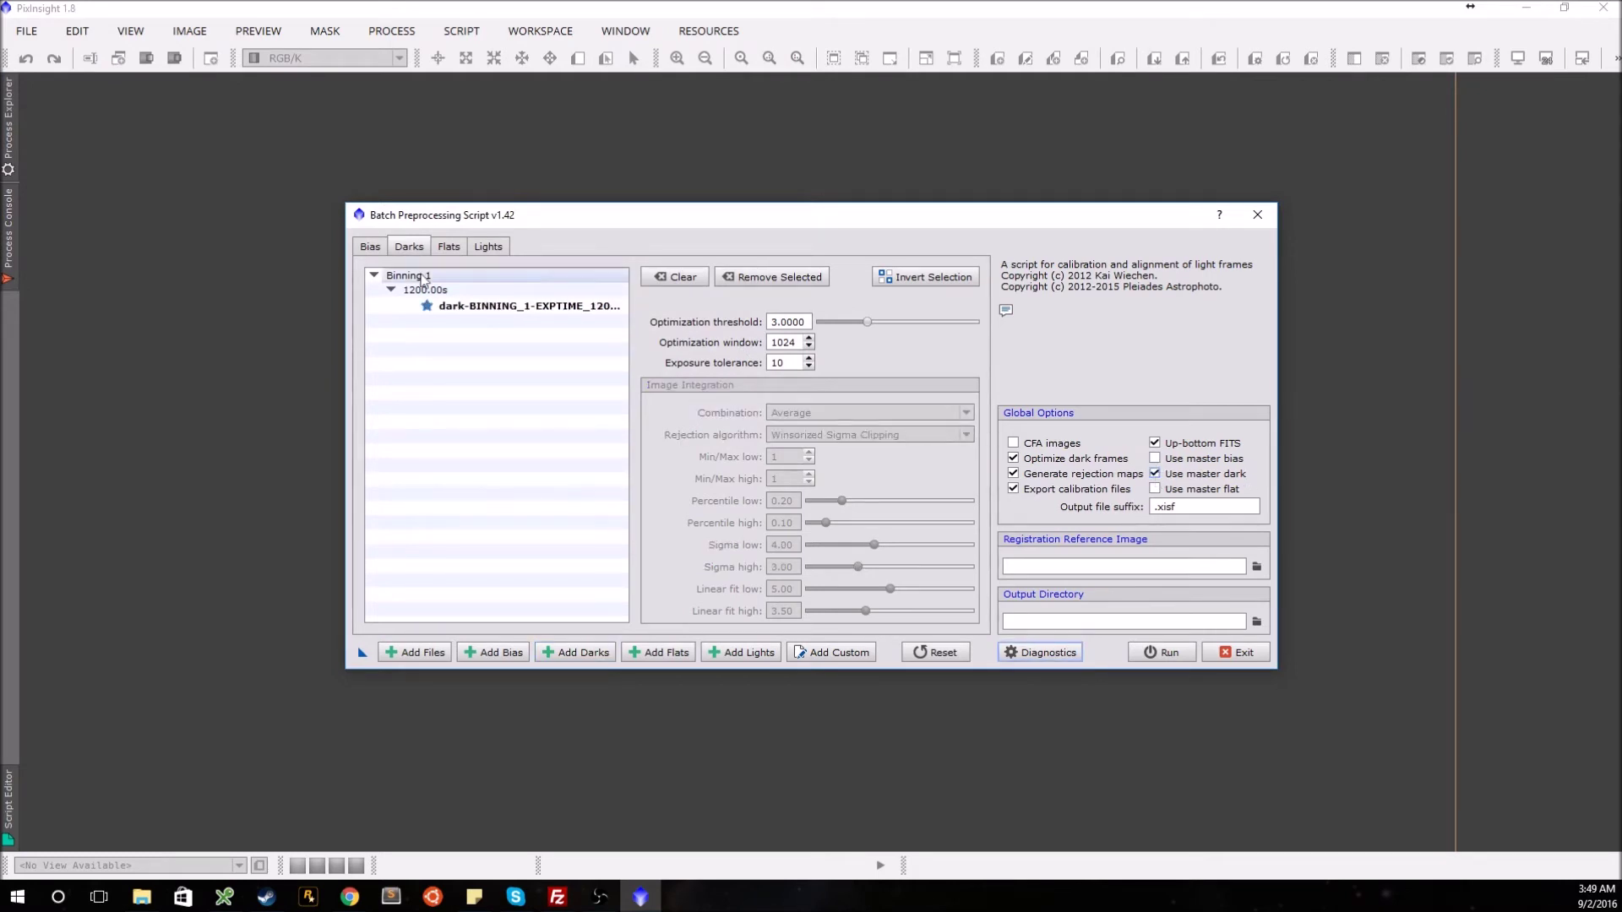
Add the master bias file to the Bias list and tick Use master bias
{"action": "left_click", "coordinate": [372, 247]}
{"action": "left_click", "coordinate": [494, 652]}
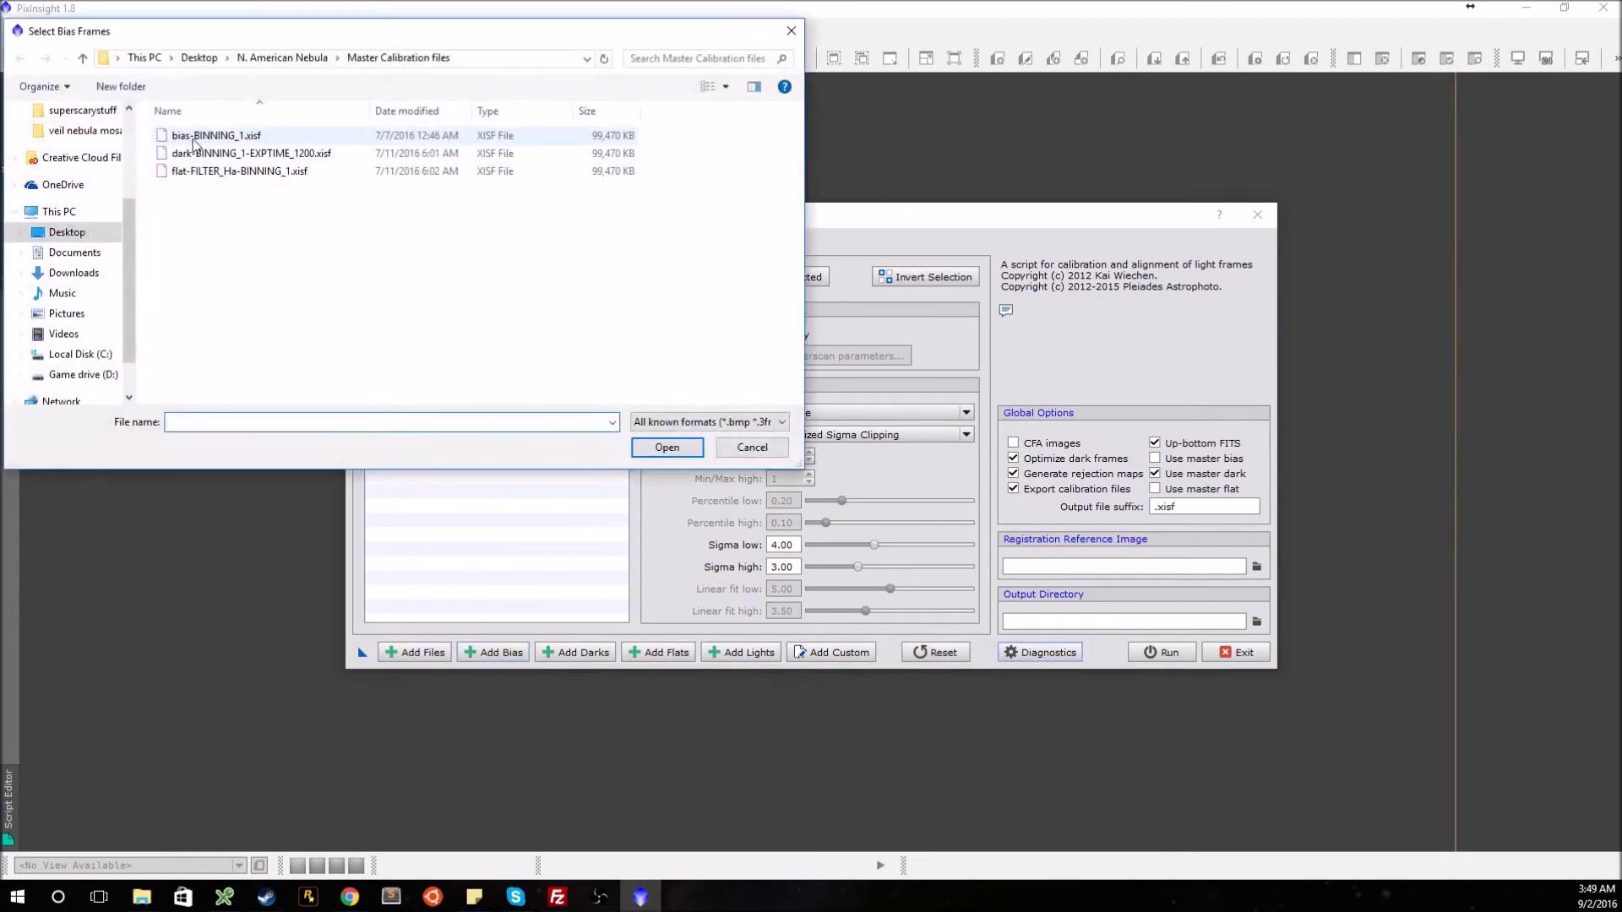
{"action": "double_click", "coordinate": [194, 144]}
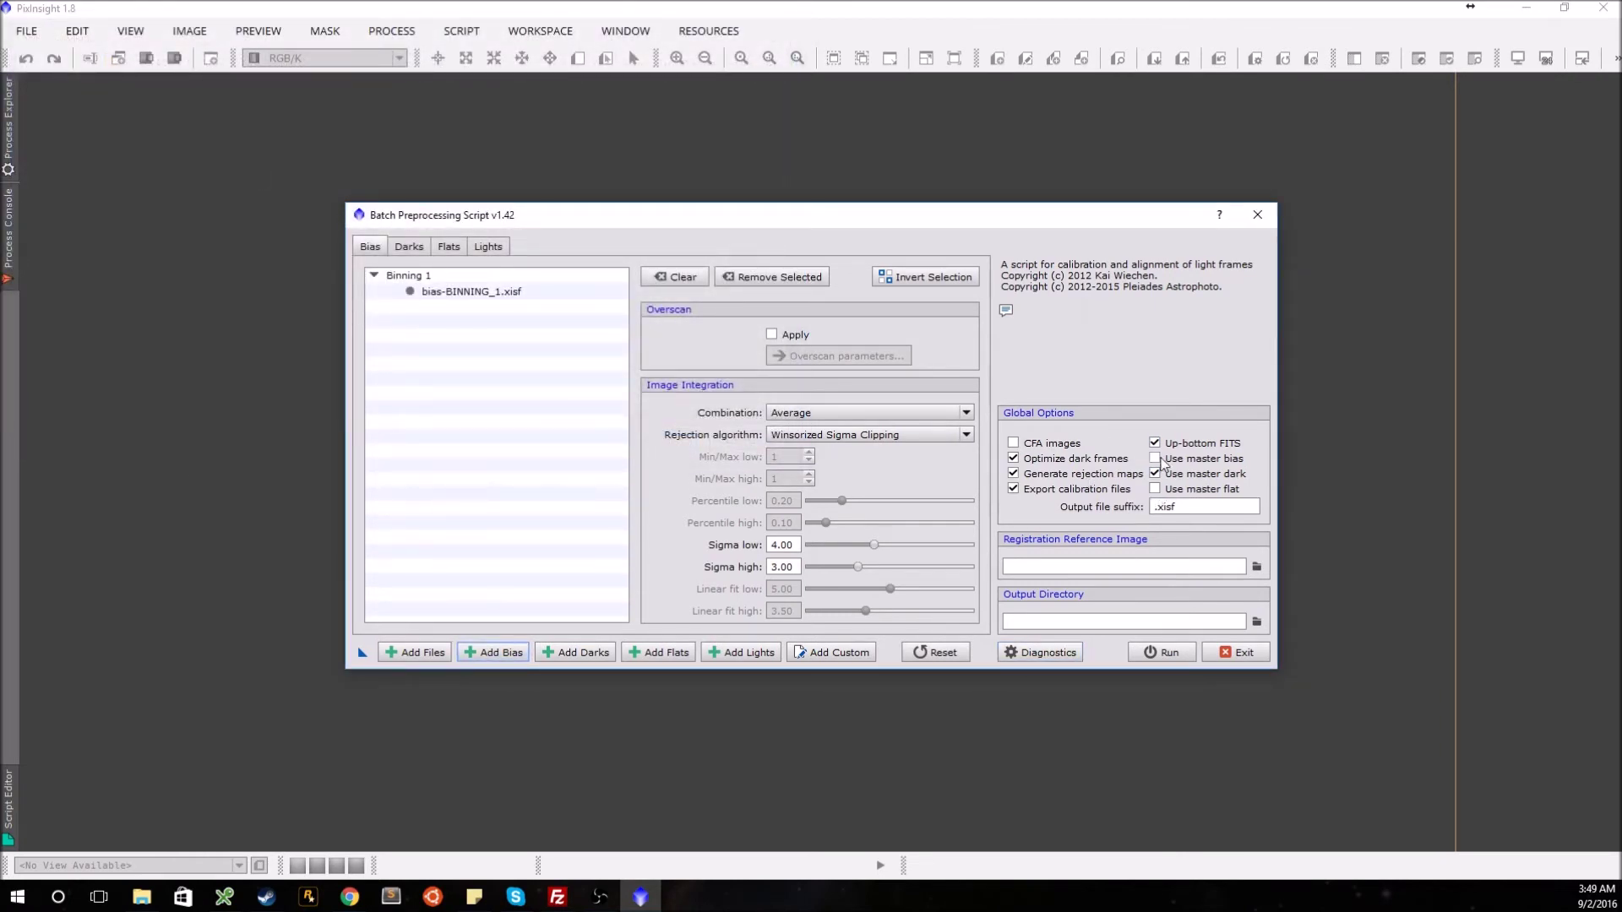
{"action": "left_click", "coordinate": [1157, 459]}
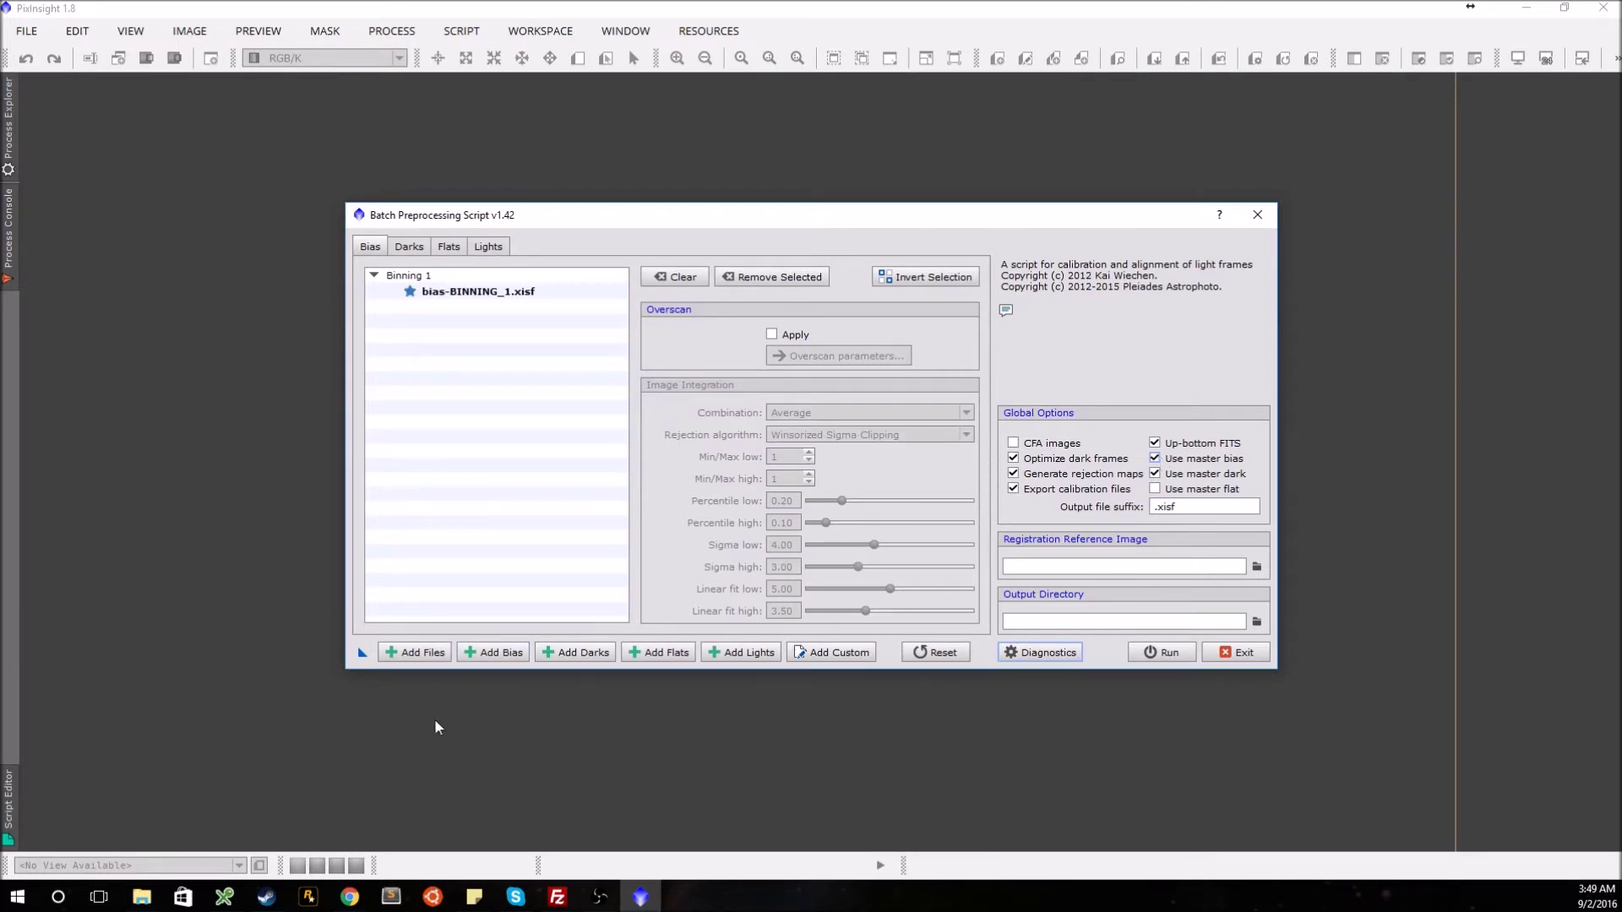
{"action": "left_click", "coordinate": [418, 247]}
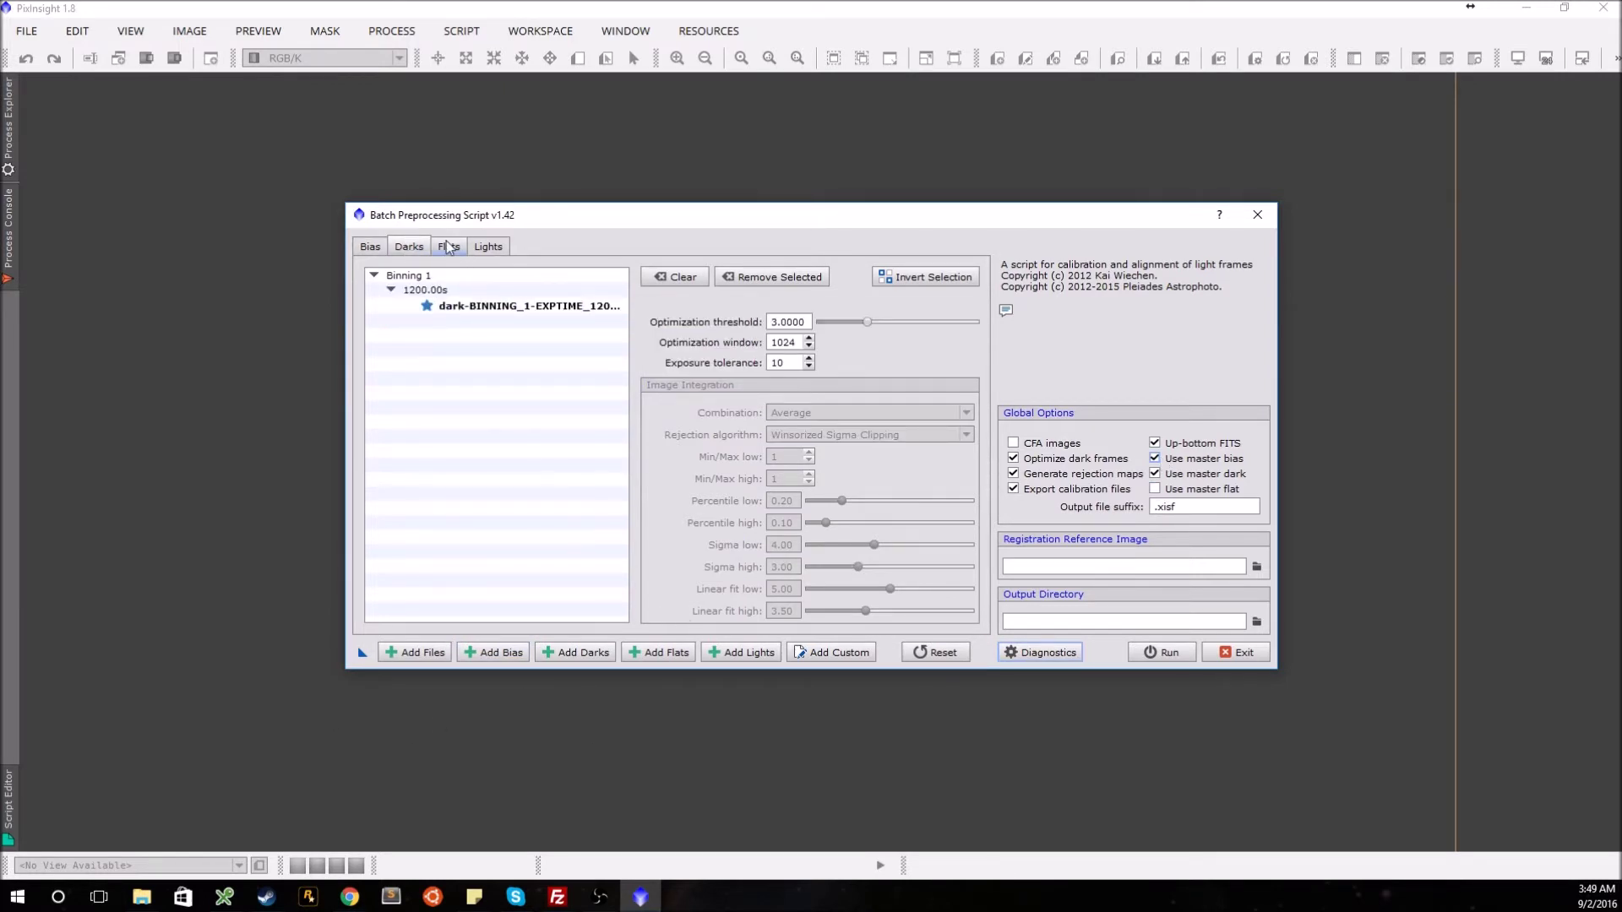
Review the Darks, Flats and Lights lists, ending on the flats' Winsorized Sigma Clipping settings
{"action": "left_click", "coordinate": [448, 246]}
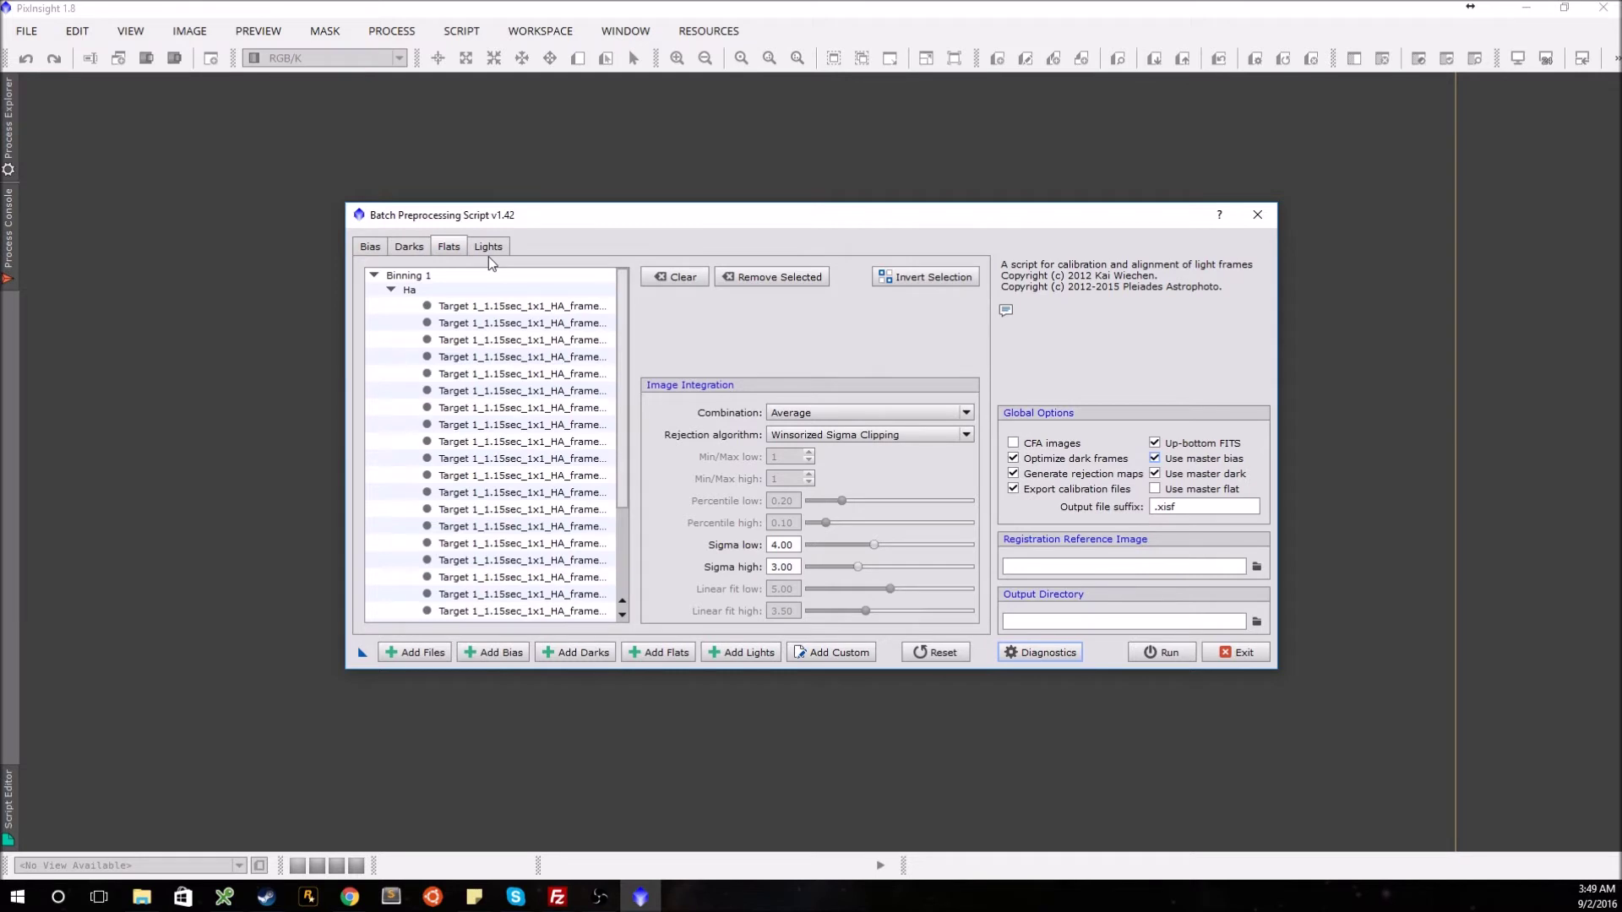
{"action": "left_click", "coordinate": [486, 246]}
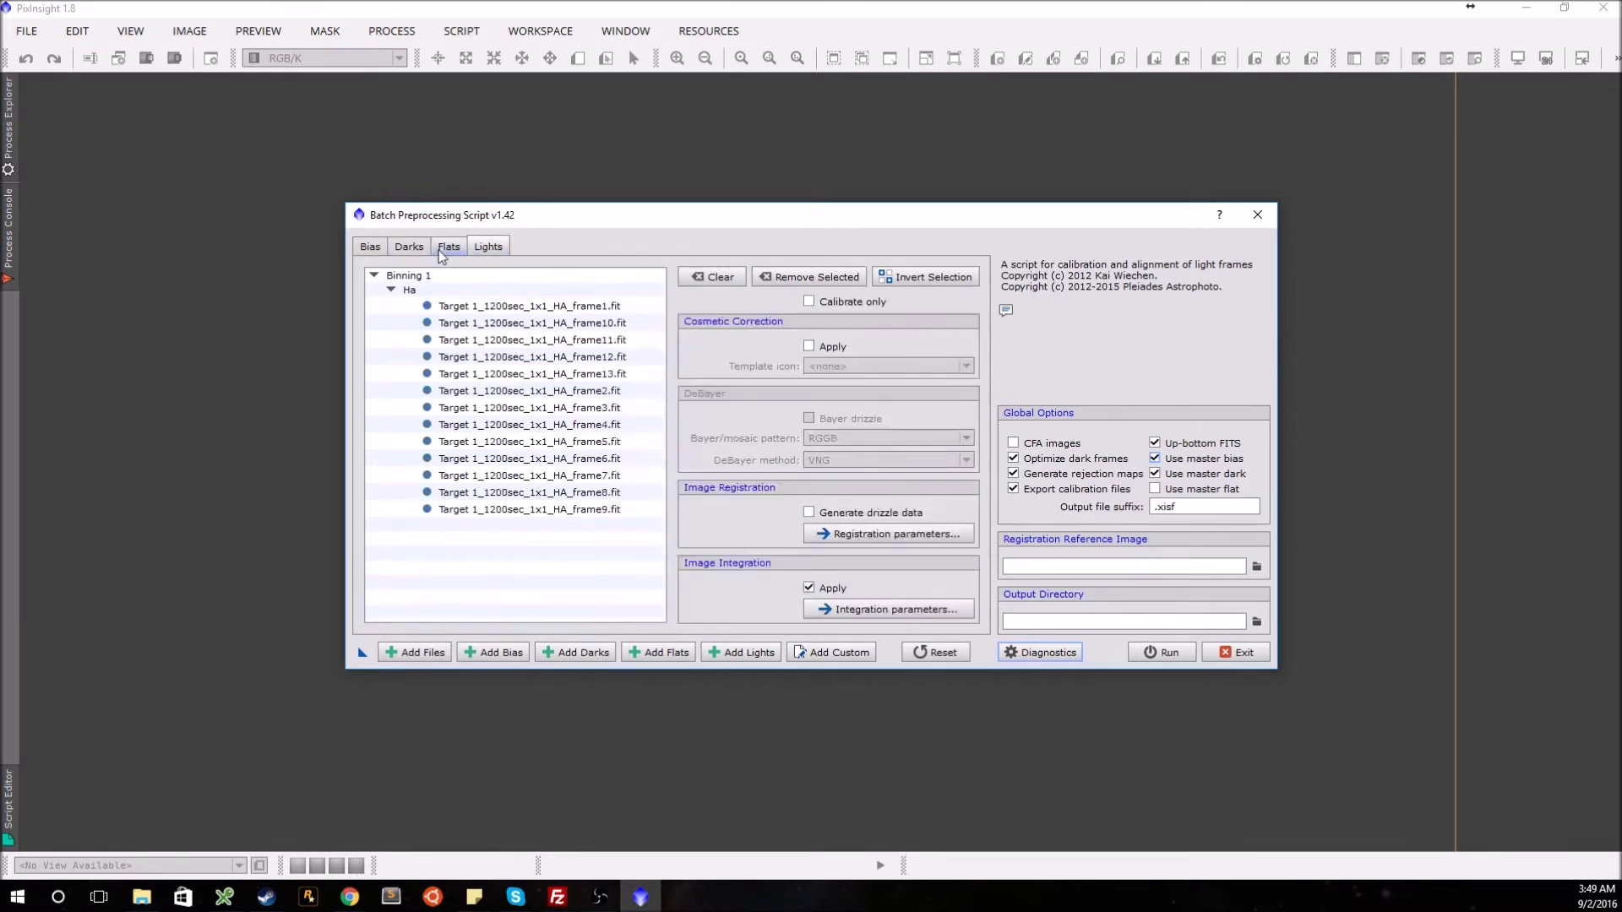
{"action": "left_click", "coordinate": [446, 246]}
{"action": "left_click", "coordinate": [408, 247]}
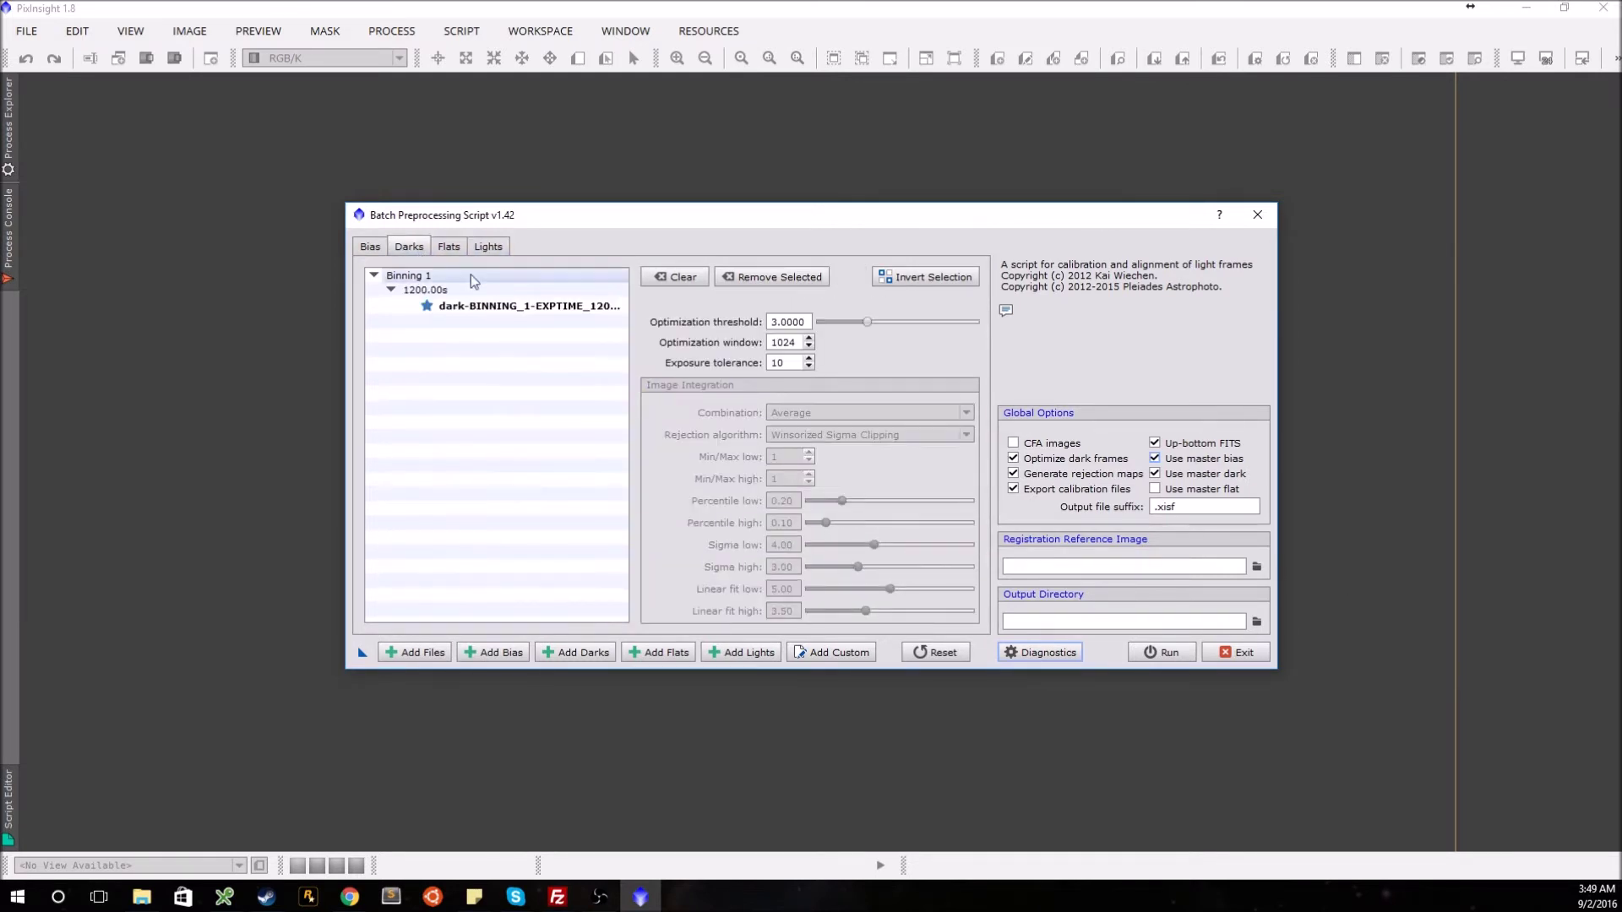
{"action": "left_click", "coordinate": [448, 246]}
{"action": "left_click", "coordinate": [409, 246]}
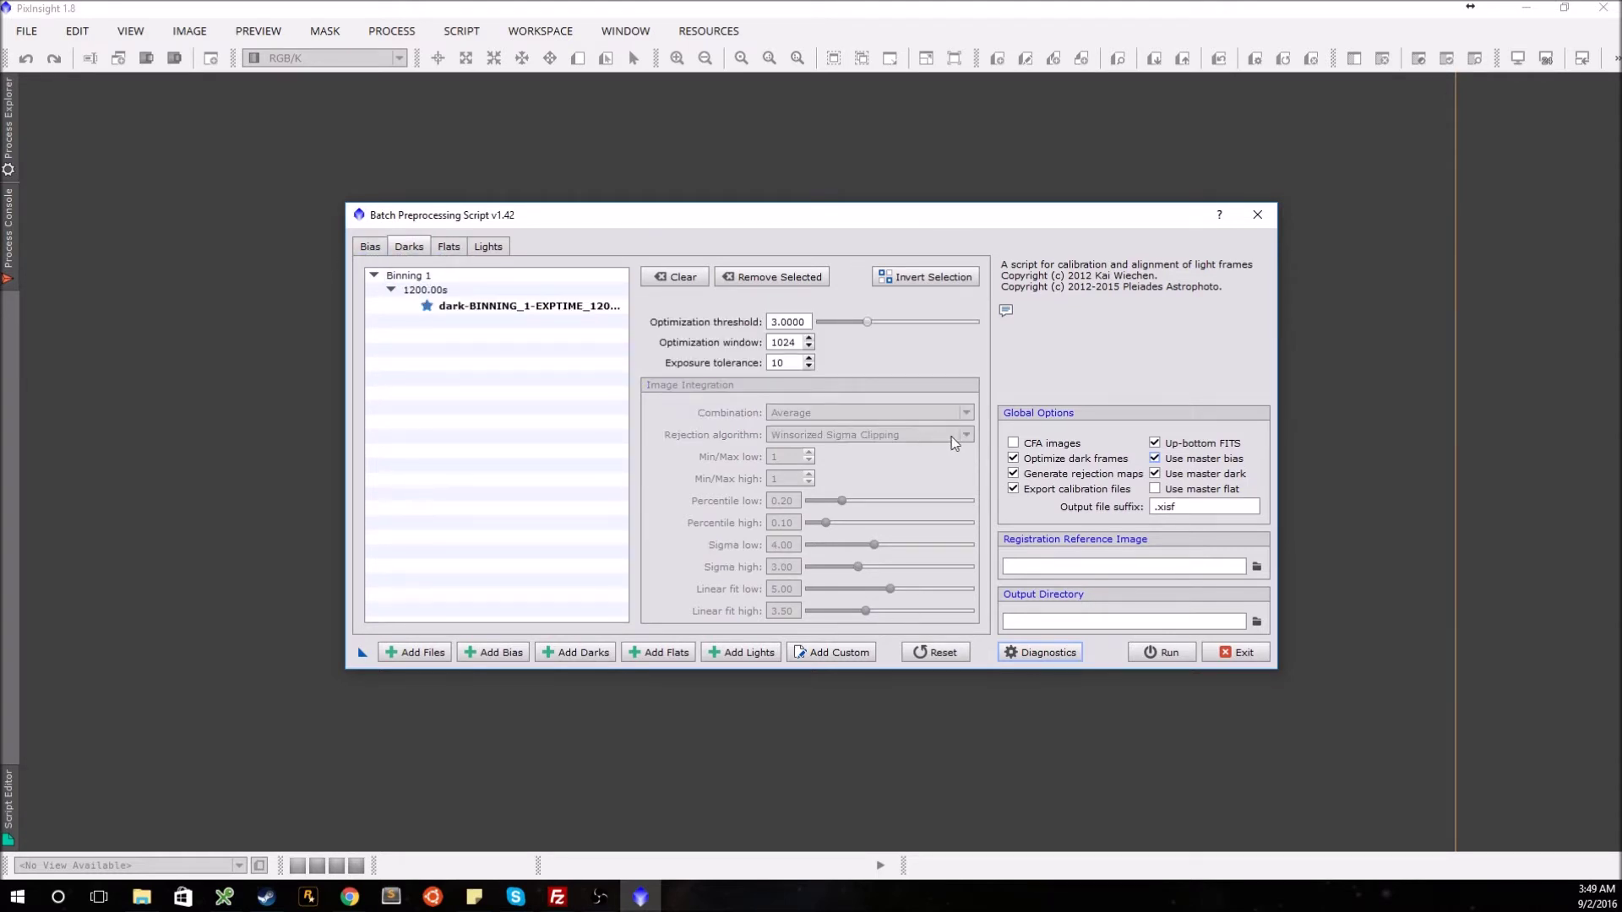
{"action": "left_click", "coordinate": [449, 247]}
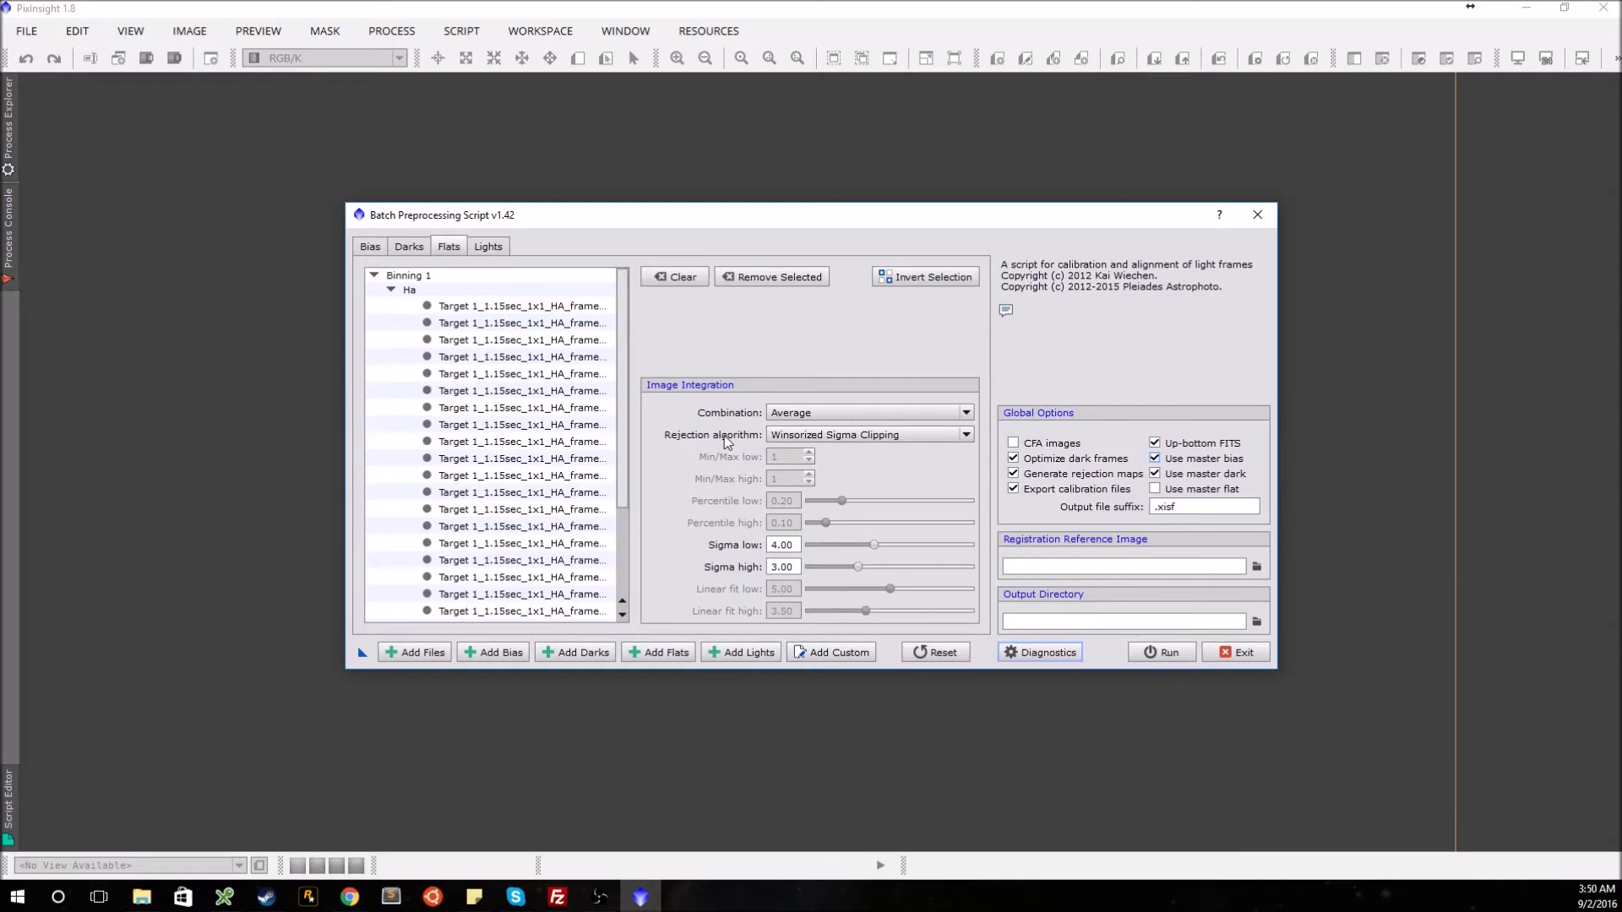
{"action": "left_click", "coordinate": [489, 252]}
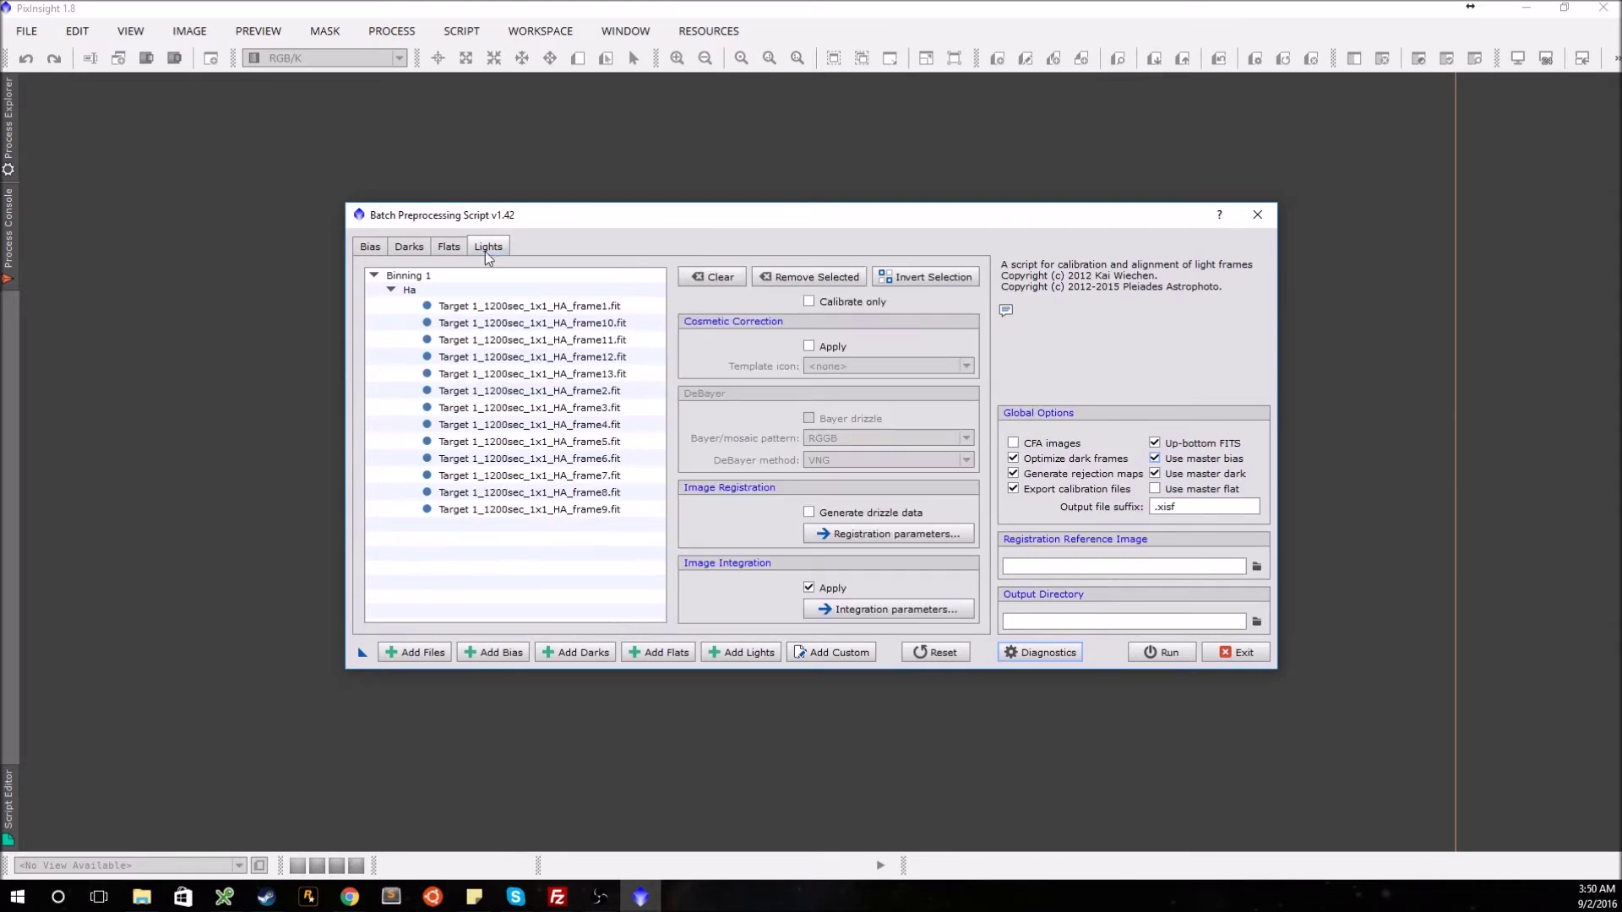
{"action": "left_click", "coordinate": [450, 247]}
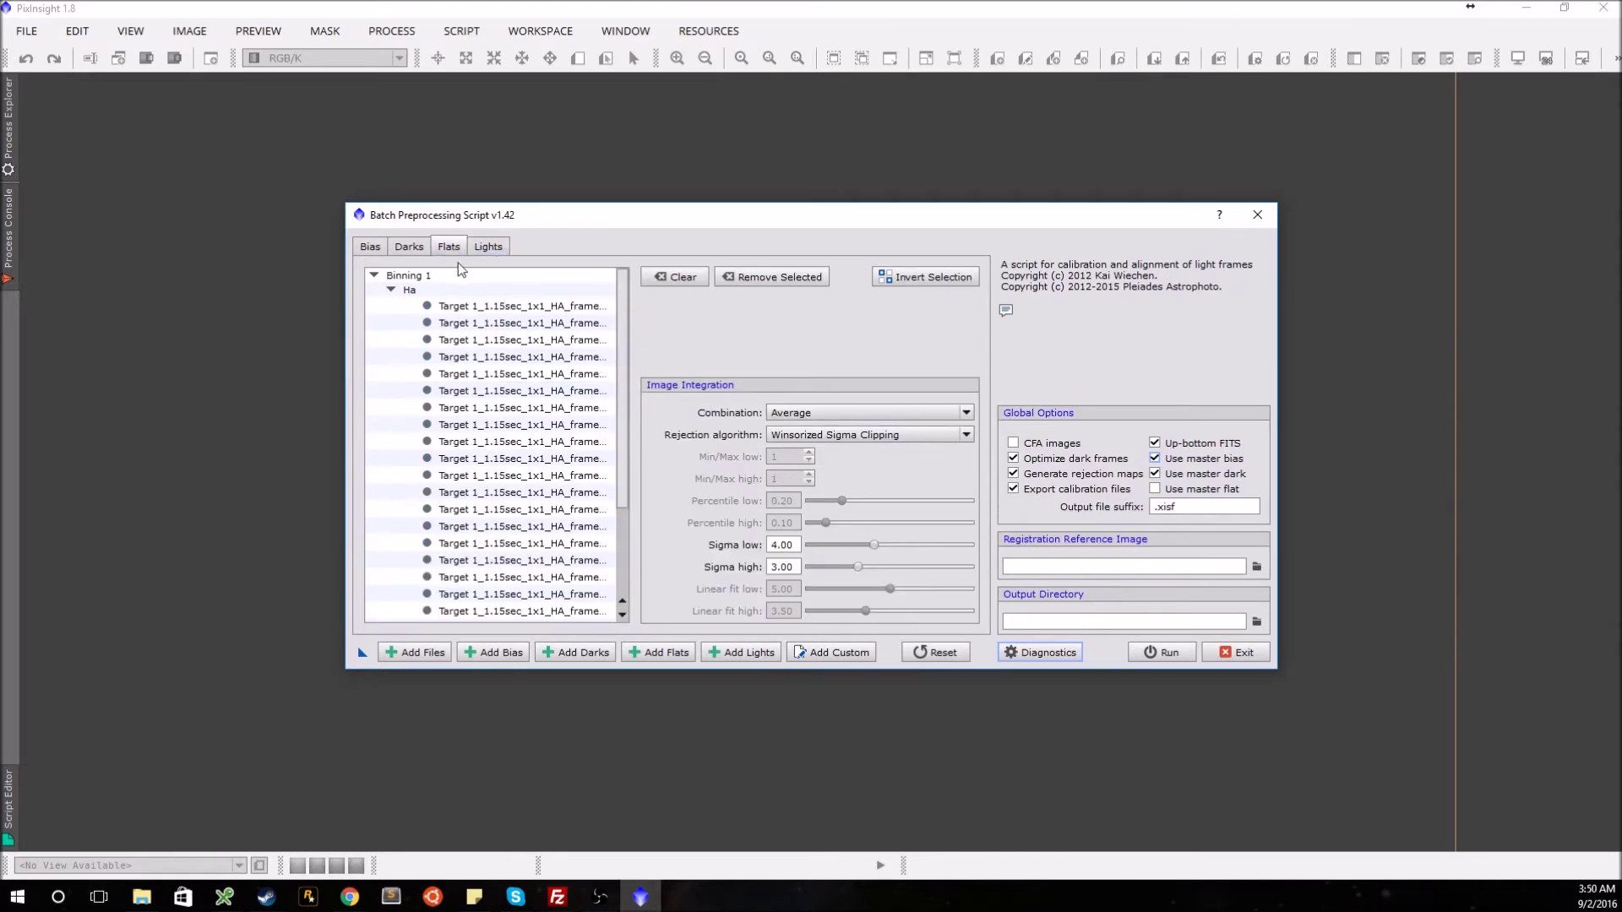
On the Lights list, enable Generate drizzle data under Image Registration
{"action": "left_click", "coordinate": [488, 247]}
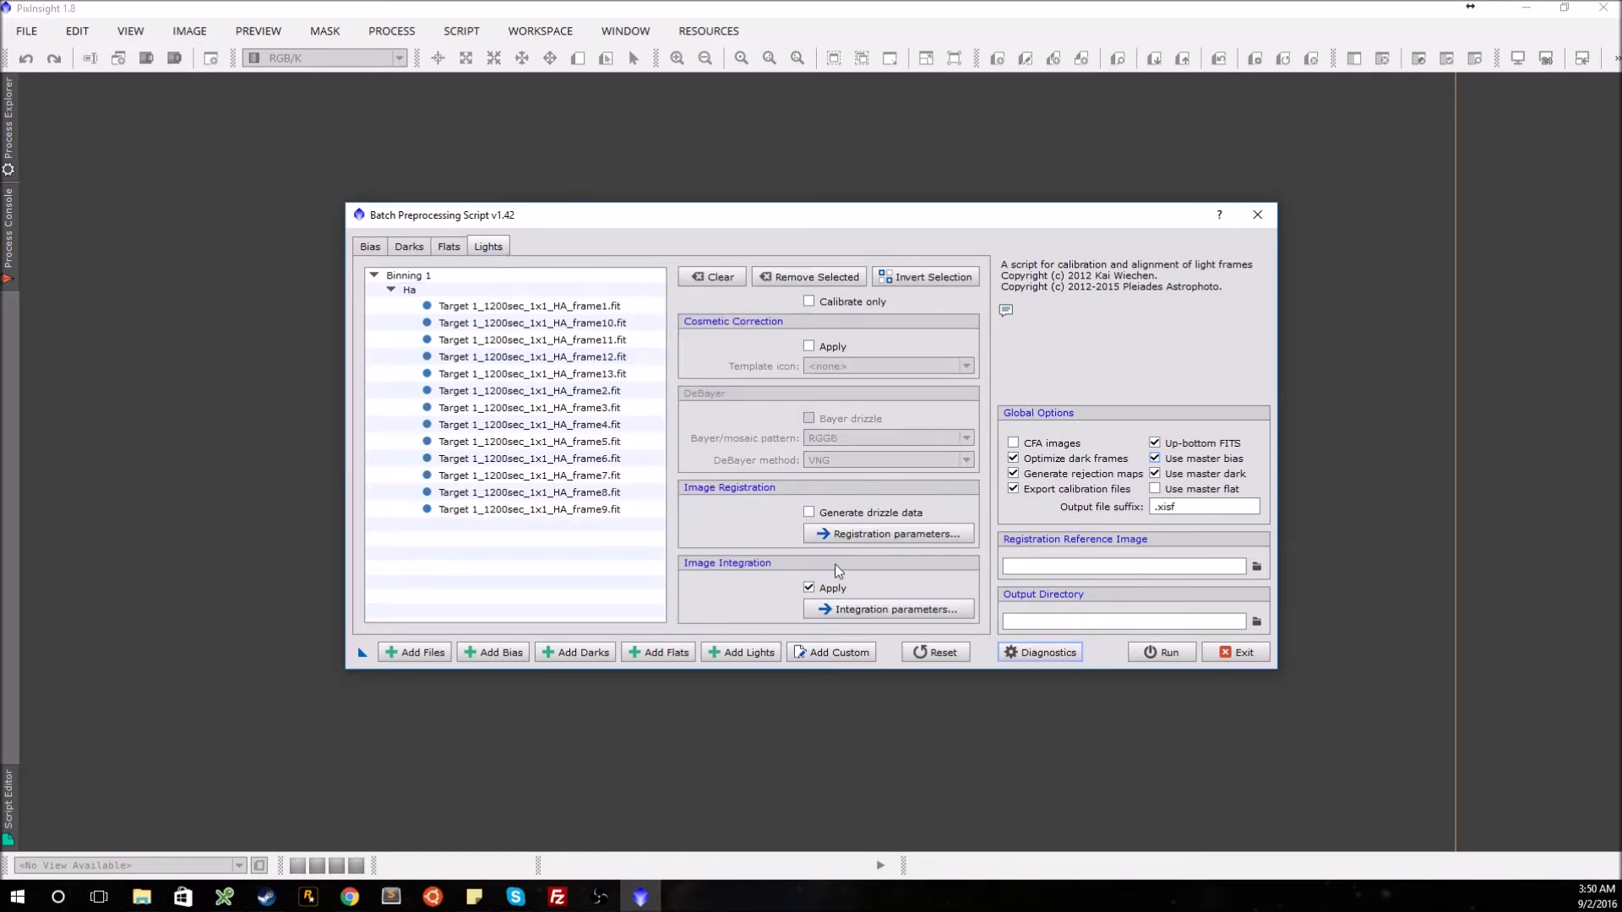
{"action": "left_click", "coordinate": [808, 512]}
Make HA_frame11 the registration reference image
{"action": "left_click", "coordinate": [1256, 567]}
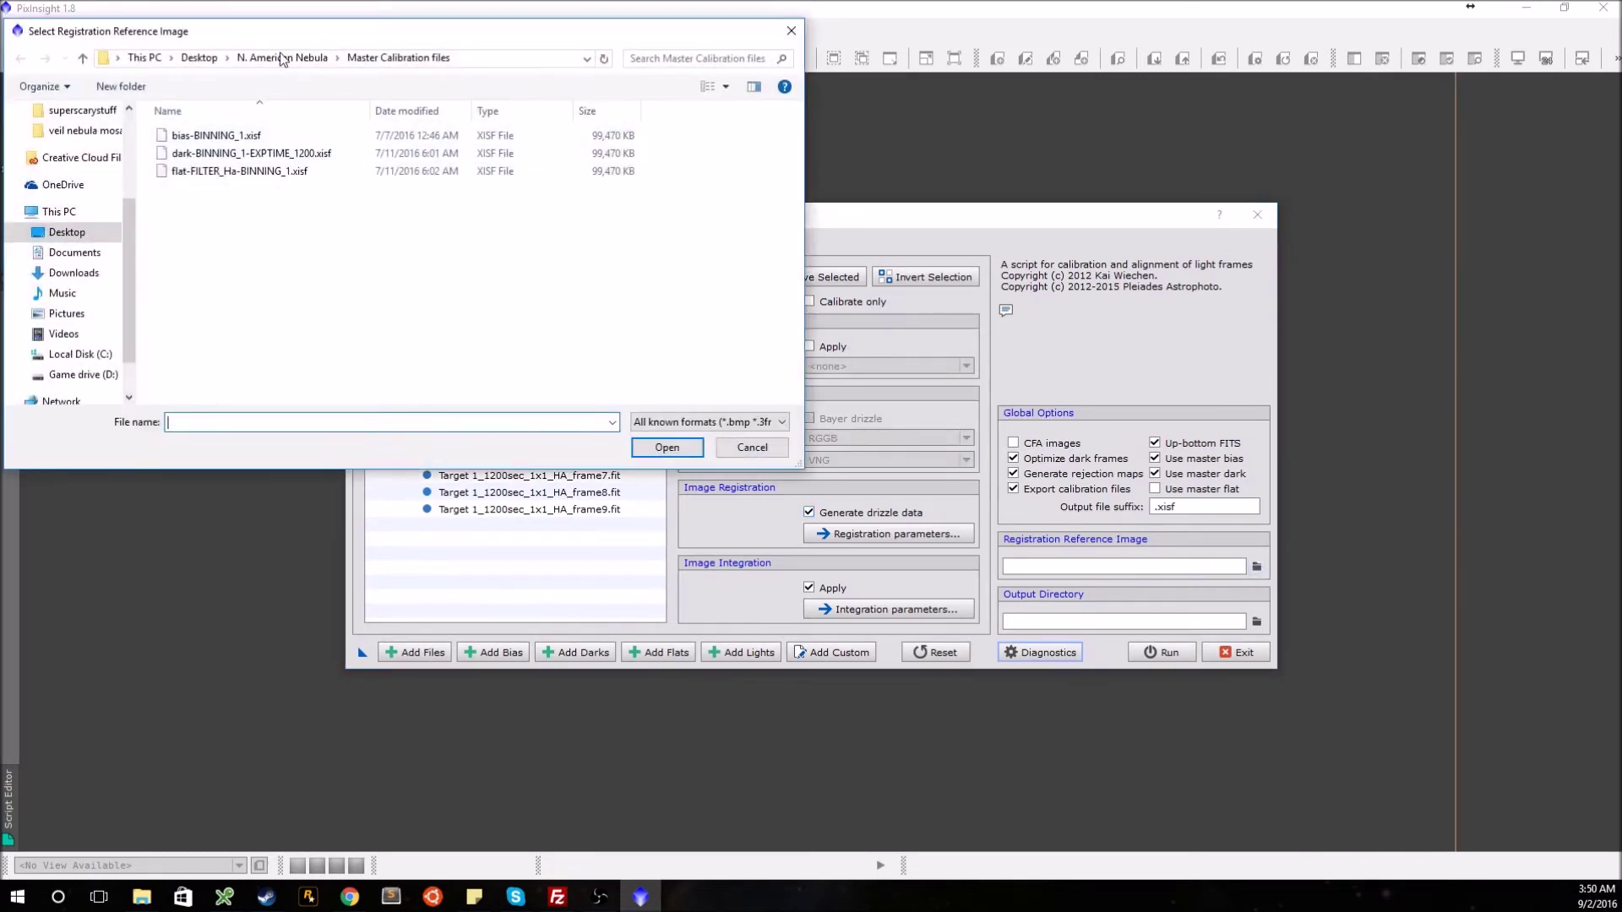
{"action": "left_click", "coordinate": [791, 30]}
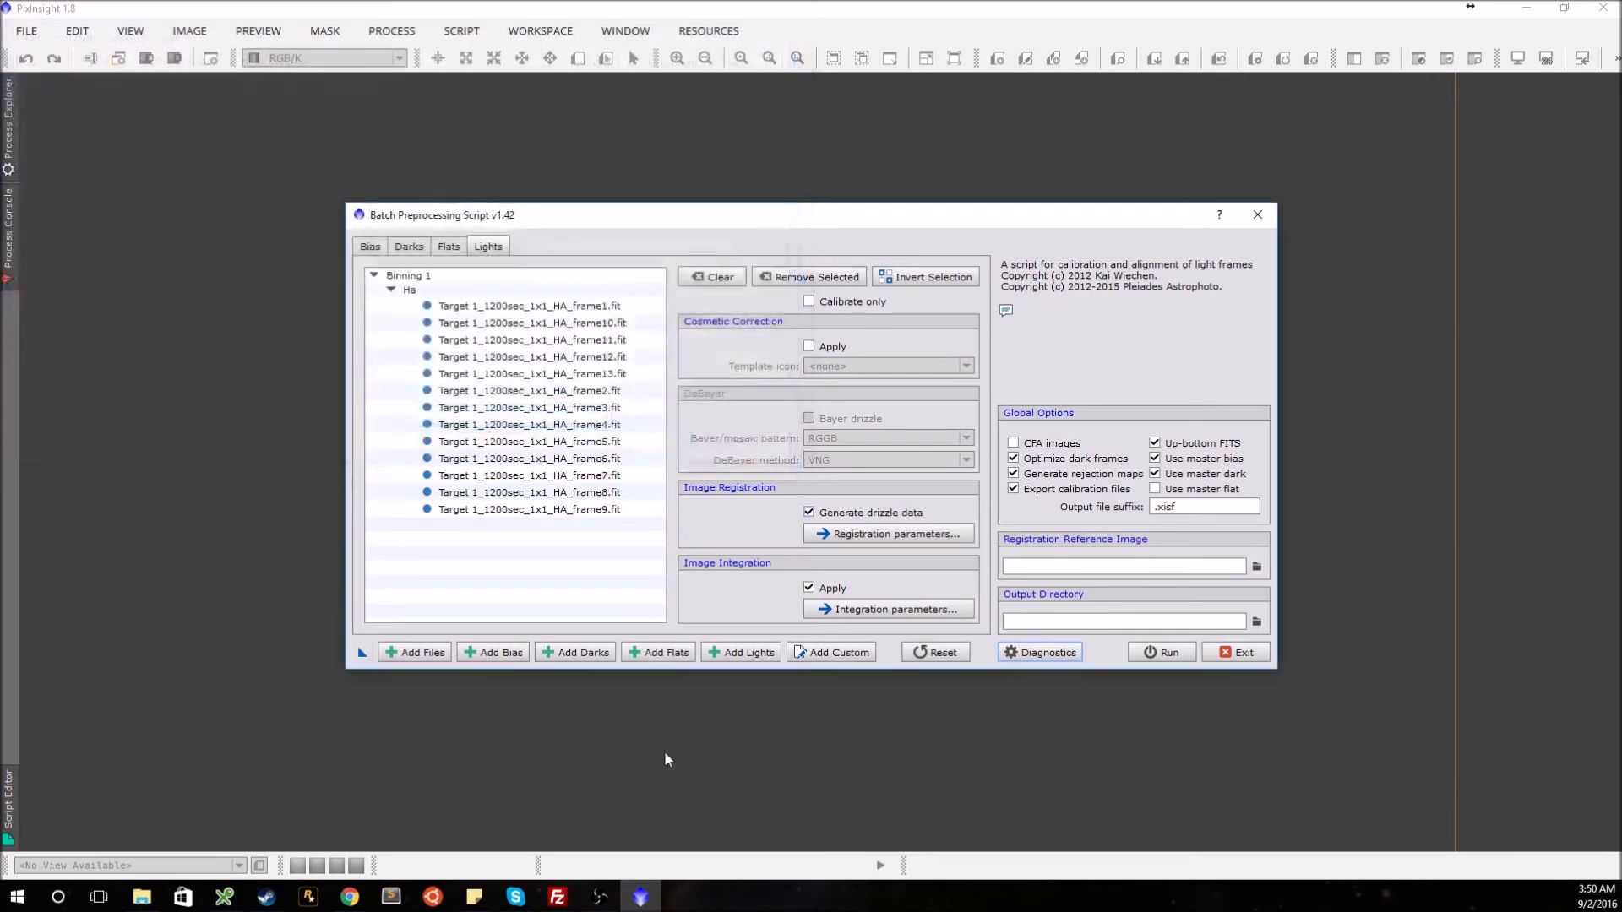
{"action": "double_click", "coordinate": [515, 342]}
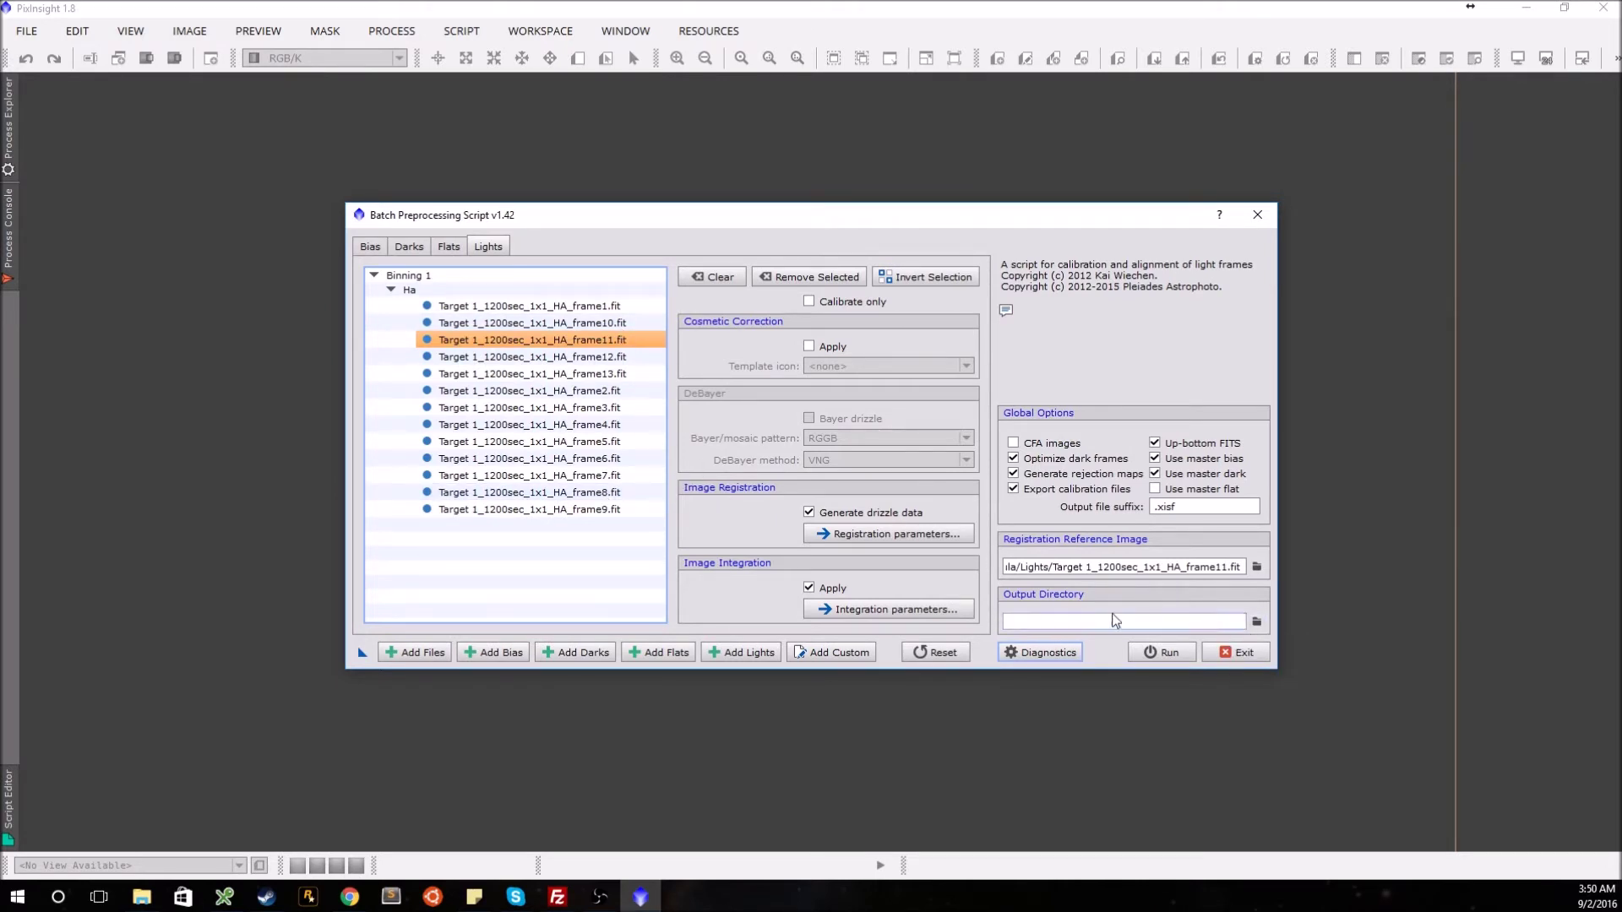
Set the output directory to the Desktop's N. American Nebula folder
{"action": "left_click", "coordinate": [1256, 622]}
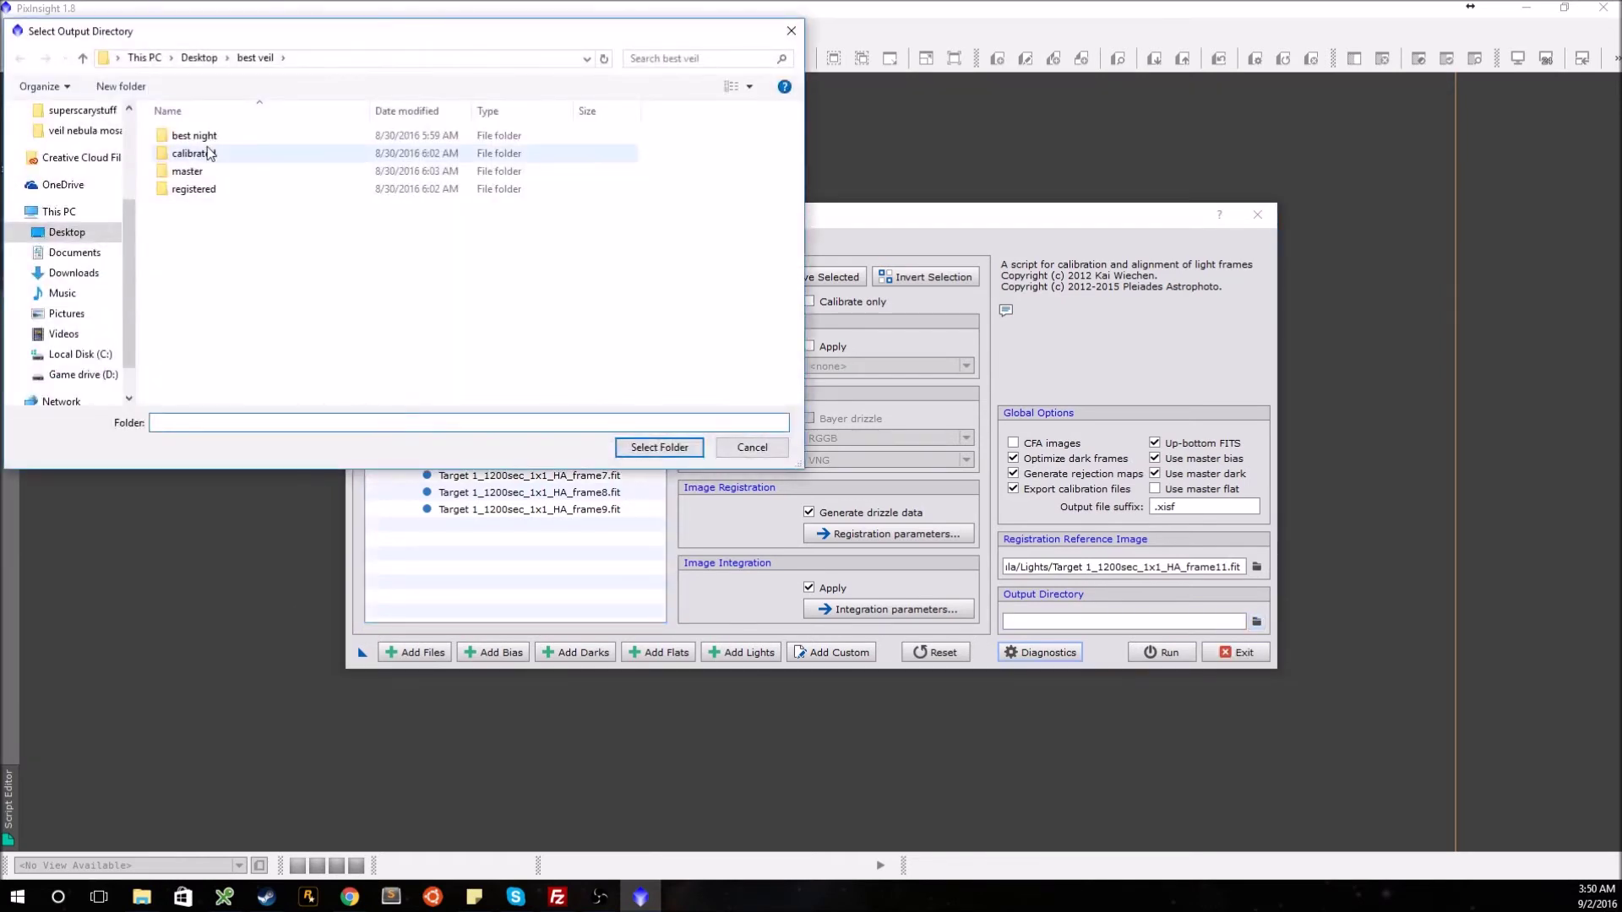
{"action": "left_click", "coordinate": [199, 58]}
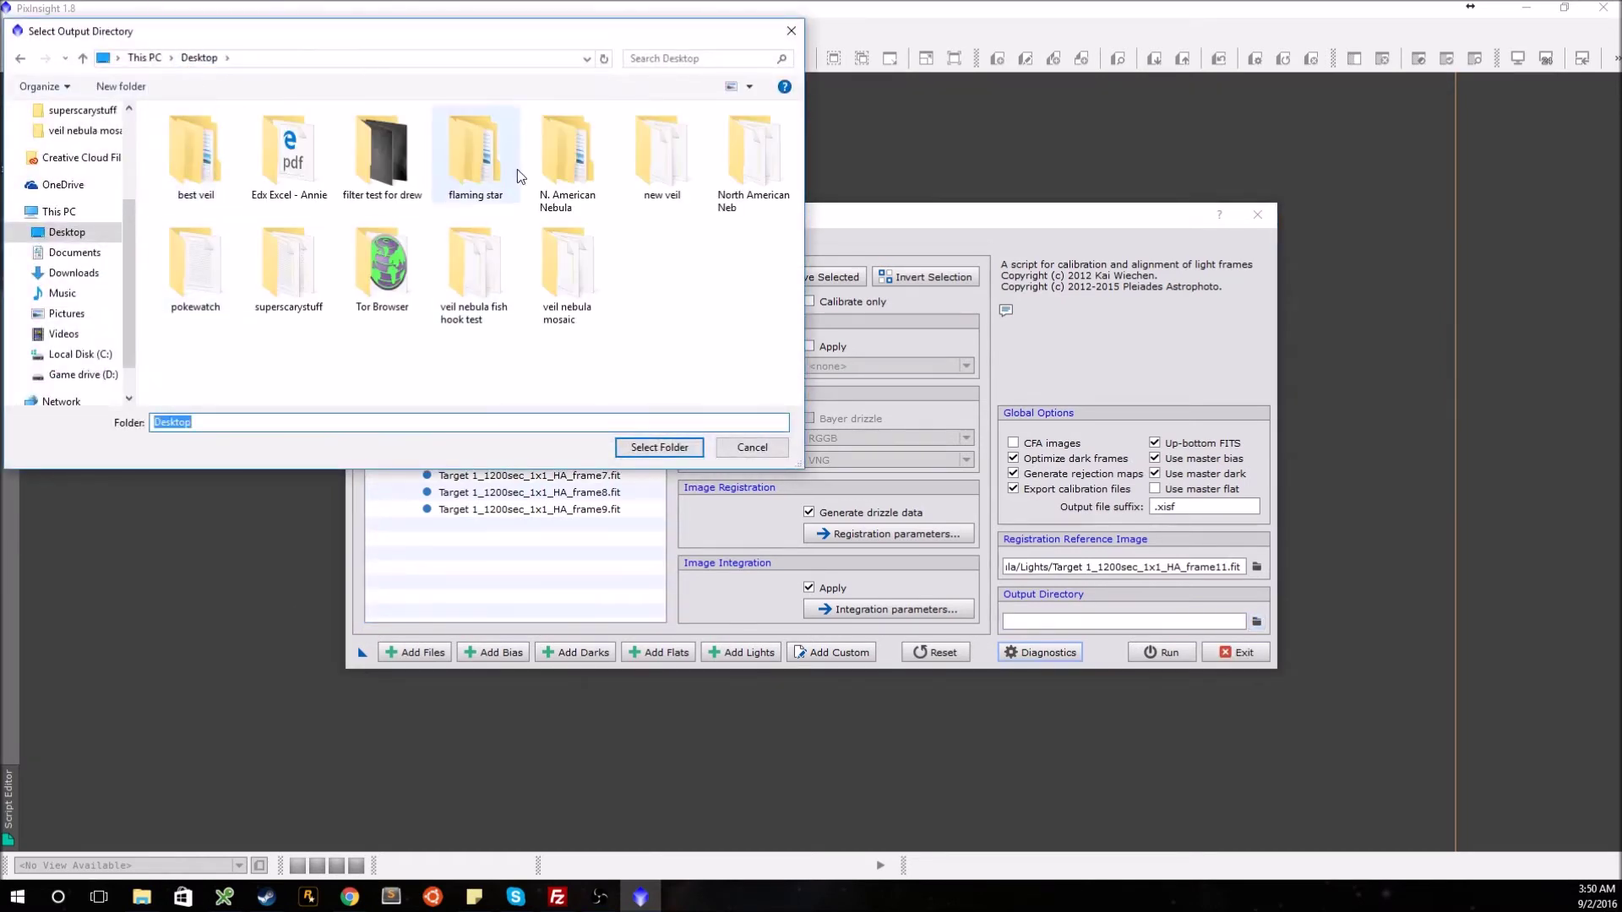
{"action": "double_click", "coordinate": [559, 169]}
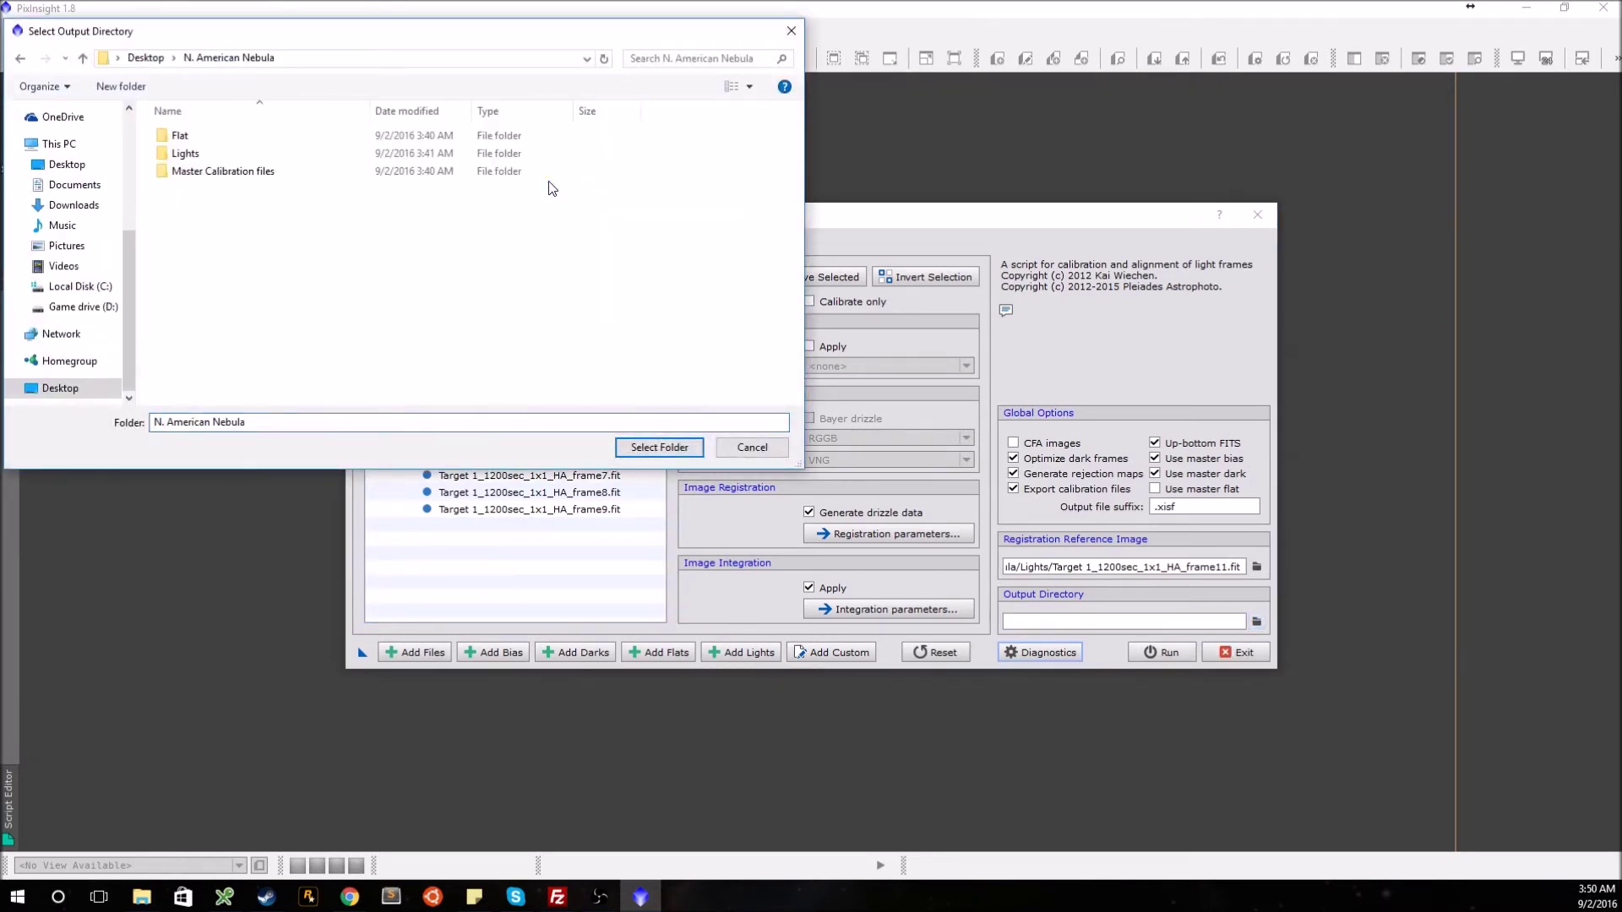
{"action": "left_click", "coordinate": [680, 454]}
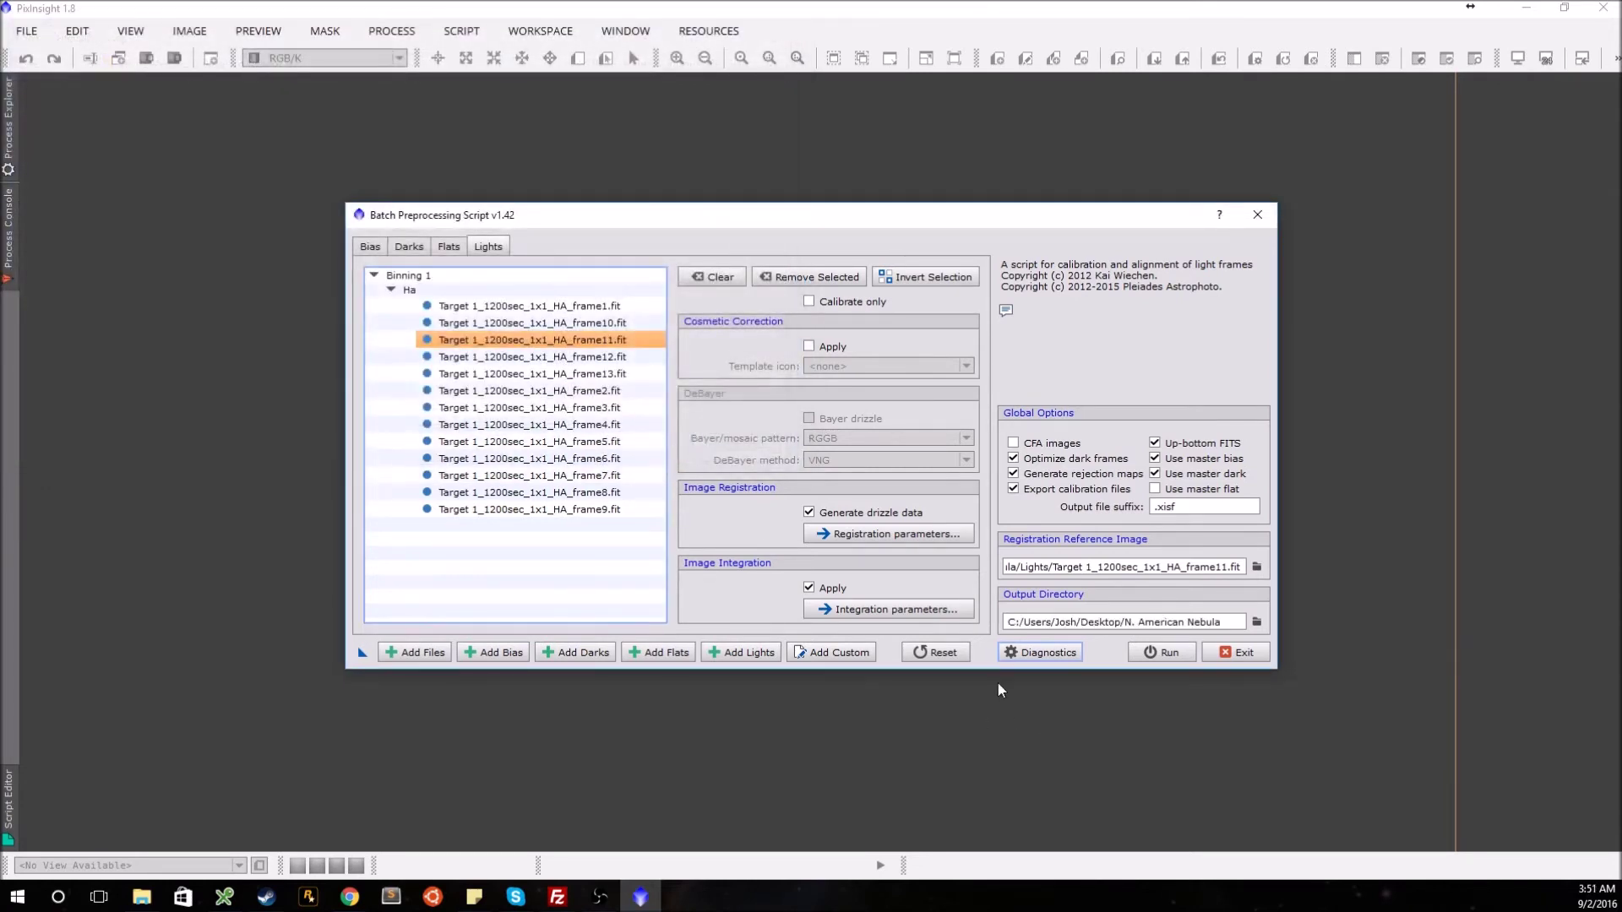
Run the diagnostics check, then clear the 1200 s master dark from the Darks list
{"action": "left_click", "coordinate": [1052, 652]}
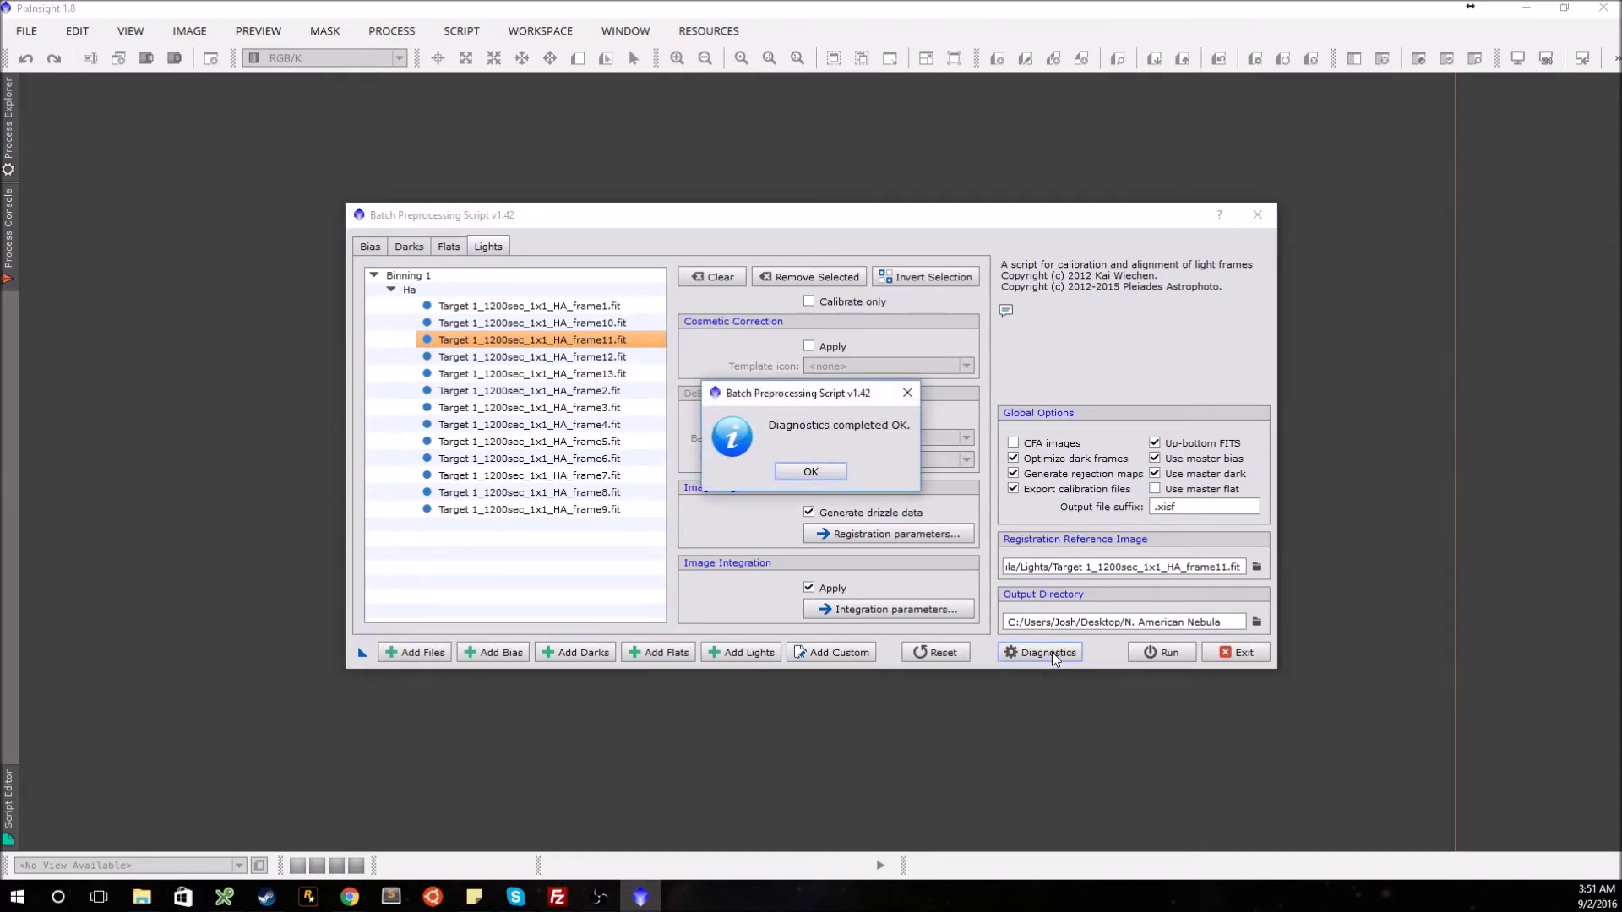
{"action": "left_click", "coordinate": [823, 478]}
{"action": "left_click", "coordinate": [445, 245]}
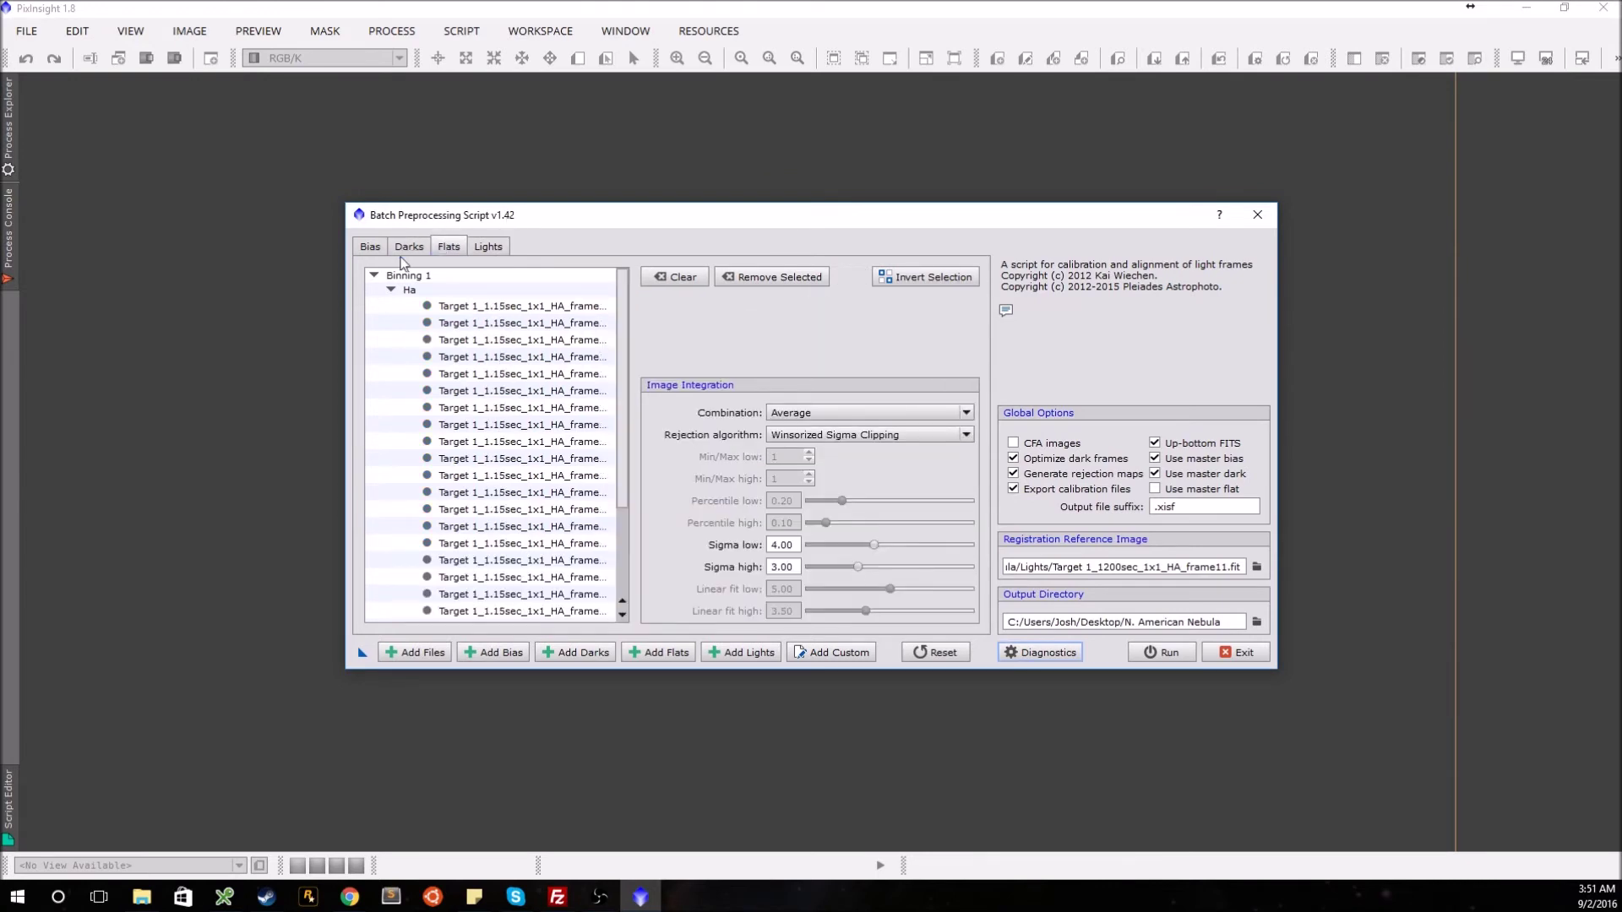
{"action": "left_click", "coordinate": [405, 246]}
{"action": "left_click", "coordinate": [461, 306]}
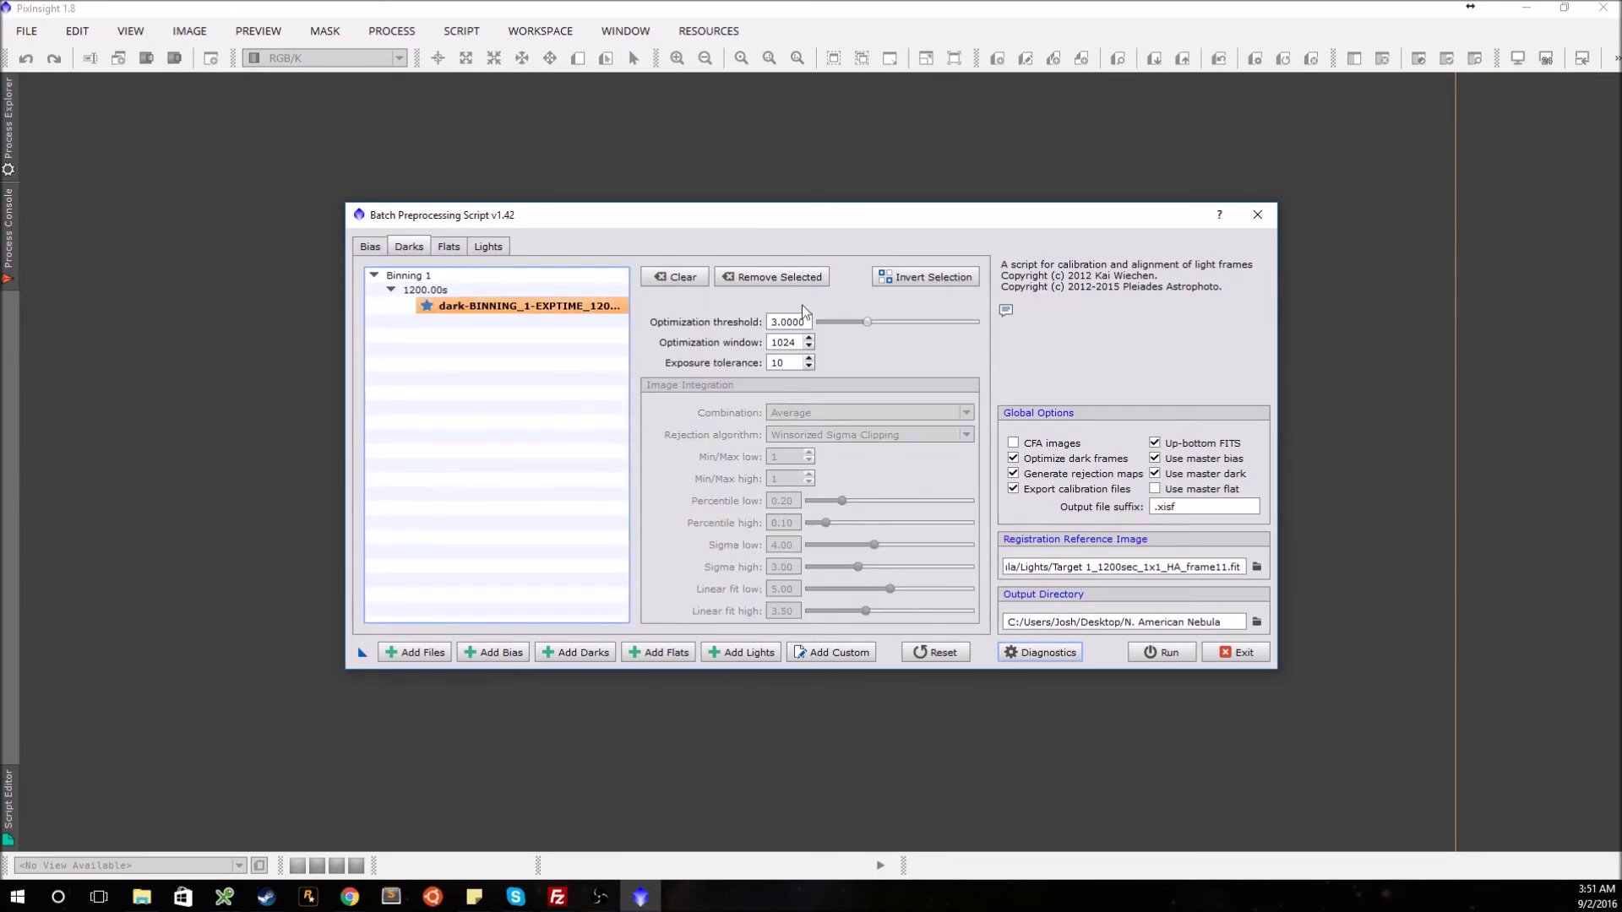
{"action": "left_click", "coordinate": [681, 276]}
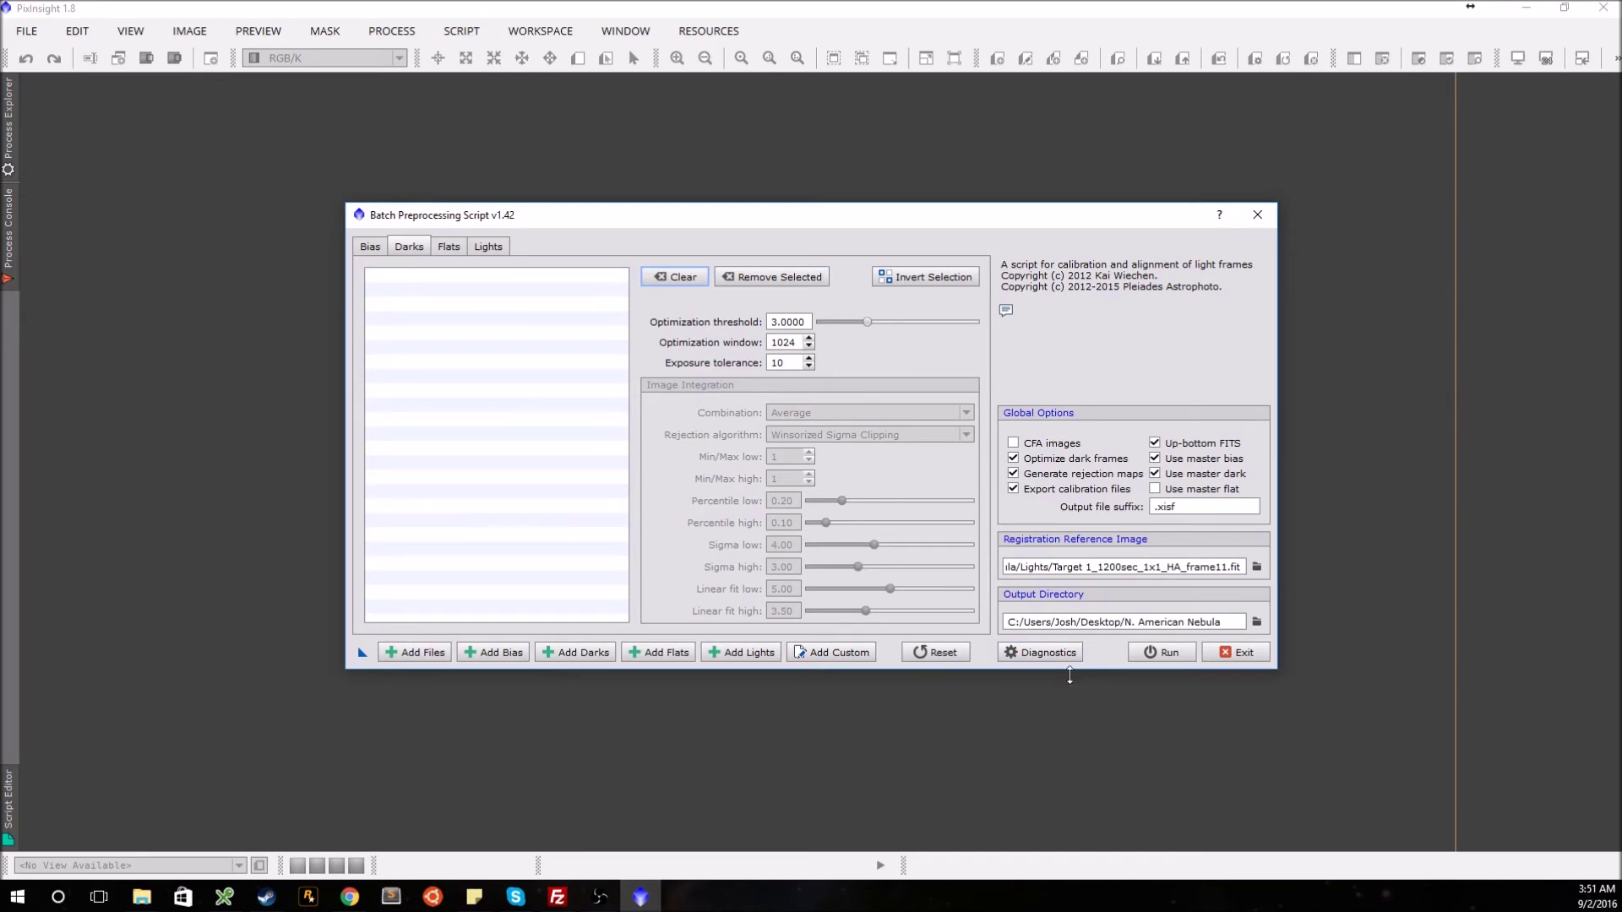
Re-add dark-BINNING_1-EXPTIME_1200.xisf after the no-darks warning and start the batch run
{"action": "left_click", "coordinate": [1041, 655]}
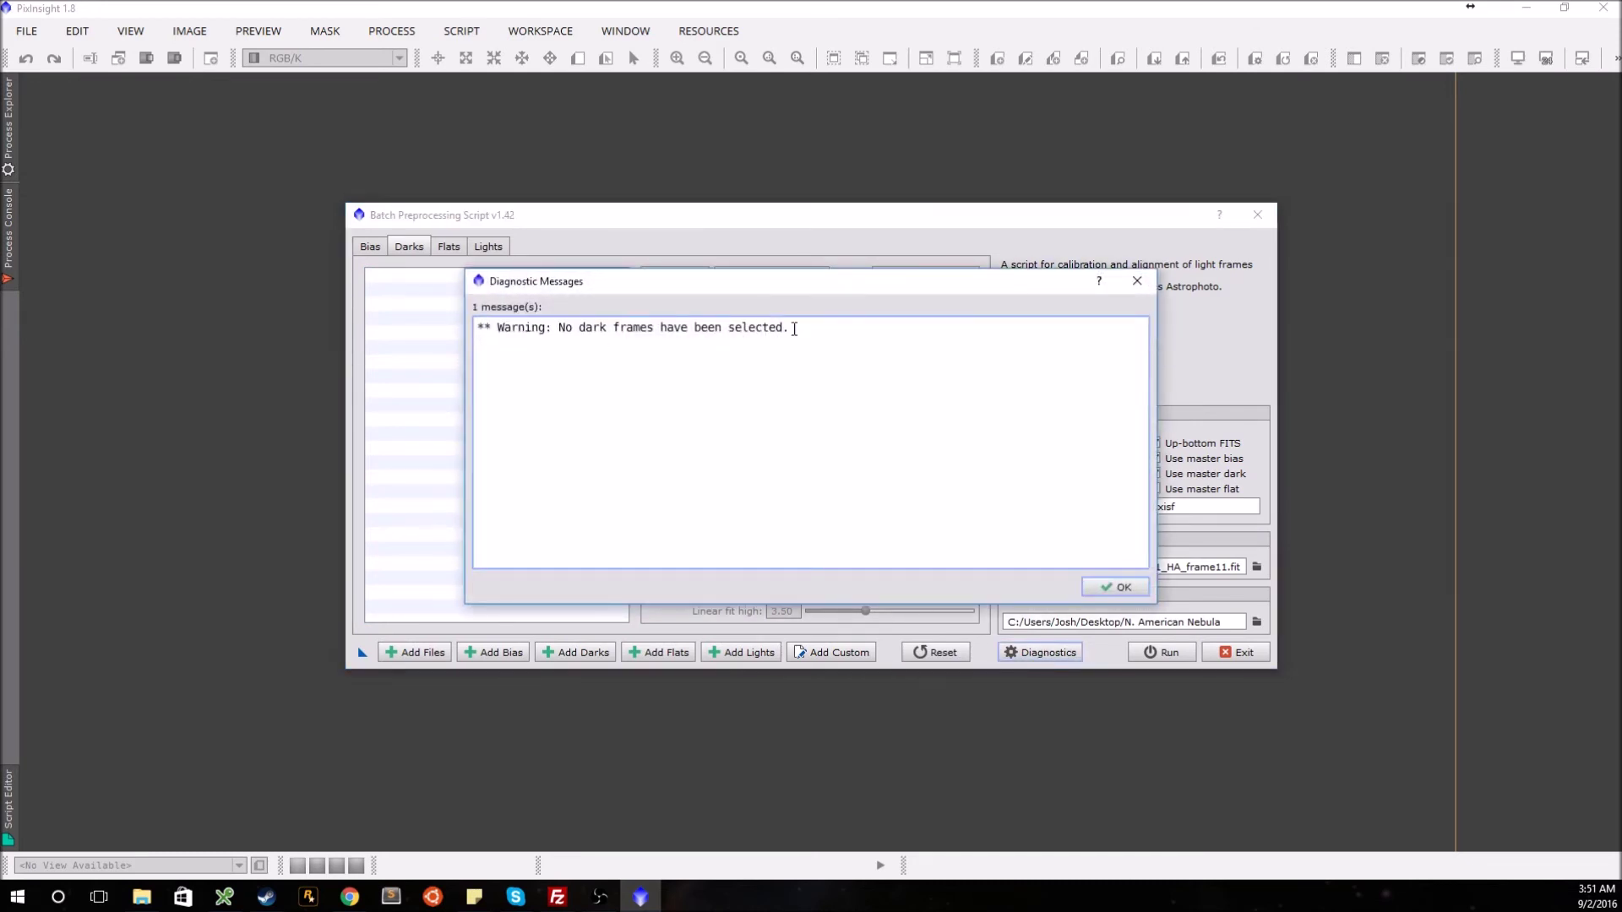
{"action": "left_click", "coordinate": [1115, 587]}
{"action": "left_click", "coordinate": [583, 652]}
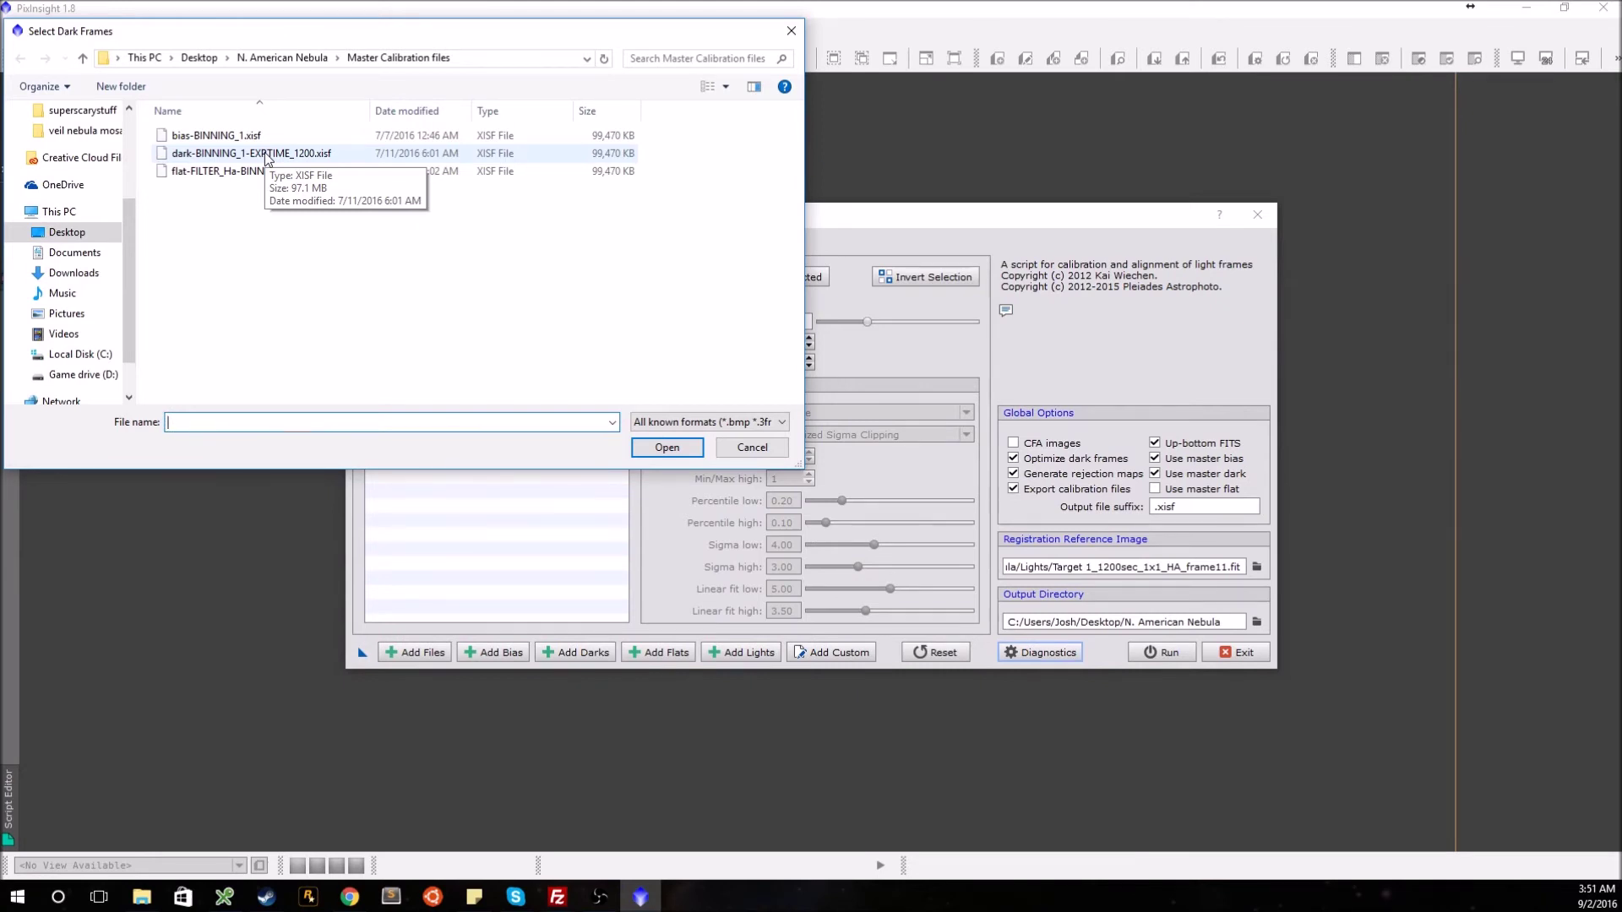
{"action": "double_click", "coordinate": [265, 153]}
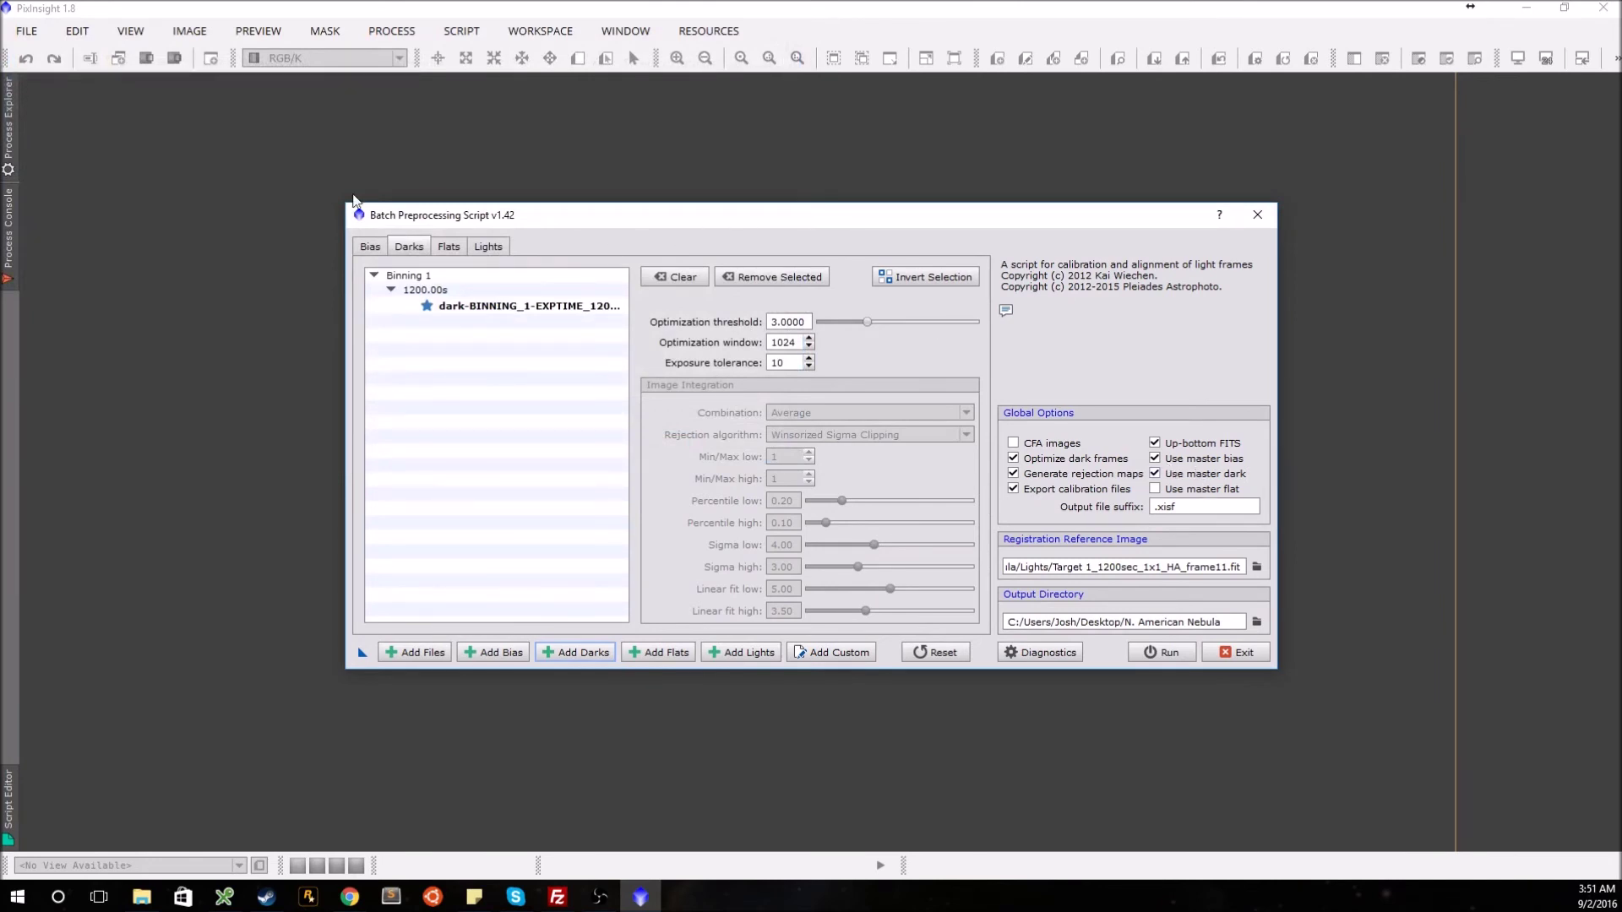
{"action": "left_click", "coordinate": [1169, 655]}
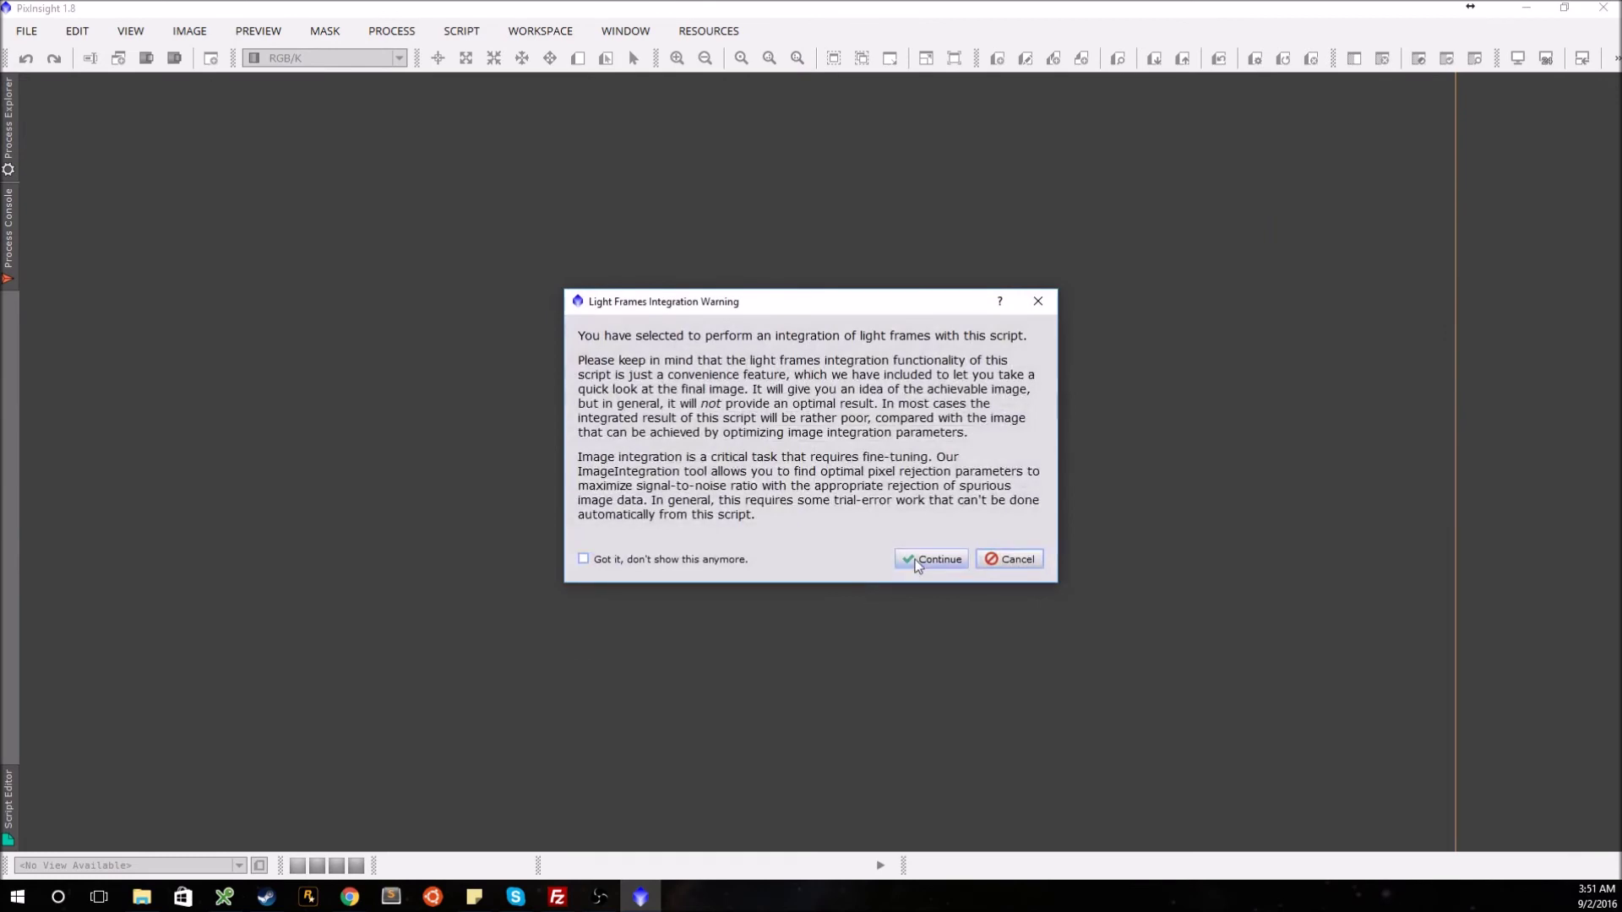
Continue past the light-frame integration warning and exit the script once processing finishes
{"action": "left_click", "coordinate": [914, 559]}
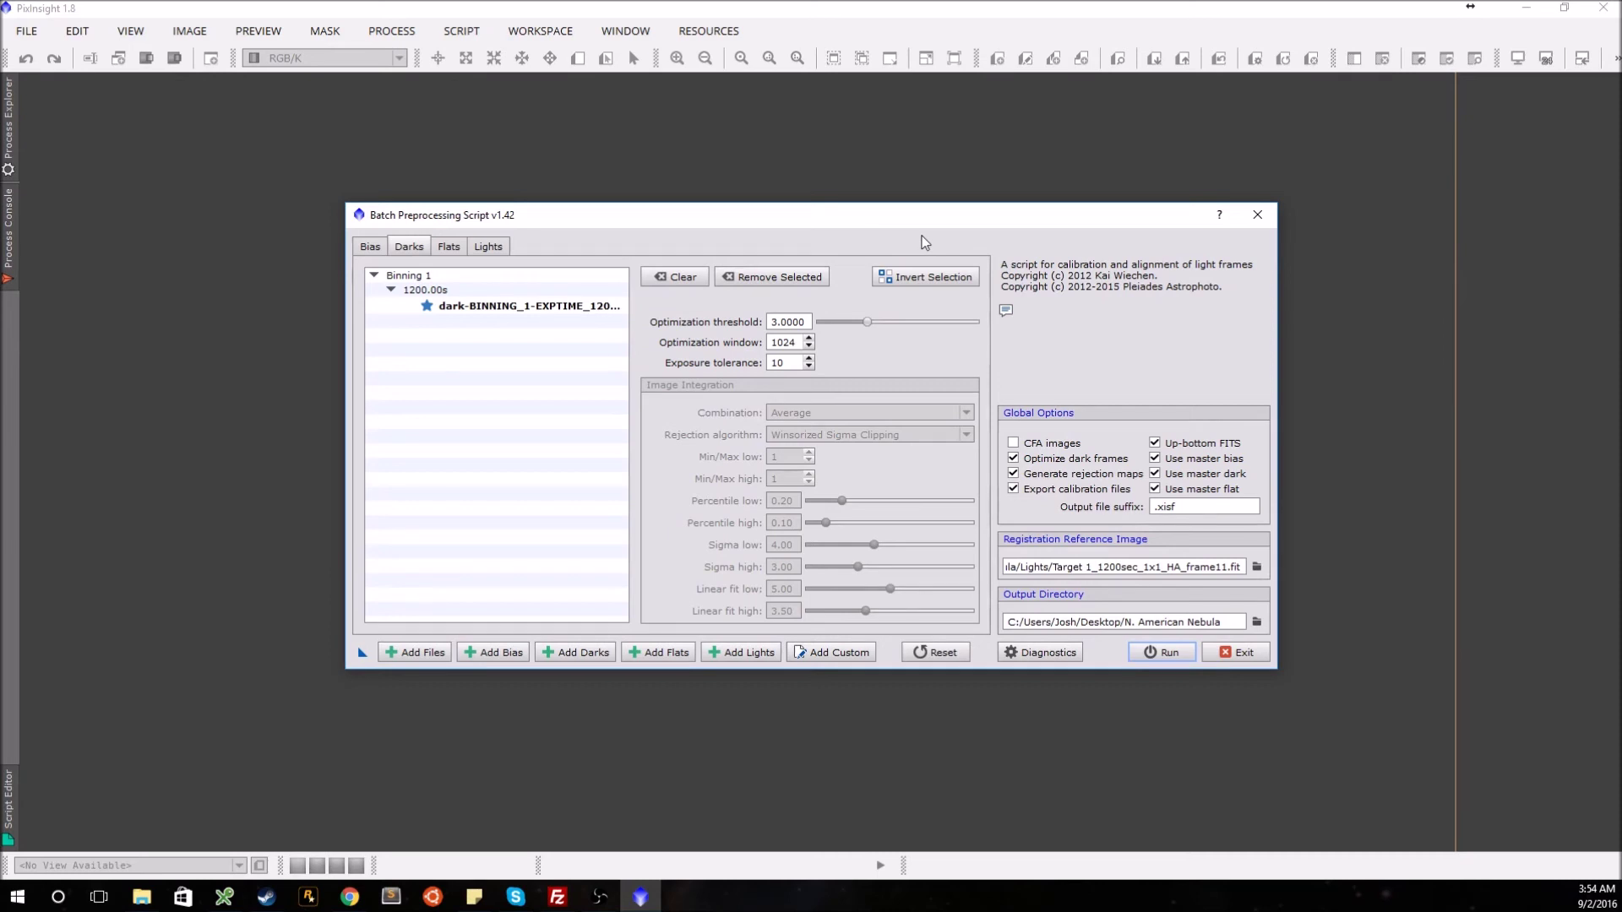
{"action": "left_click", "coordinate": [1254, 659]}
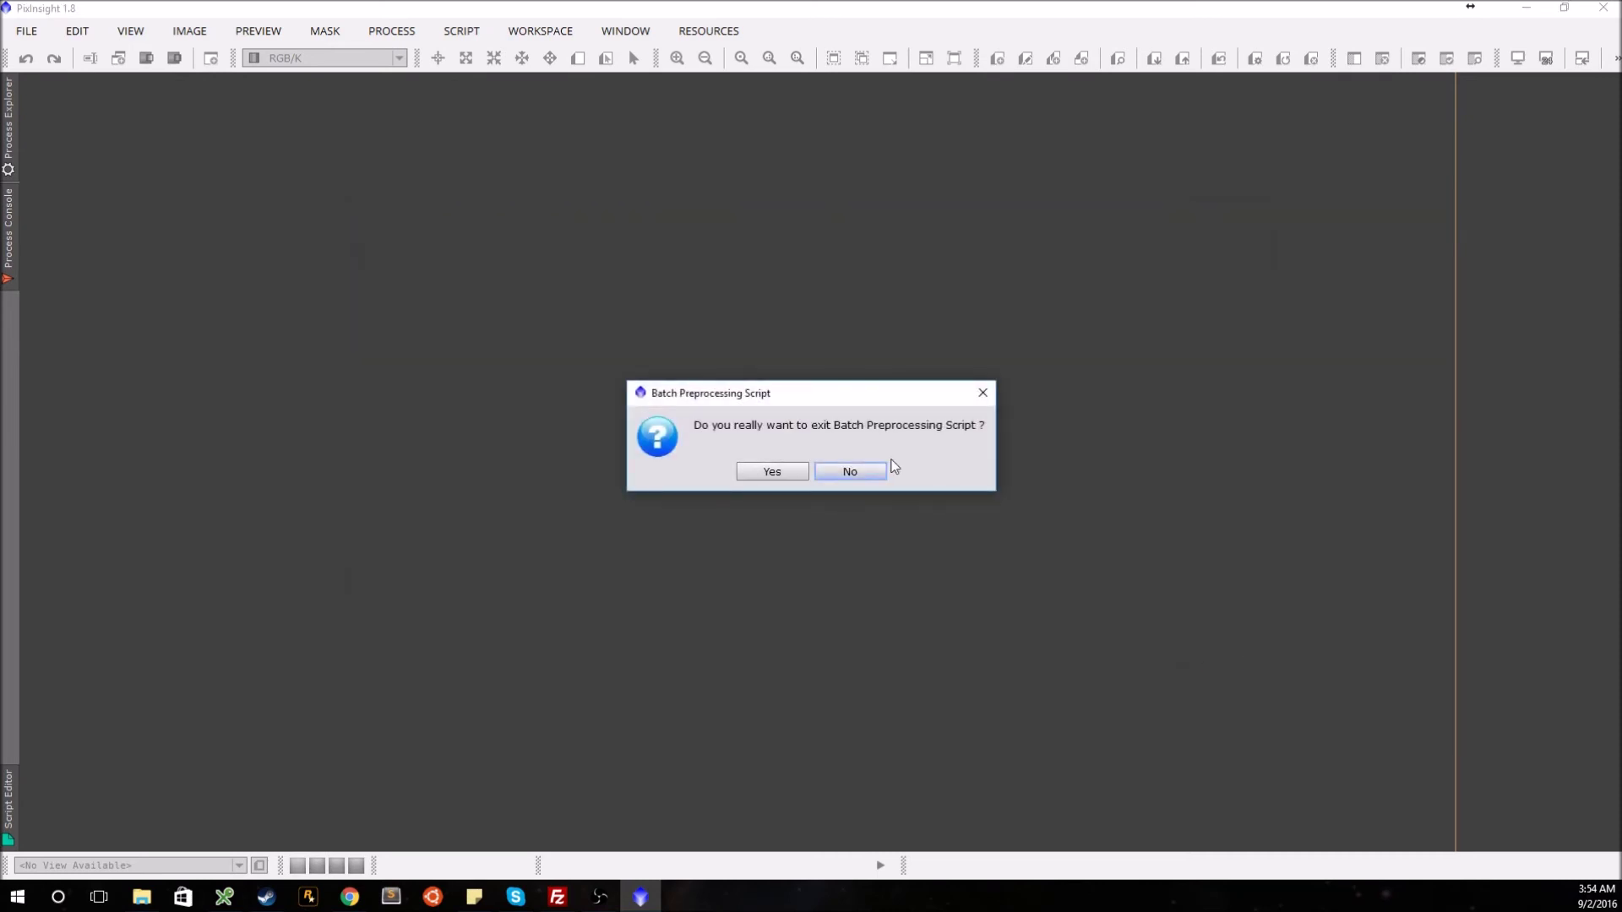
Quit Batch Preprocessing and open light-FILTER_Ha-BINNING_1.xisf from Desktop > N. American Nebula > master
{"action": "left_click", "coordinate": [778, 464]}
{"action": "left_click", "coordinate": [26, 31]}
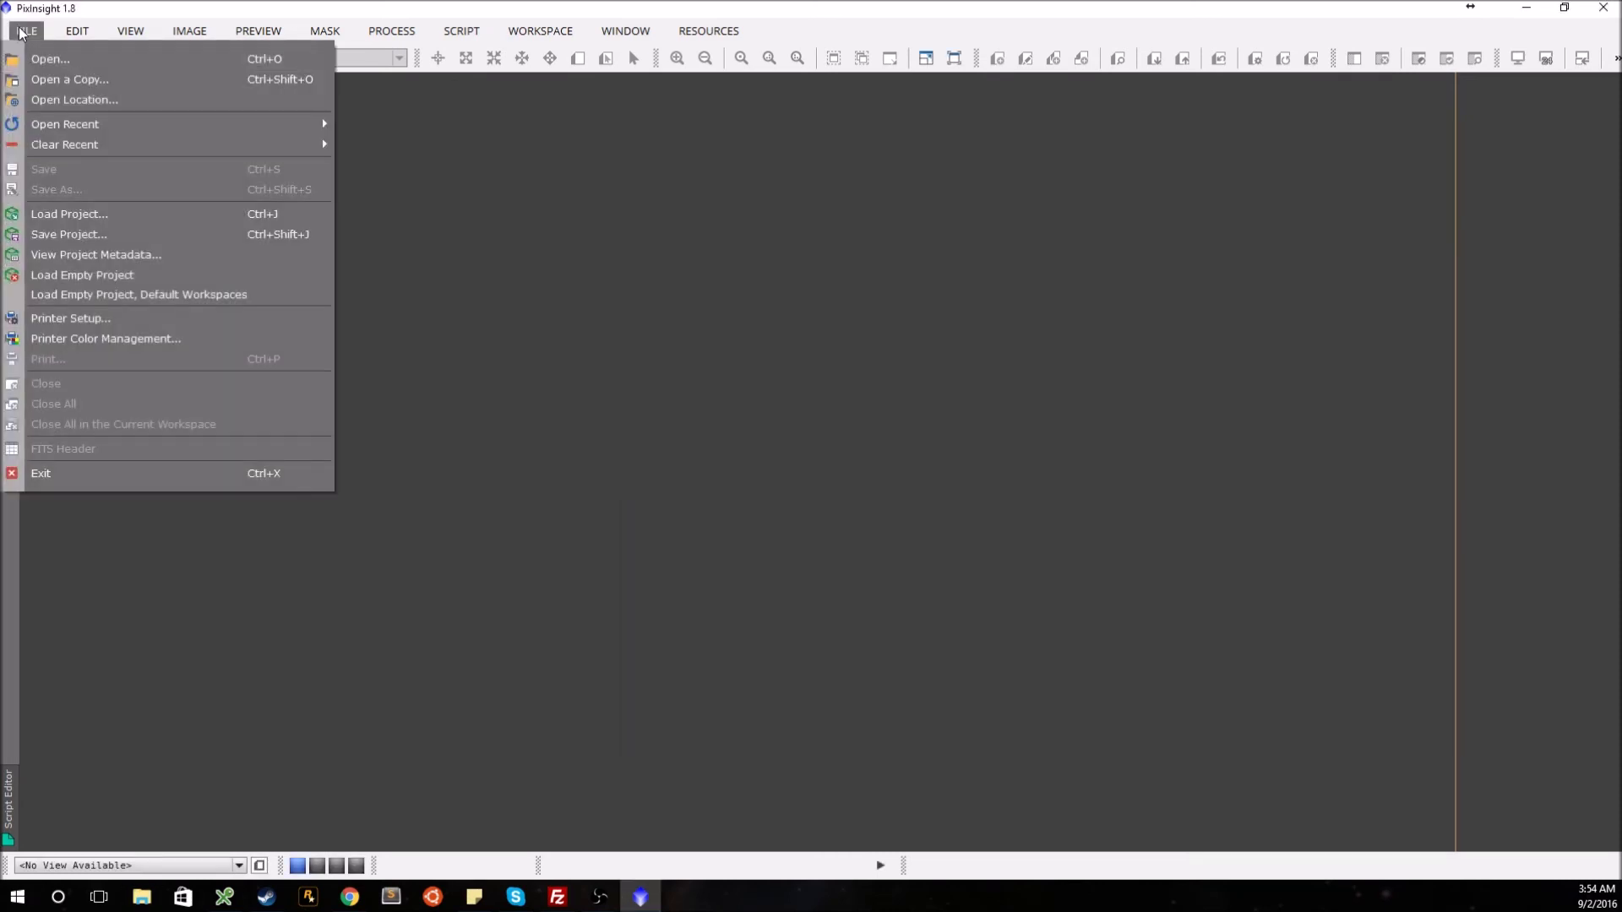
{"action": "left_click", "coordinate": [66, 61]}
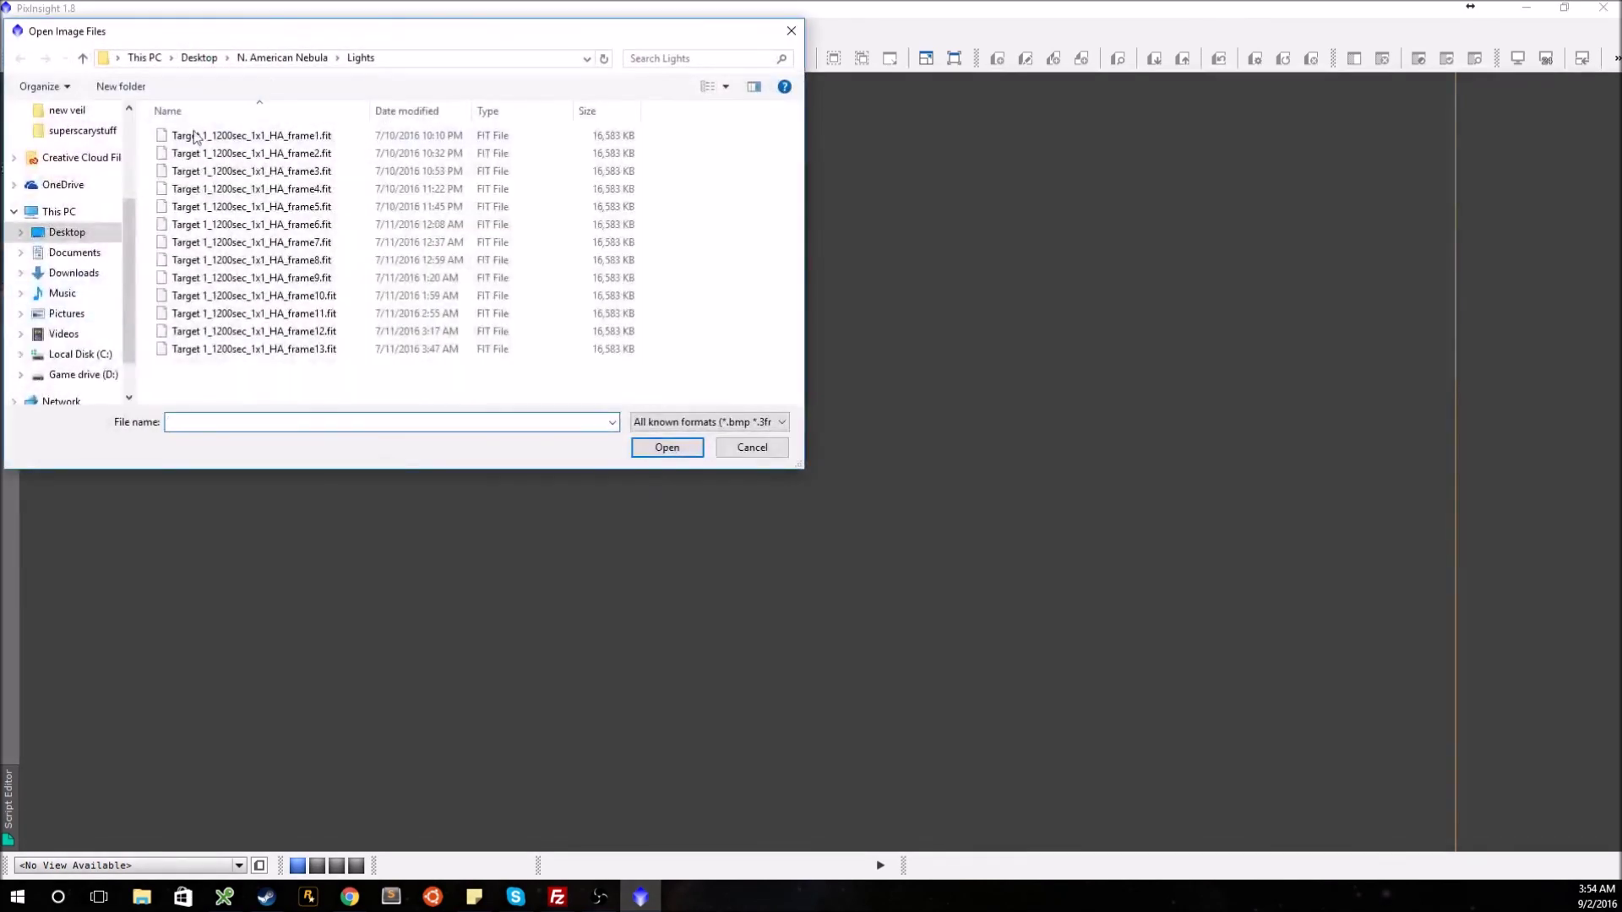
{"action": "left_click", "coordinate": [189, 58]}
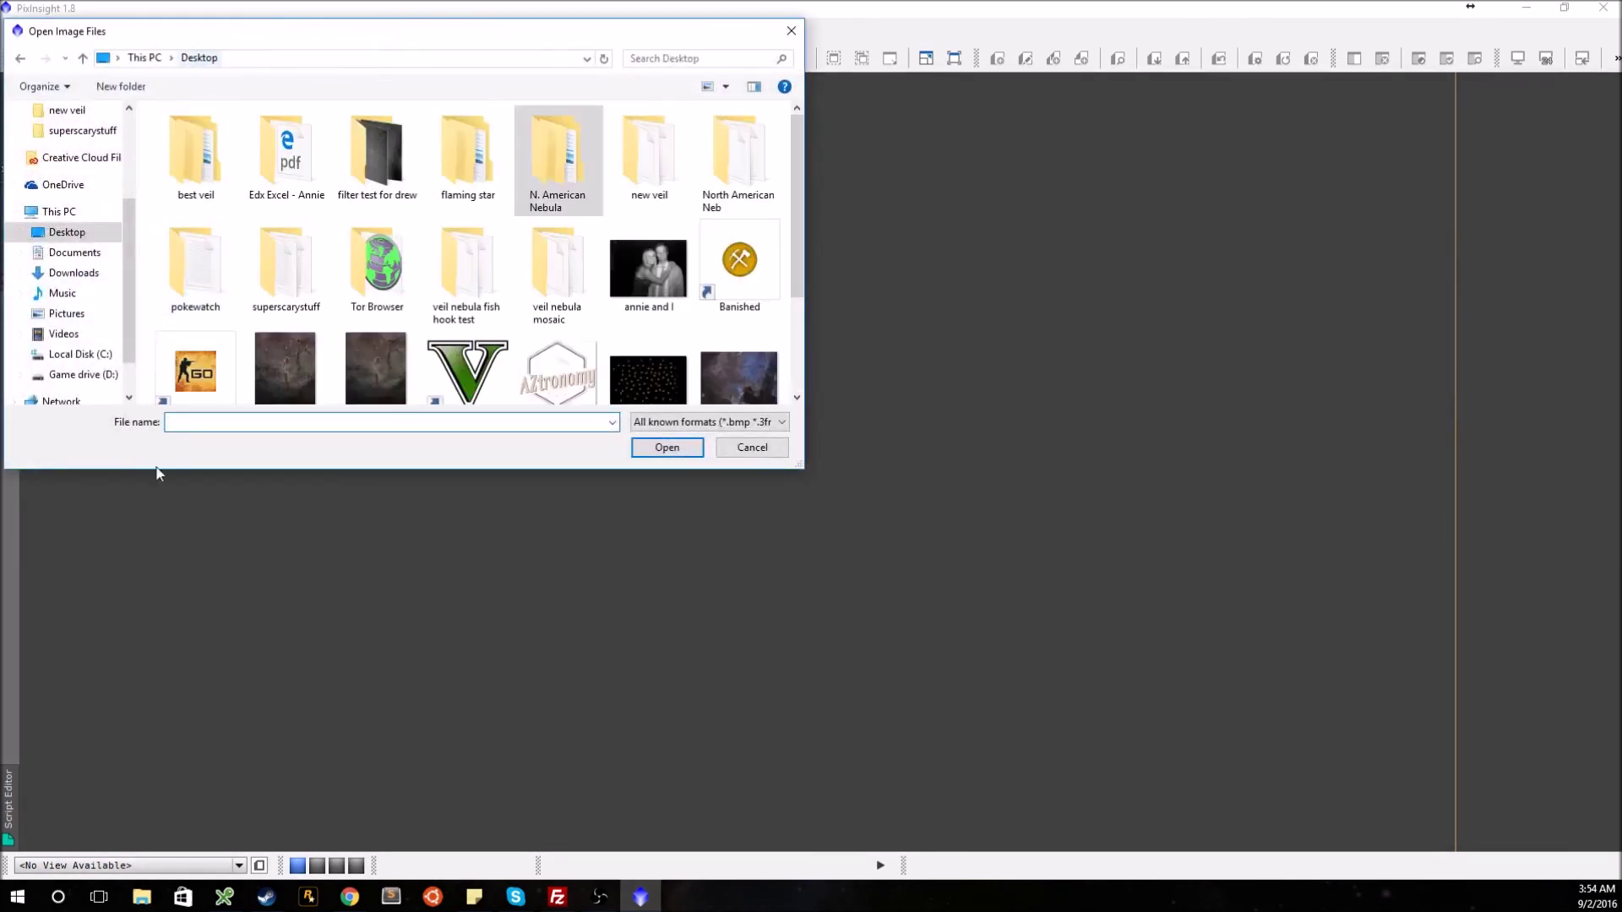
{"action": "double_click", "coordinate": [573, 196]}
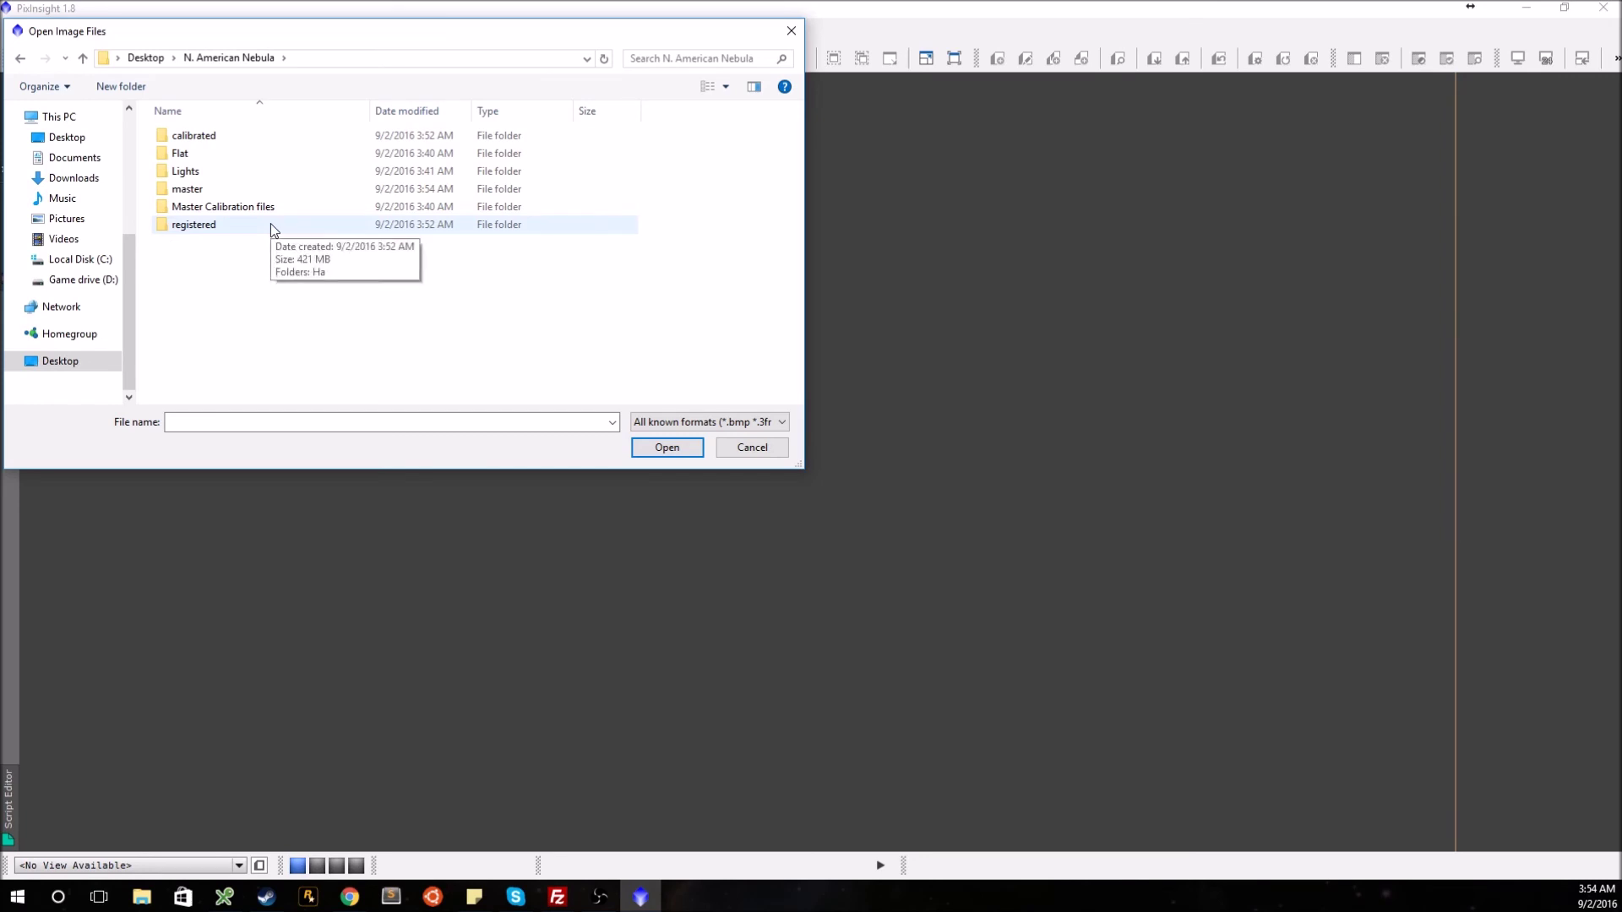
{"action": "double_click", "coordinate": [240, 189]}
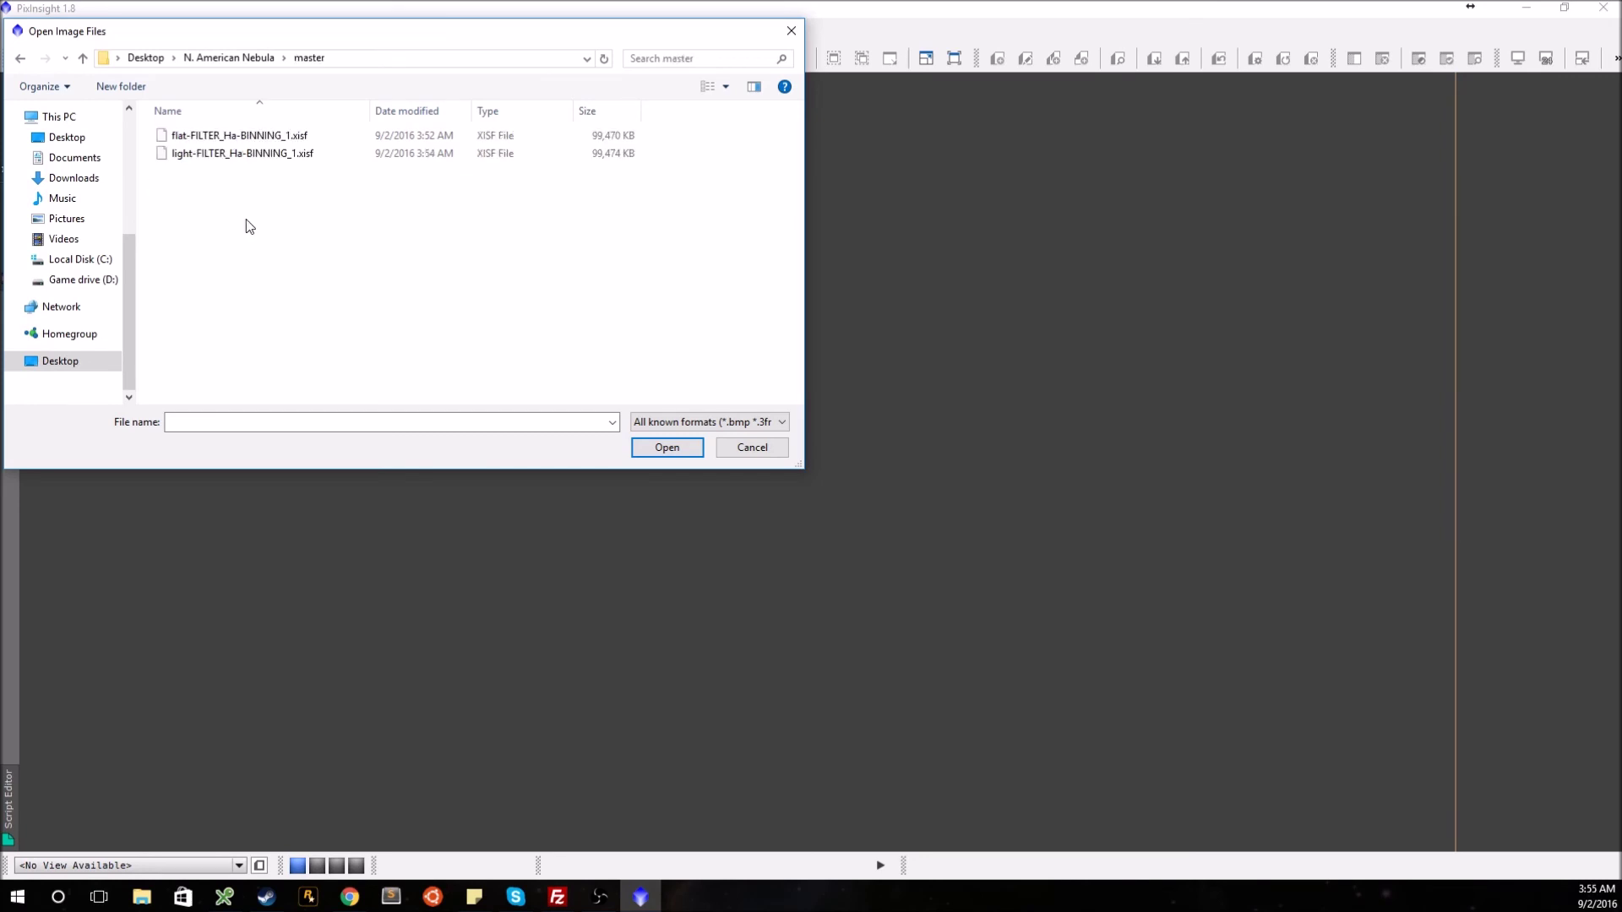
{"action": "double_click", "coordinate": [245, 153]}
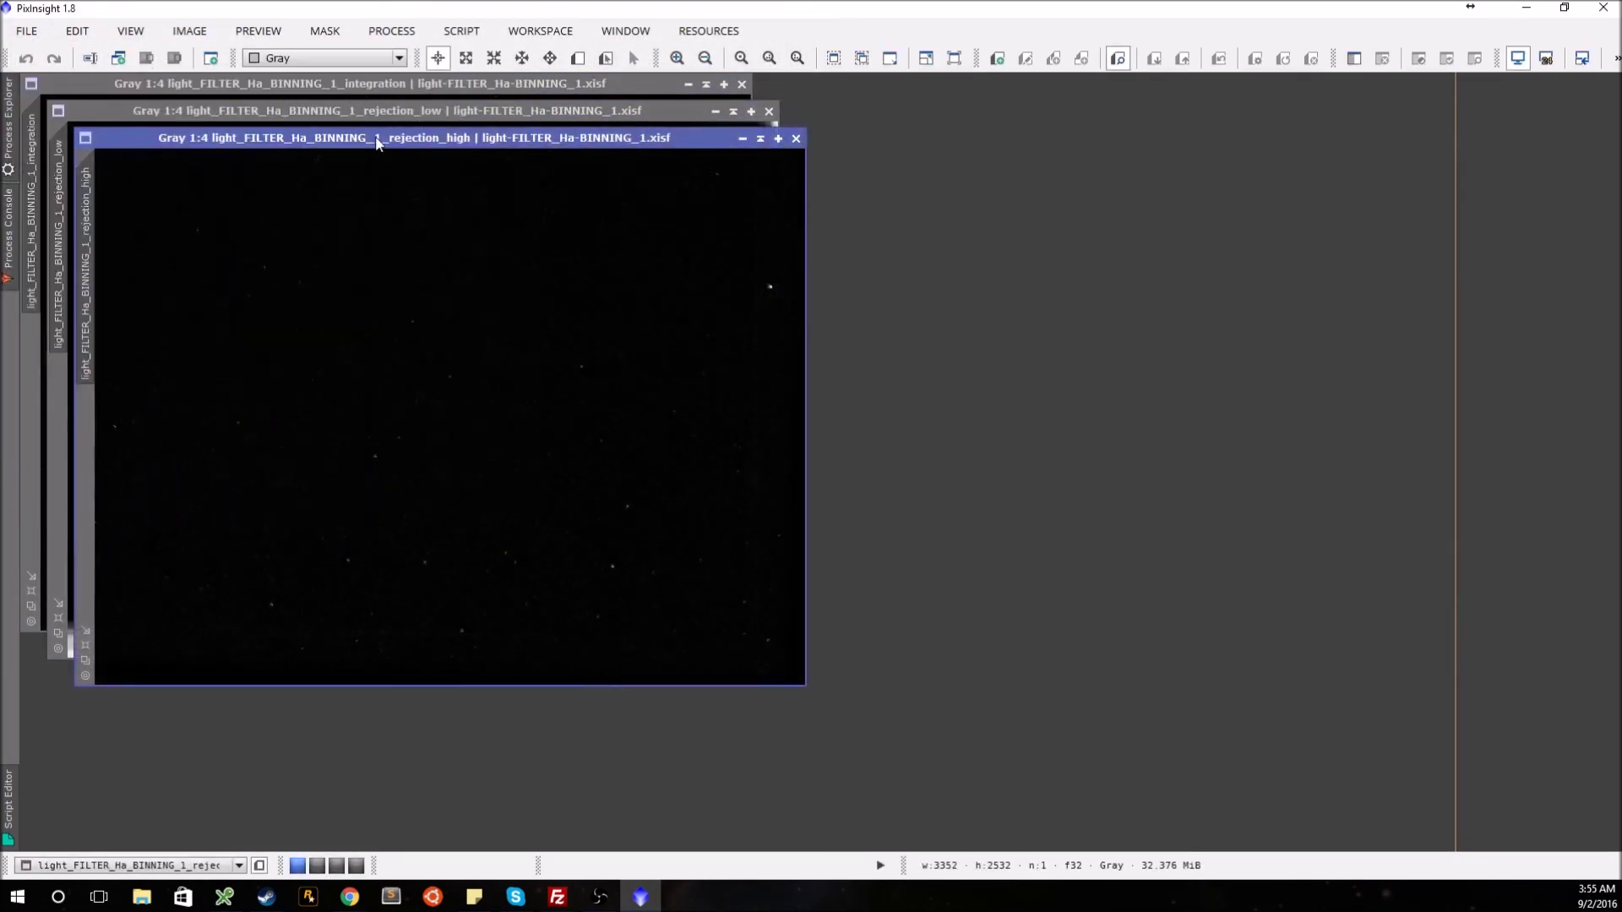
Close the rejection_high and rejection_low maps, then STF AutoStretch the Ha integration with Ctrl+A
{"action": "left_click_drag", "start_coordinate": [380, 139], "coordinate": [683, 206]}
{"action": "left_click_drag", "start_coordinate": [510, 208], "coordinate": [519, 172]}
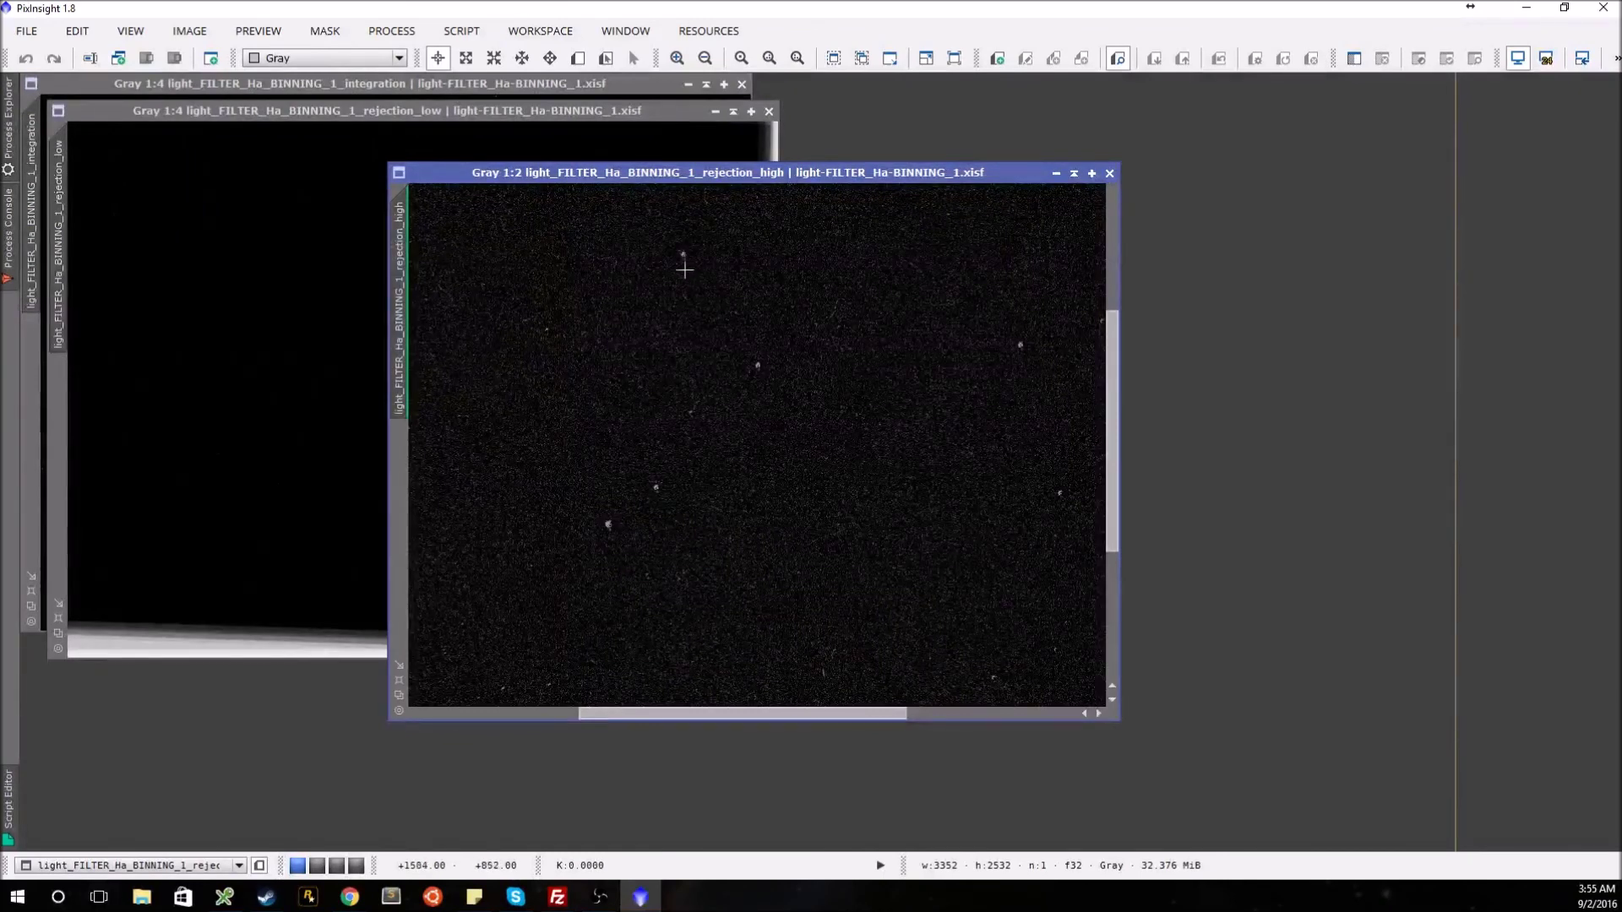
{"action": "scroll", "coordinate": [851, 582], "scroll_direction": "down", "scroll_amount": 1}
{"action": "scroll", "coordinate": [996, 656], "scroll_direction": "down", "scroll_amount": 1}
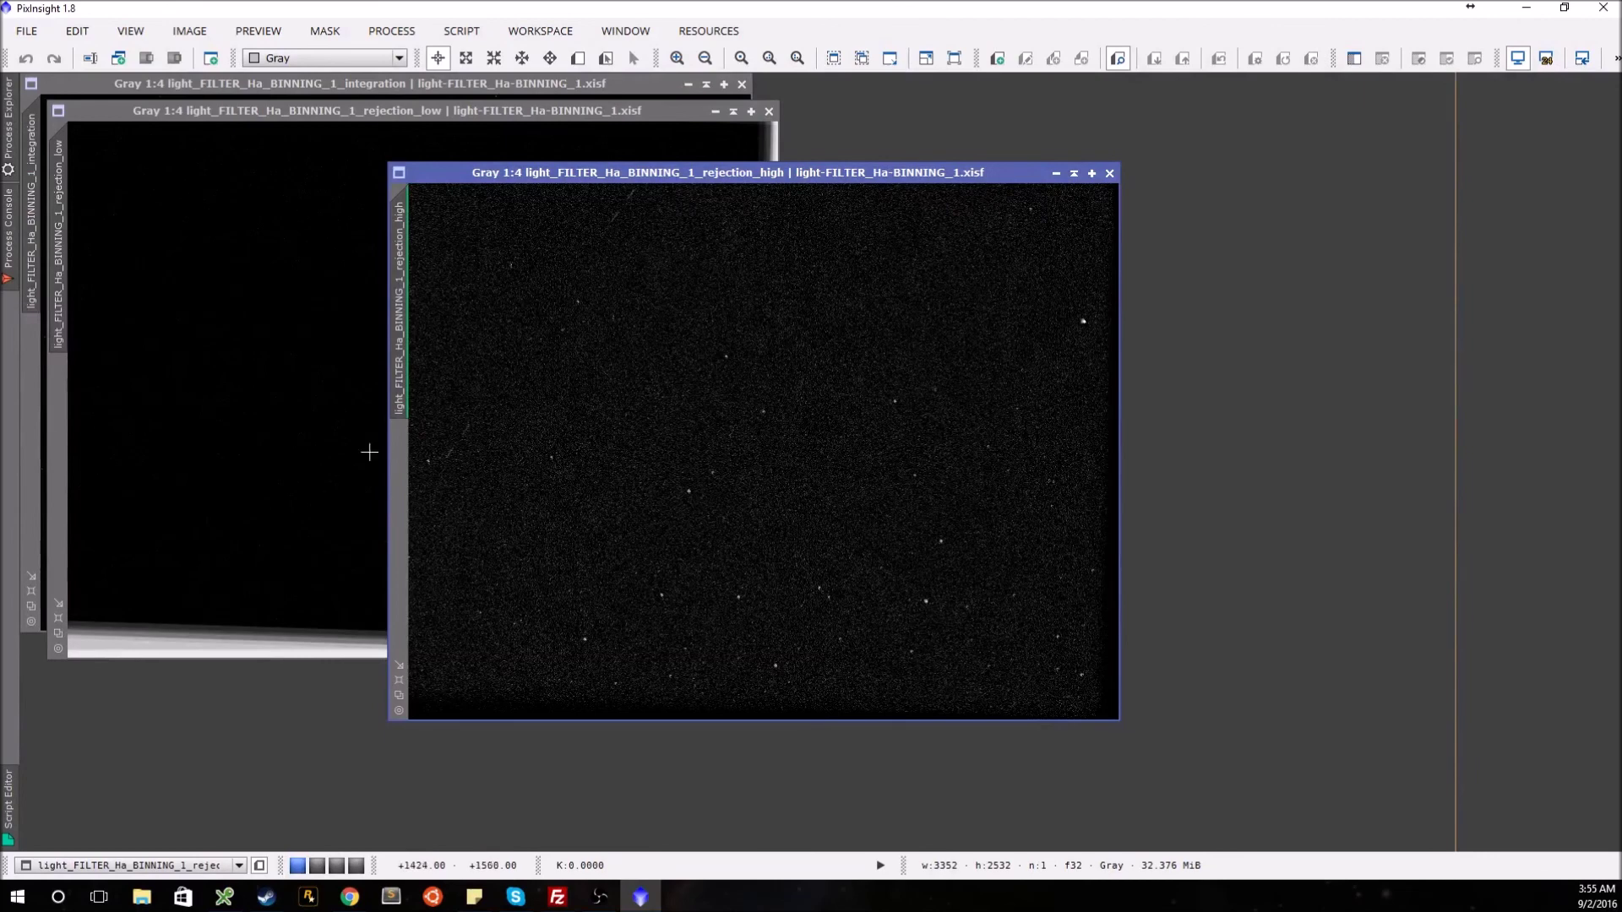
{"action": "left_click", "coordinate": [1110, 173]}
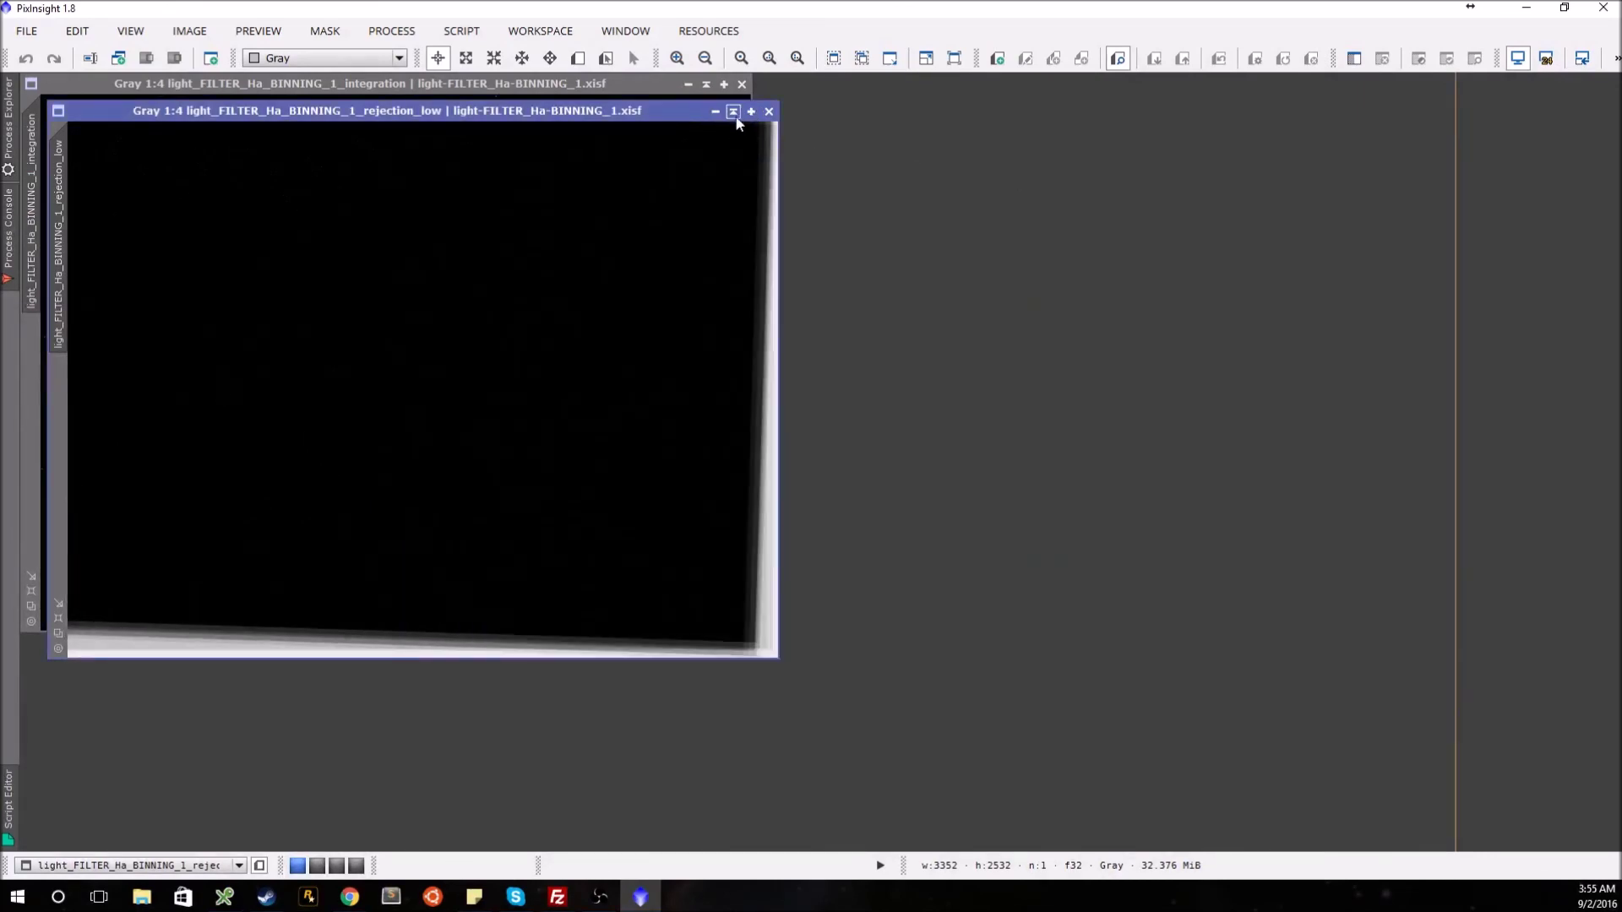
{"action": "left_click", "coordinate": [769, 111]}
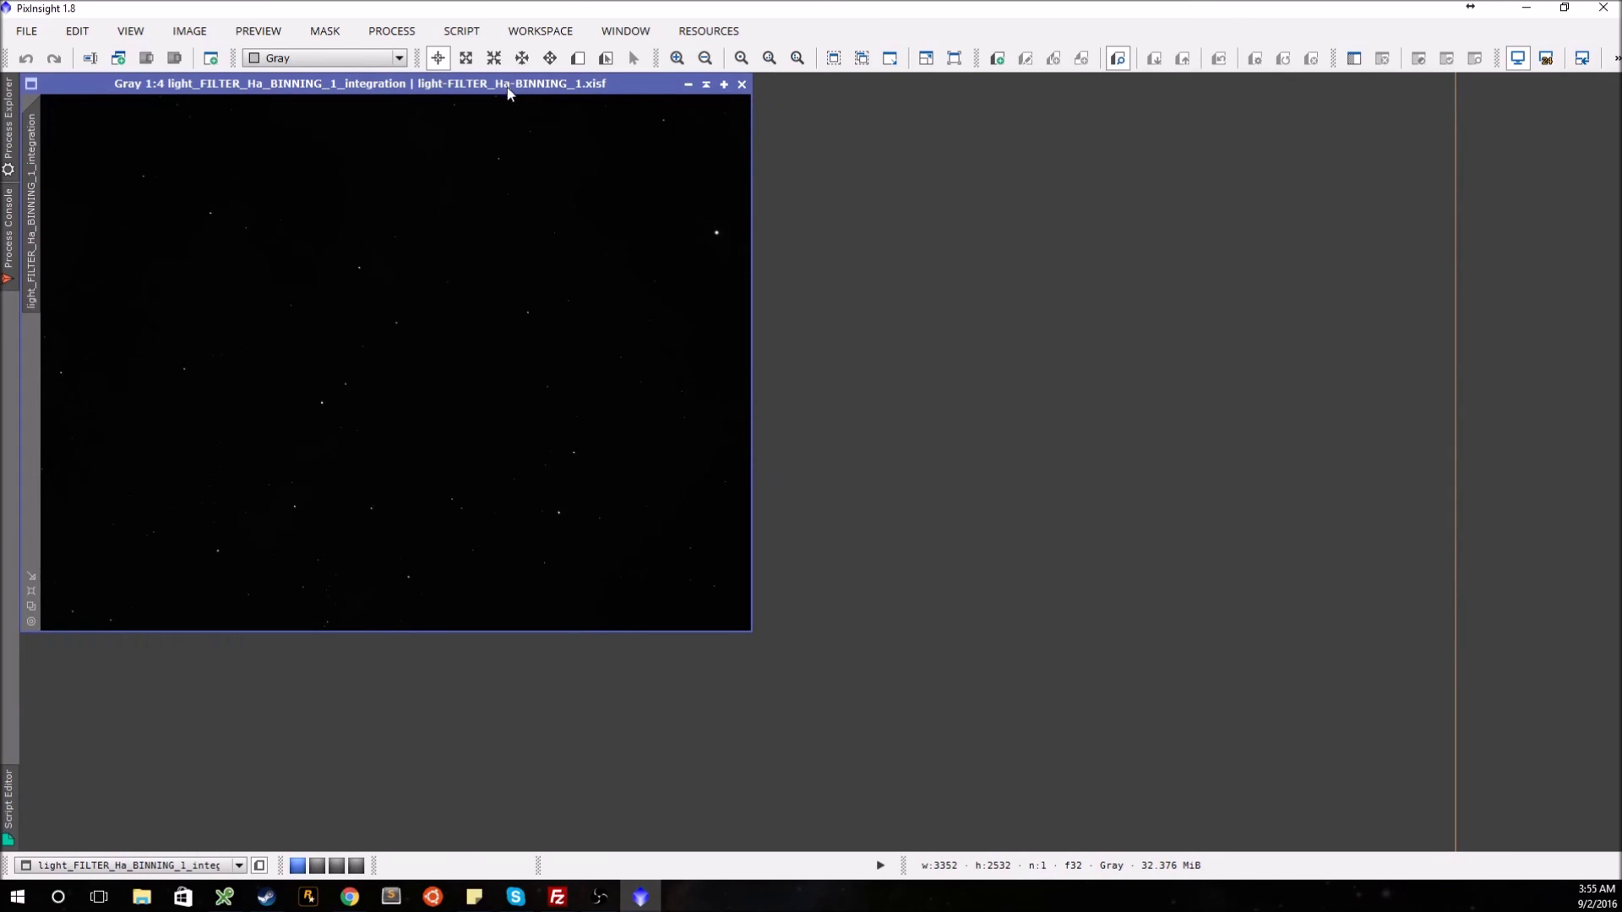
{"action": "key", "text": "ctrl+a"}
Centre the integration window, apply Geometry > Rotate 180°, and fit the whole image to the window
{"action": "left_click_drag", "start_coordinate": [510, 88], "coordinate": [777, 140]}
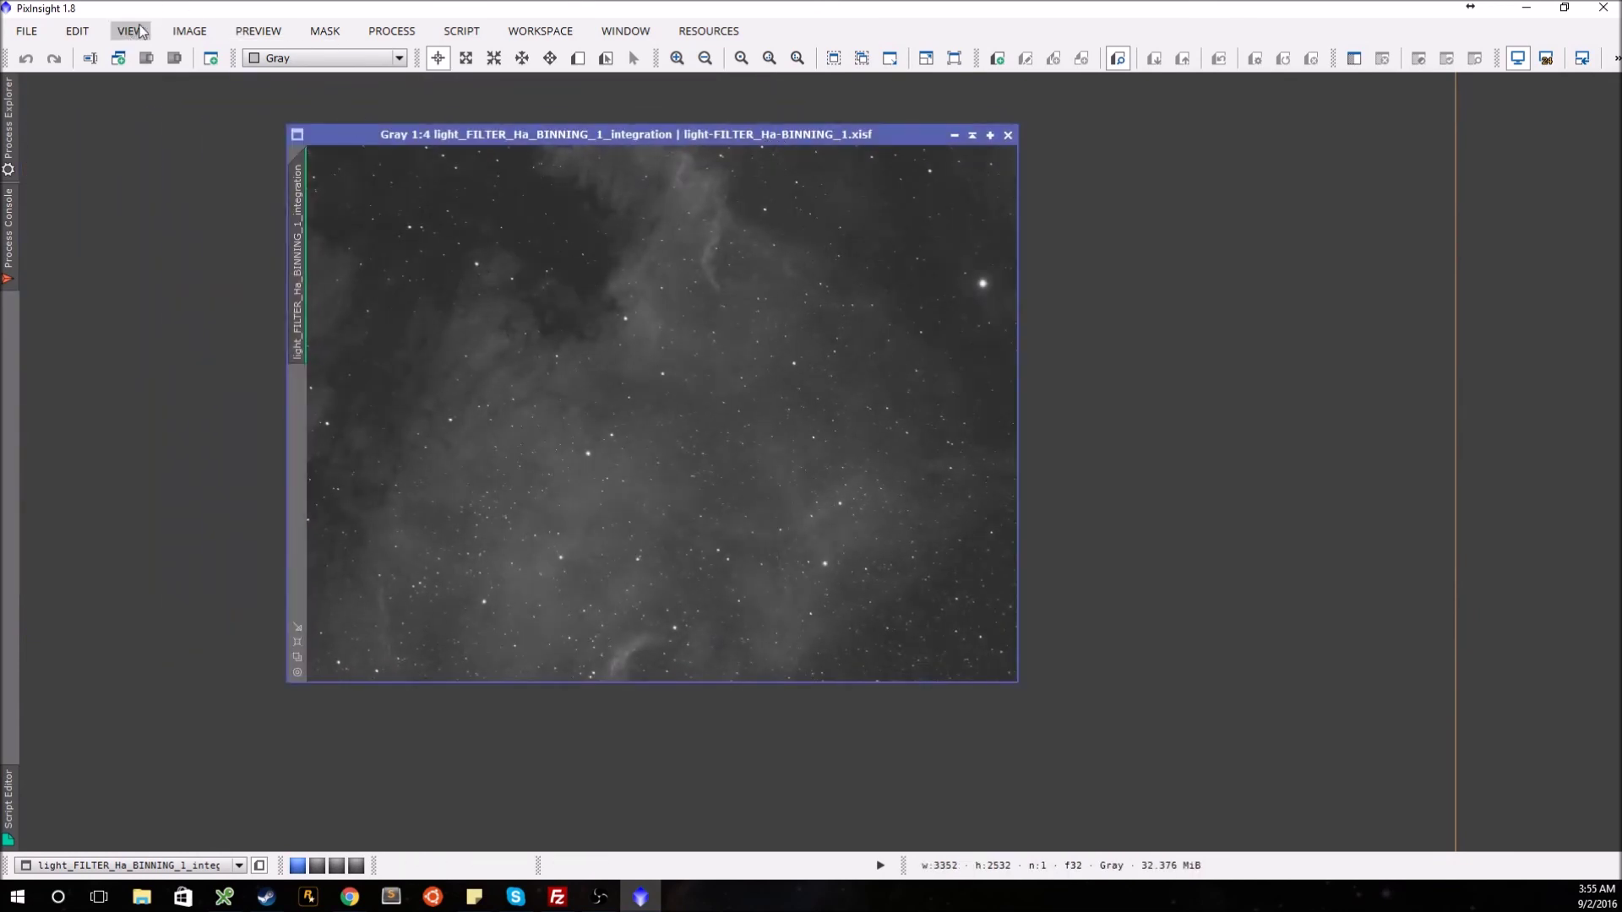
{"action": "left_click", "coordinate": [195, 32]}
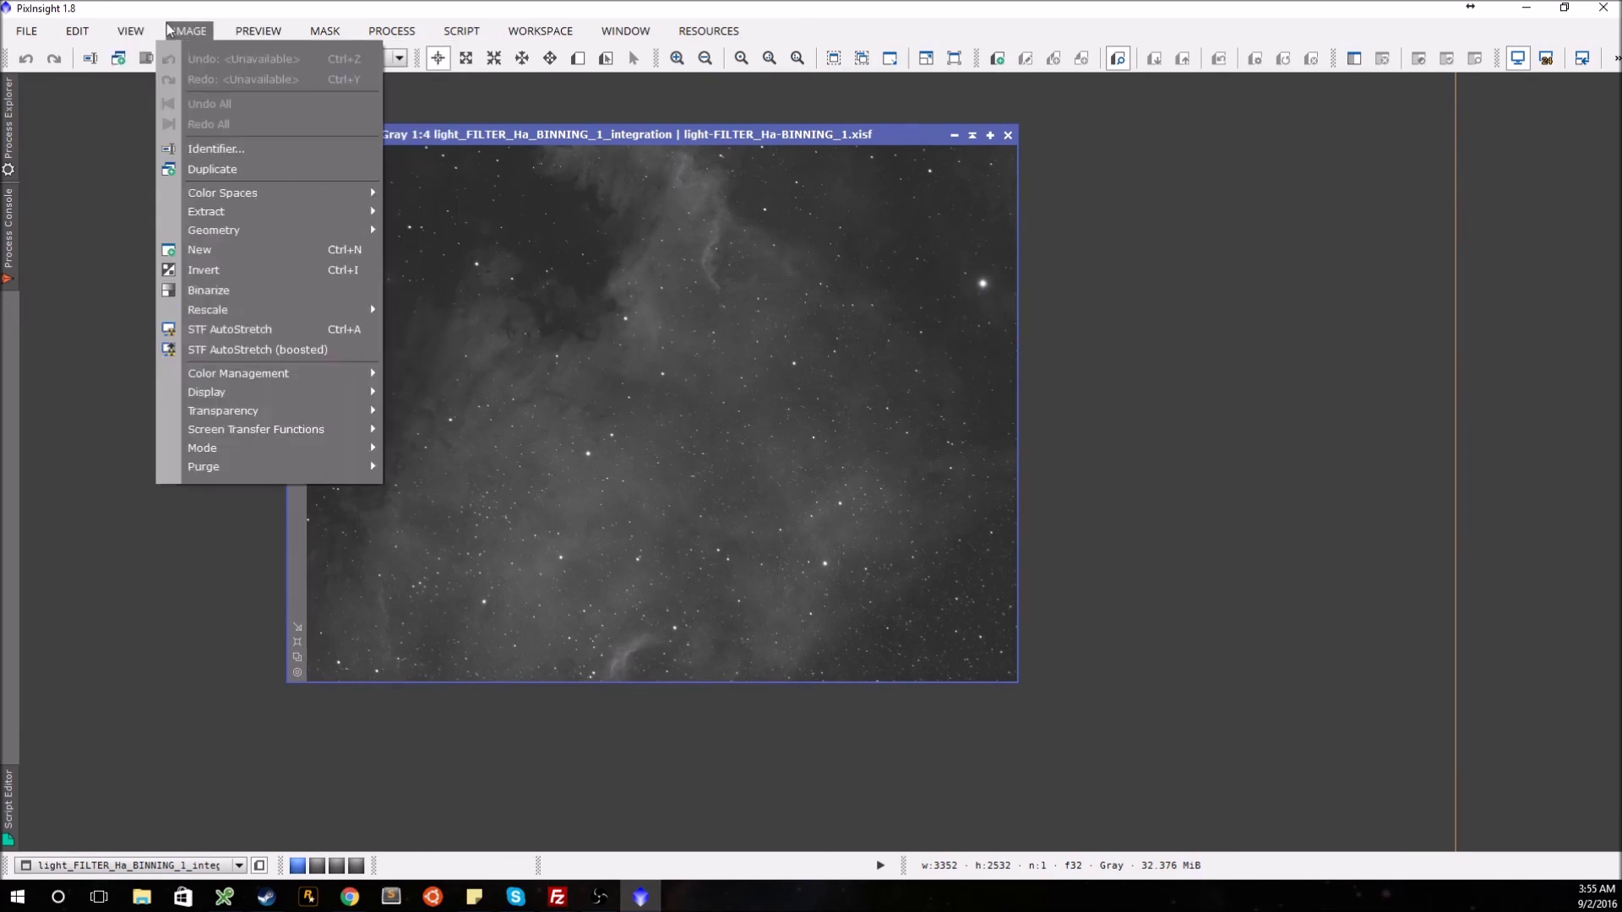
{"action": "mouse_move", "coordinate": [218, 233]}
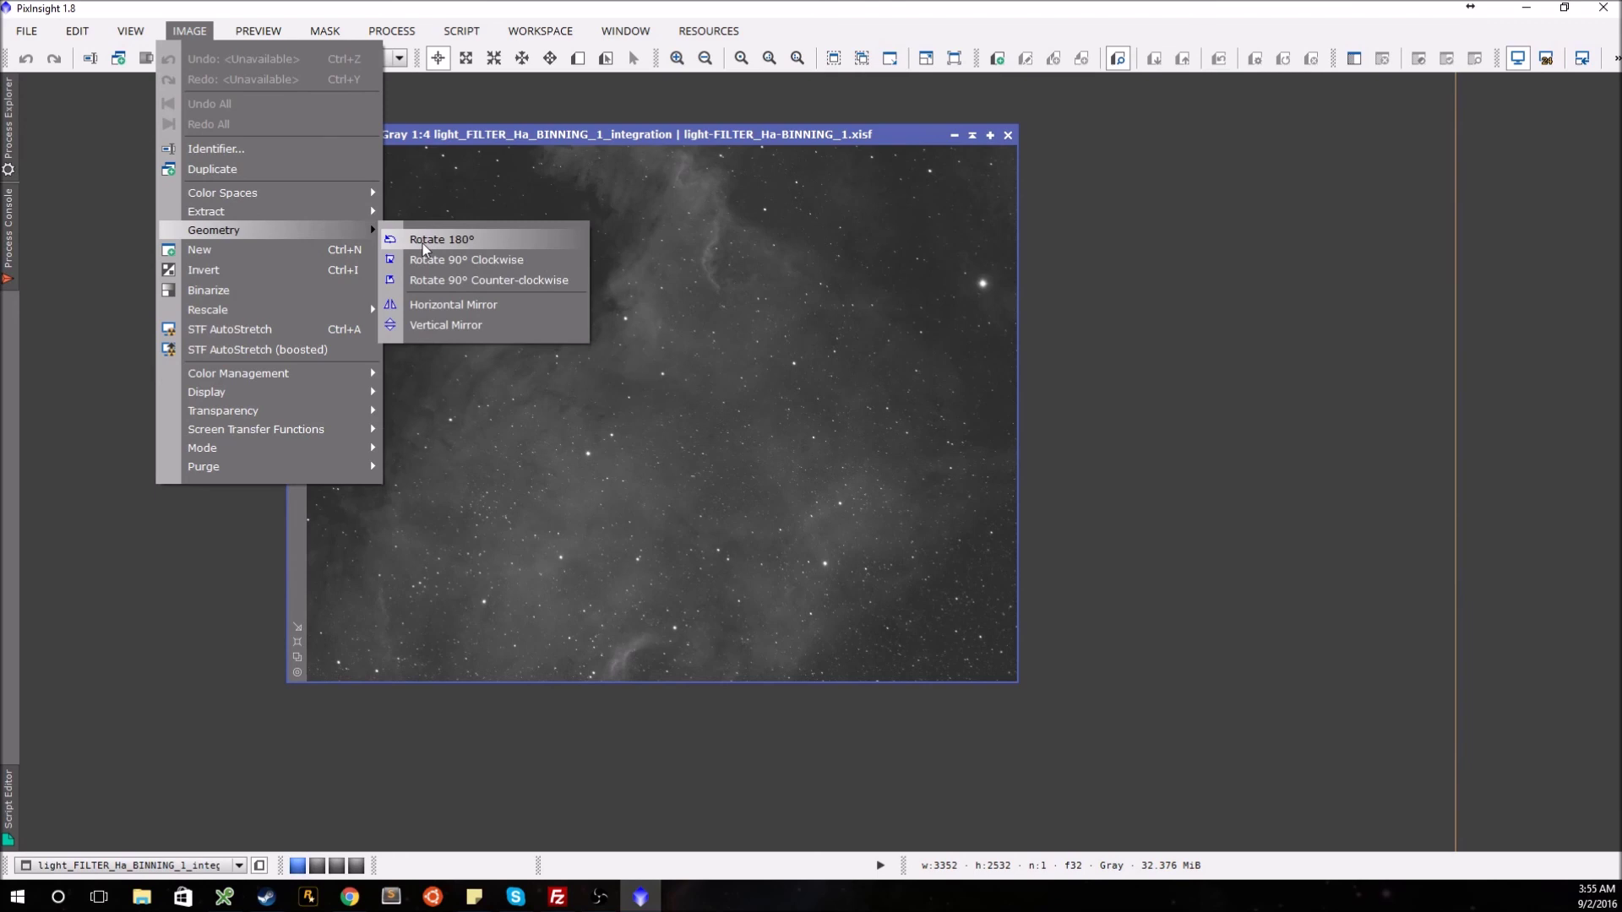
{"action": "left_click", "coordinate": [422, 233]}
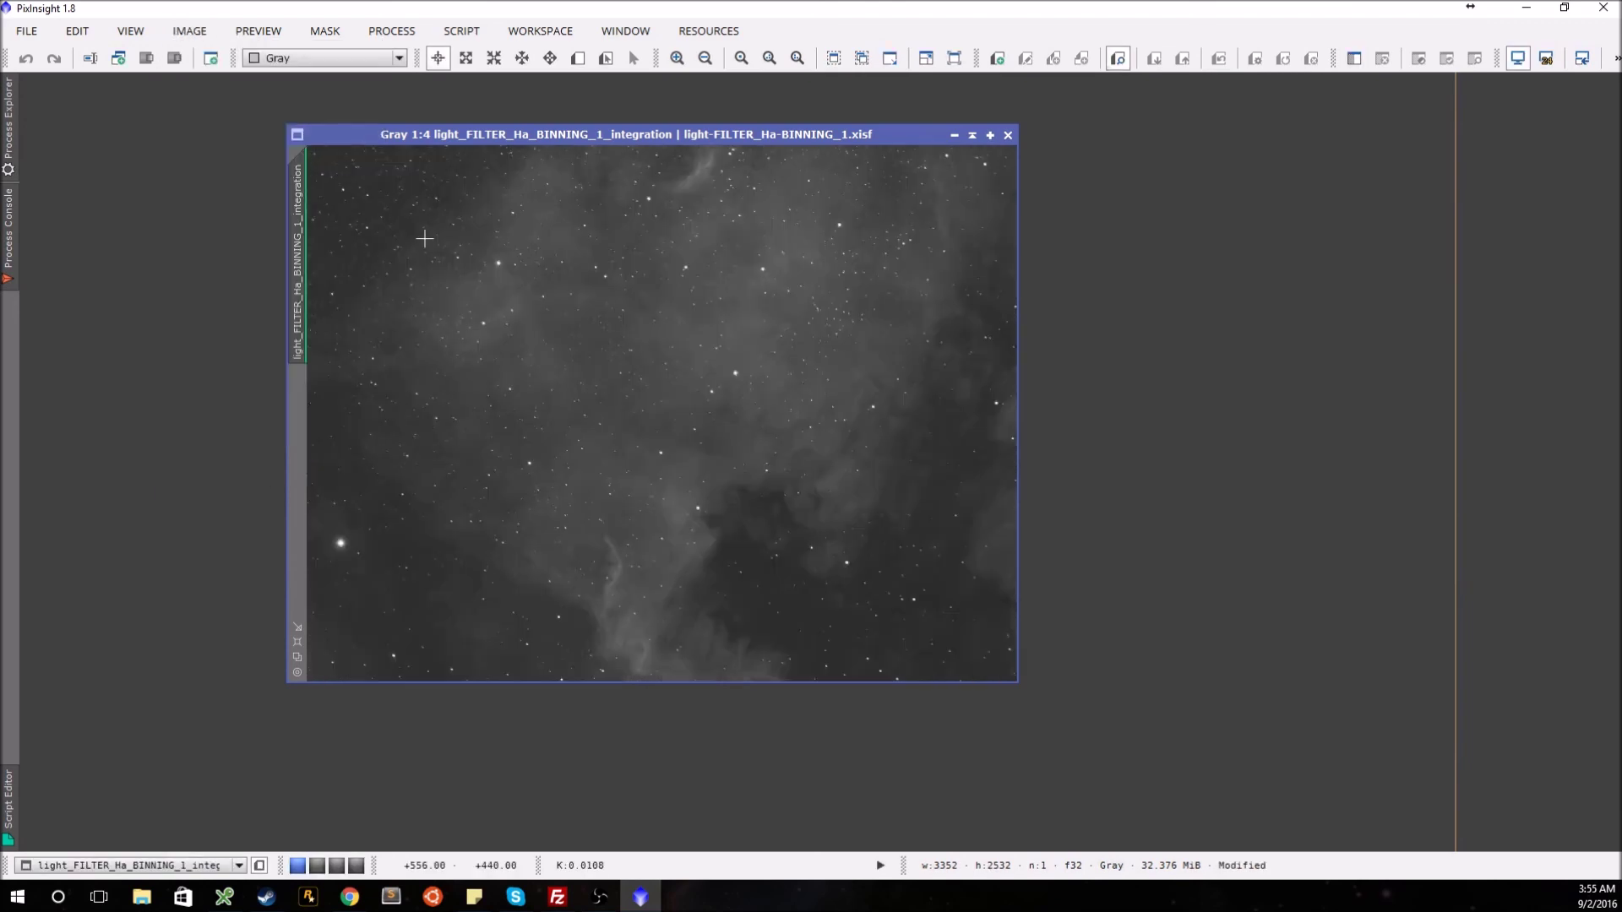
{"action": "left_click", "coordinate": [298, 642]}
{"action": "left_click_drag", "start_coordinate": [809, 127], "coordinate": [763, 87]}
{"action": "scroll", "coordinate": [978, 663], "scroll_direction": "up", "scroll_amount": 4}
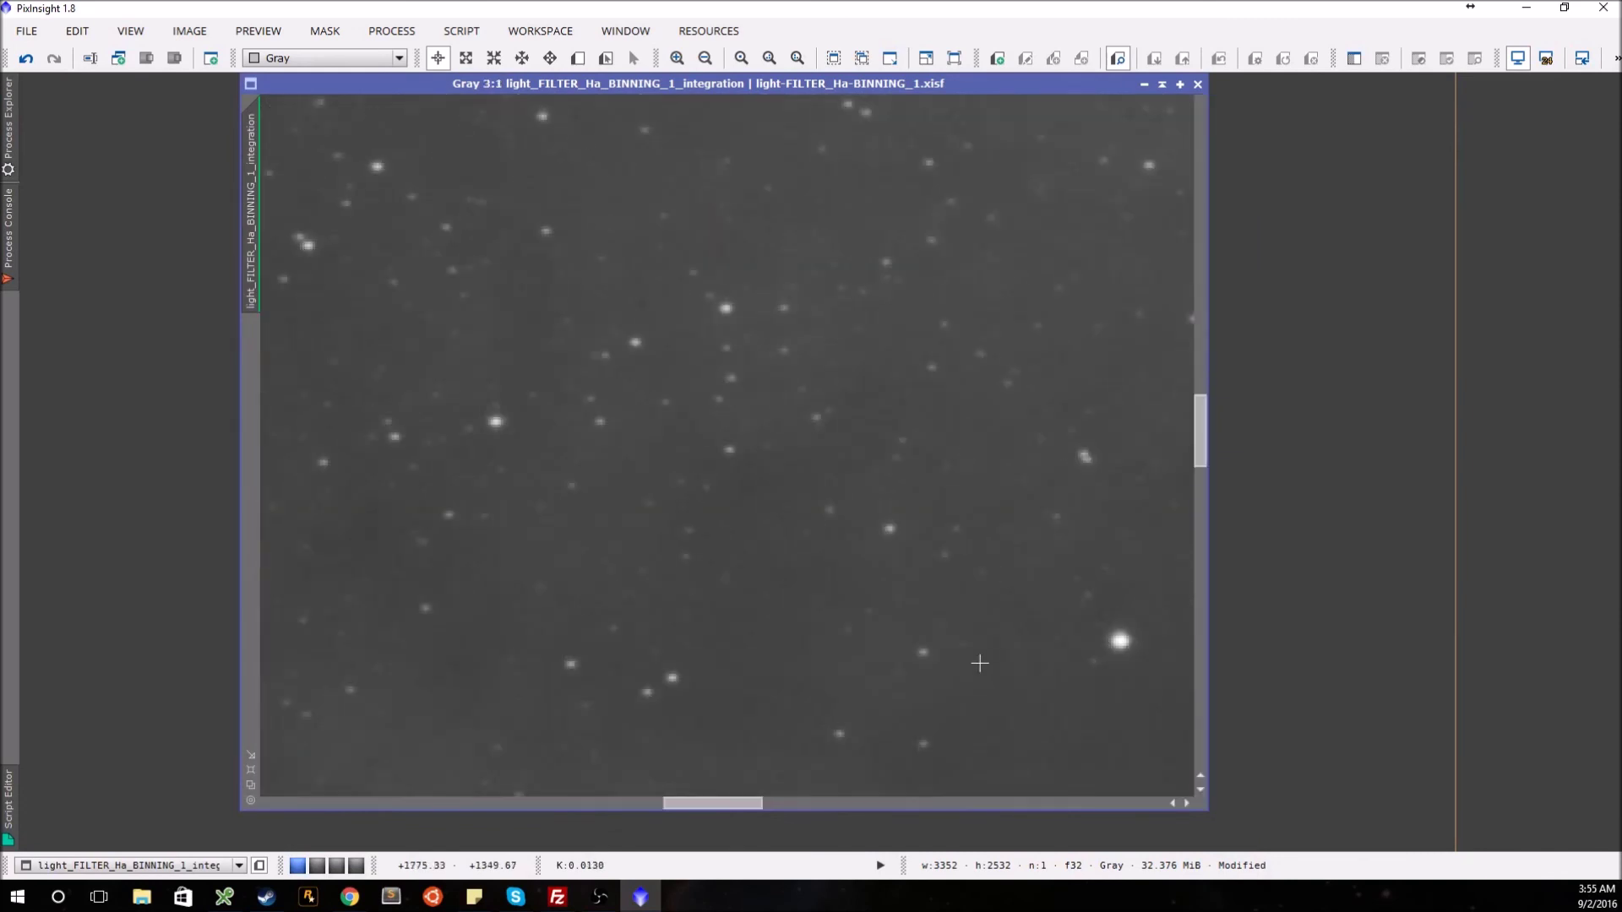
{"action": "left_click_drag", "start_coordinate": [1204, 442], "coordinate": [1207, 544]}
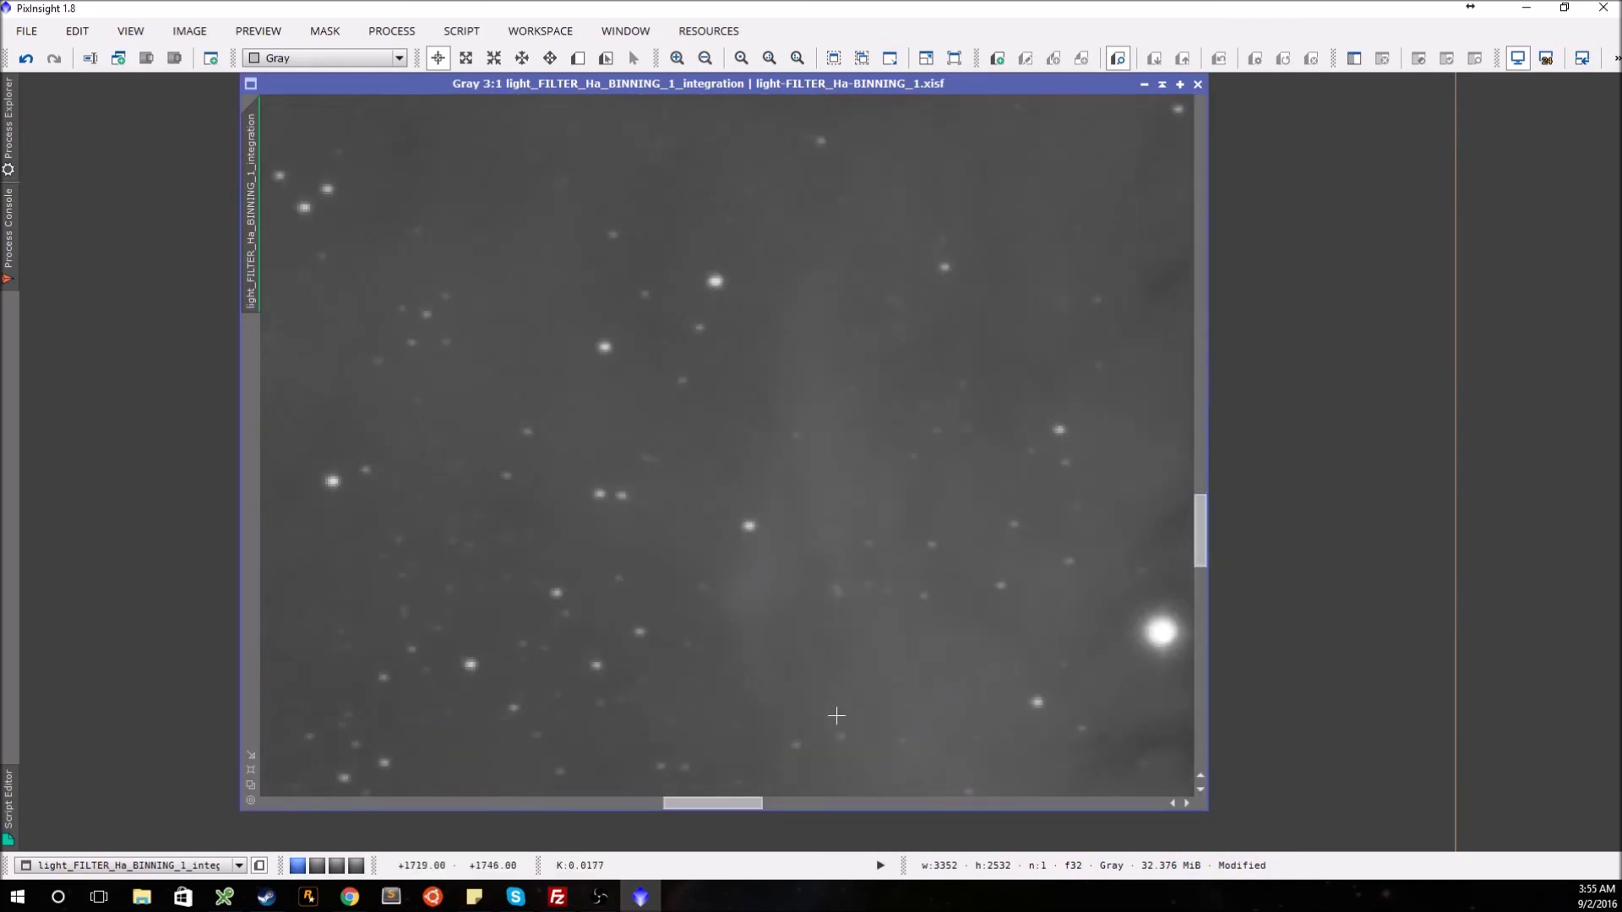
{"action": "left_click_drag", "start_coordinate": [787, 810], "coordinate": [787, 815]}
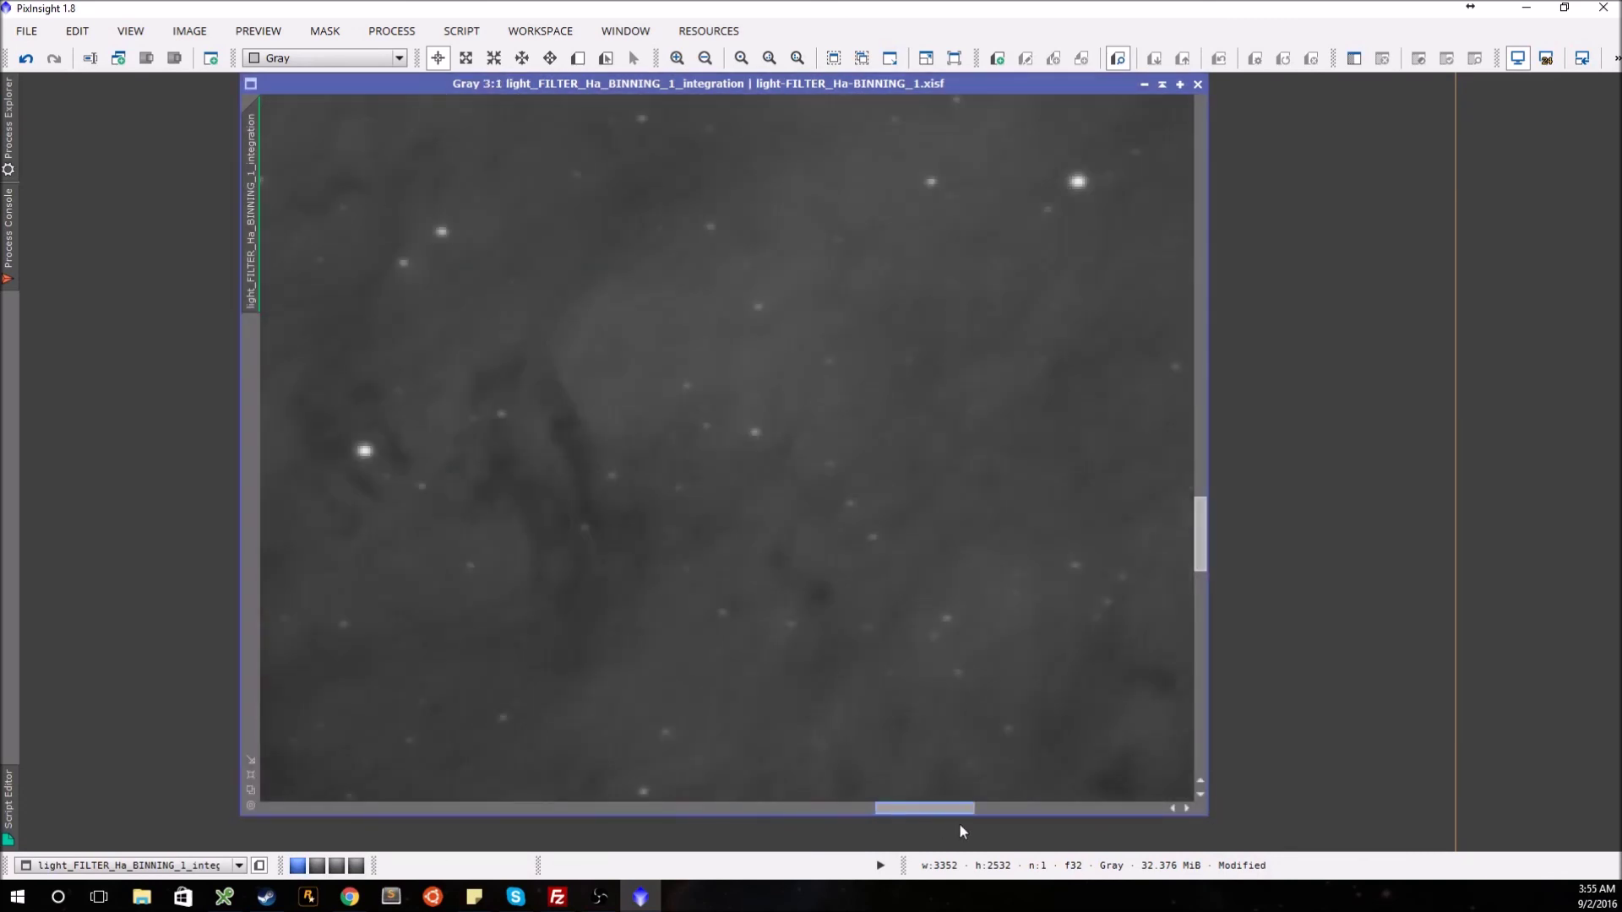
{"action": "scroll", "coordinate": [832, 738], "scroll_direction": "down", "scroll_amount": 3}
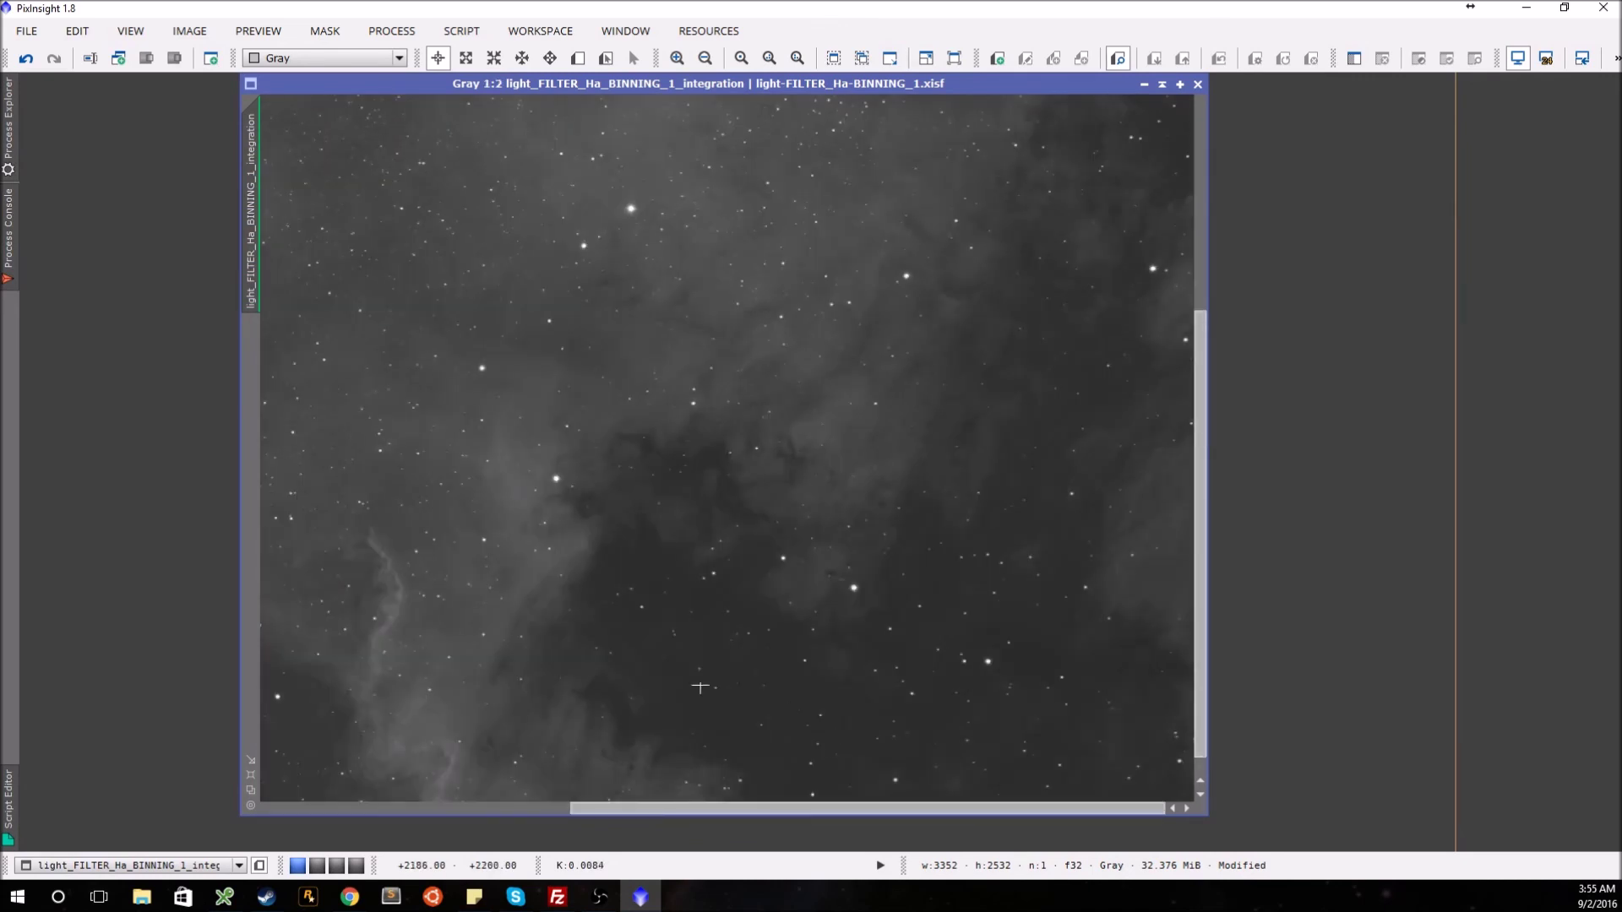
{"action": "scroll", "coordinate": [720, 670], "scroll_direction": "up", "scroll_amount": 2}
{"action": "left_click_drag", "start_coordinate": [1204, 534], "coordinate": [1201, 646]}
{"action": "left_click_drag", "start_coordinate": [838, 808], "coordinate": [788, 807]}
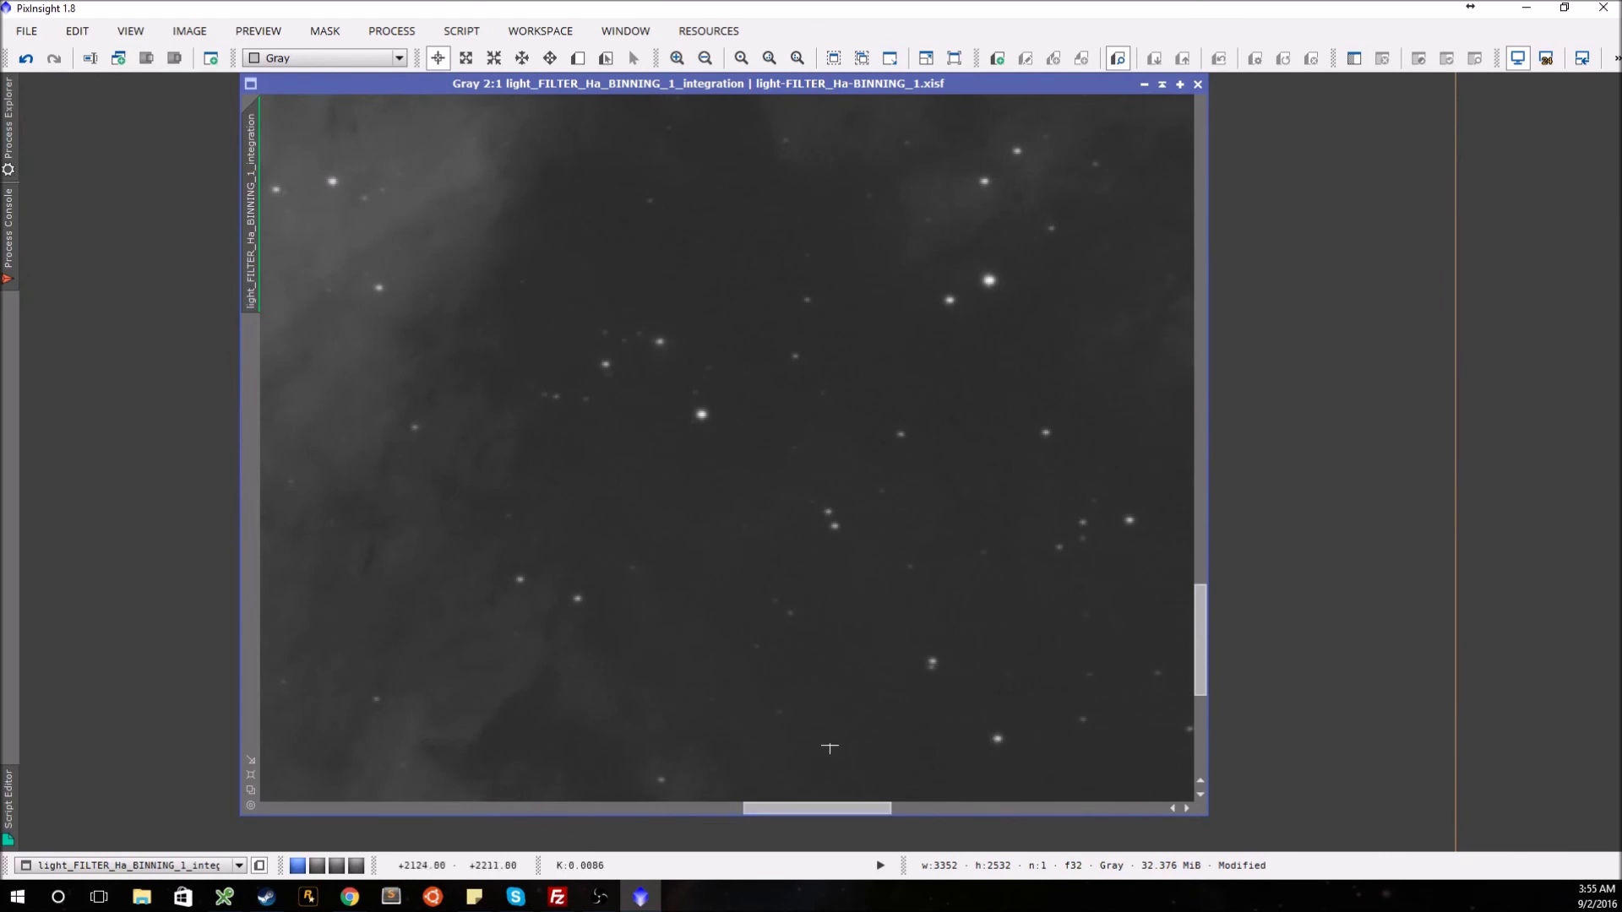
{"action": "scroll", "coordinate": [865, 608], "scroll_direction": "down", "scroll_amount": 5}
{"action": "scroll", "coordinate": [869, 621], "scroll_direction": "up", "scroll_amount": 2}
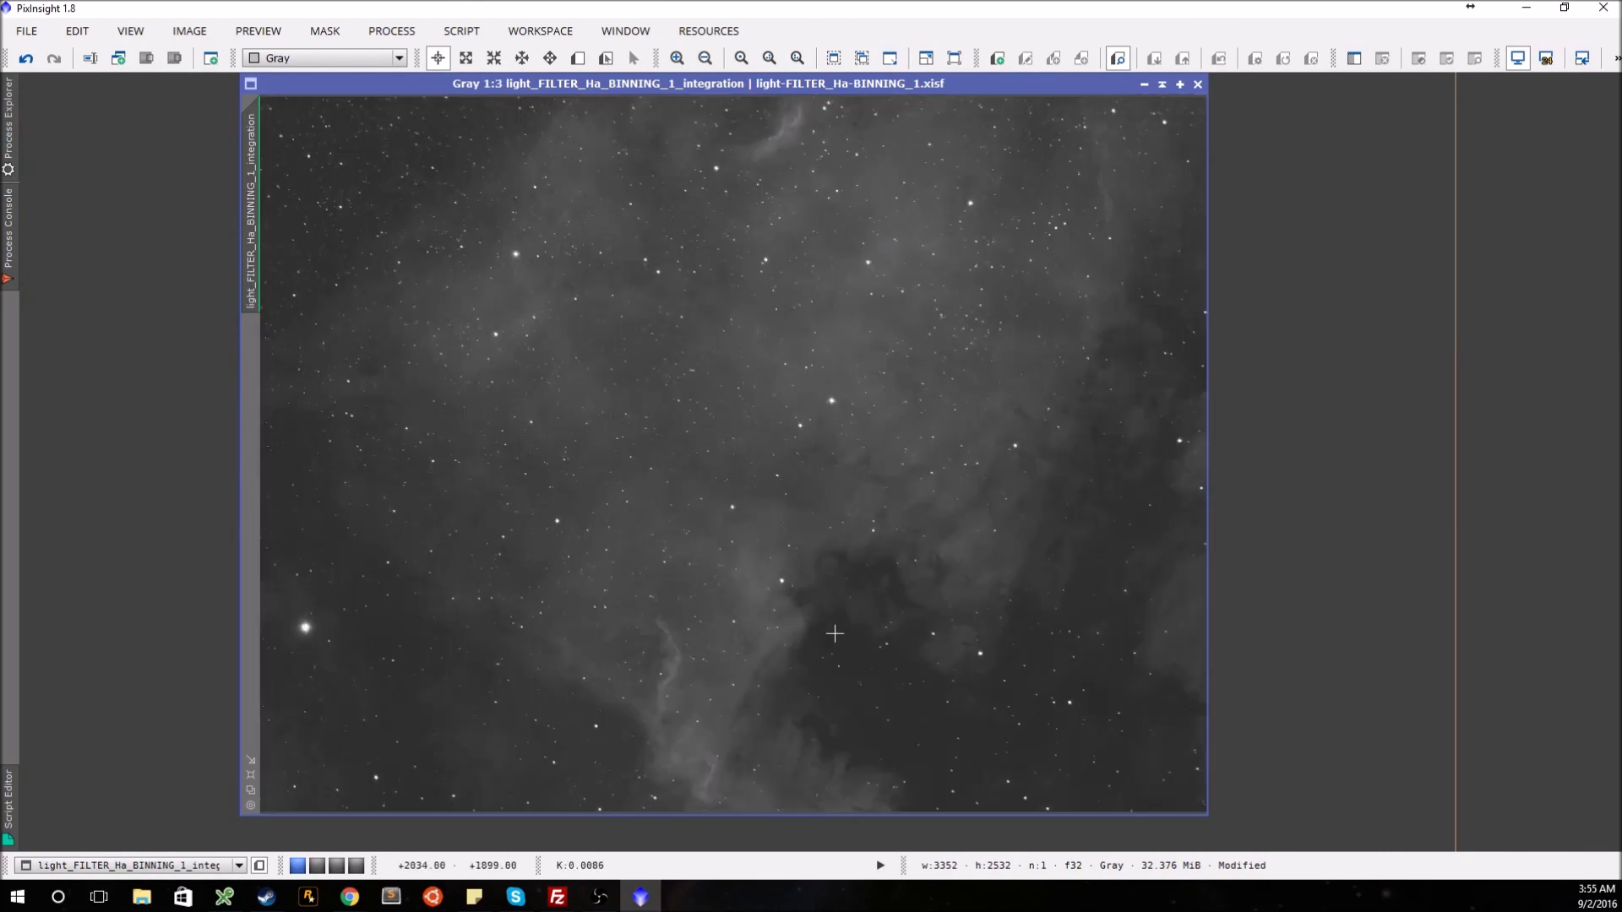